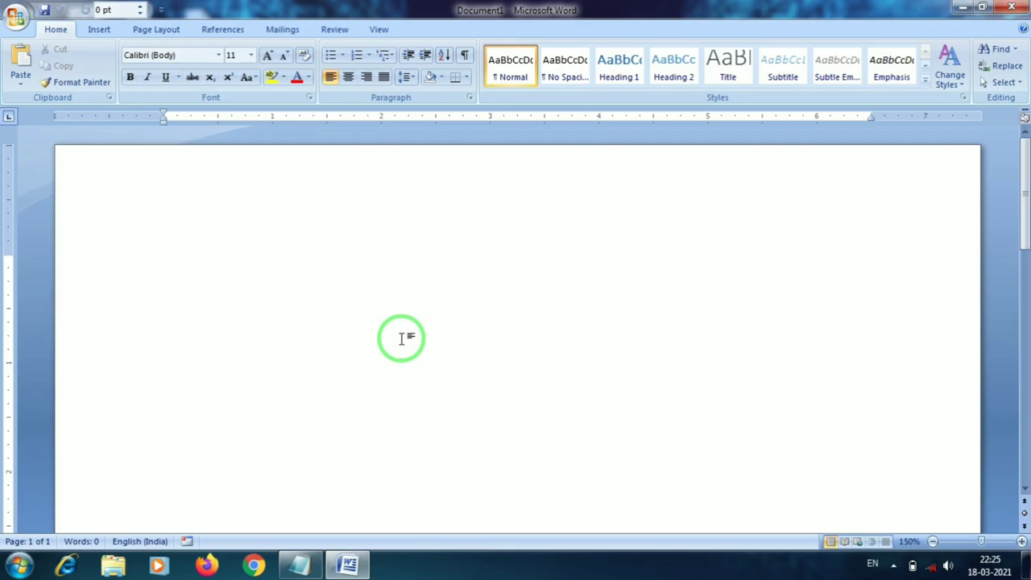
Step: Bring up the Page Layout tab for the blank document
{"action": "left_click", "coordinate": [193, 76]}
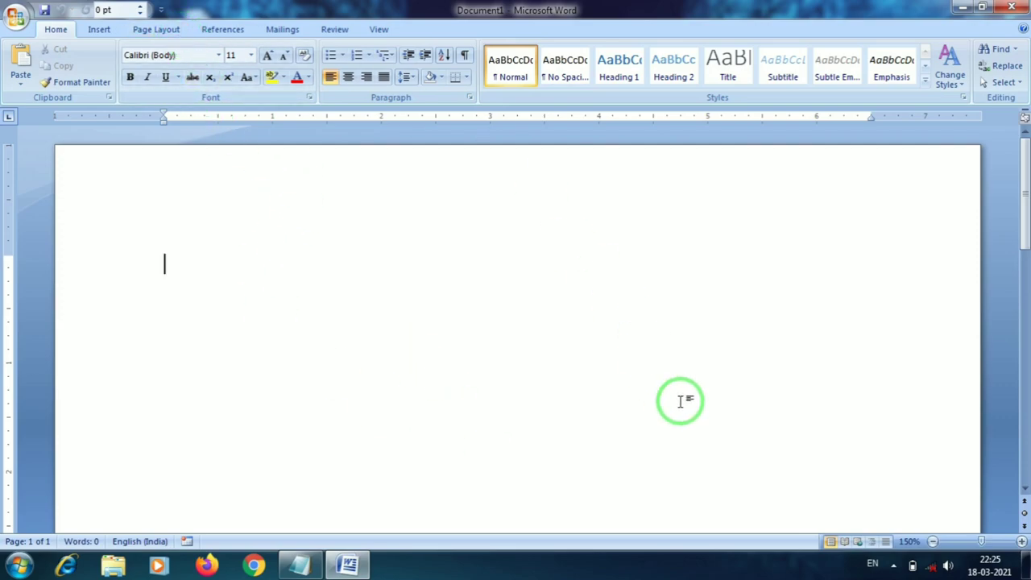
{"action": "left_click", "coordinate": [893, 566]}
{"action": "left_click", "coordinate": [699, 418]}
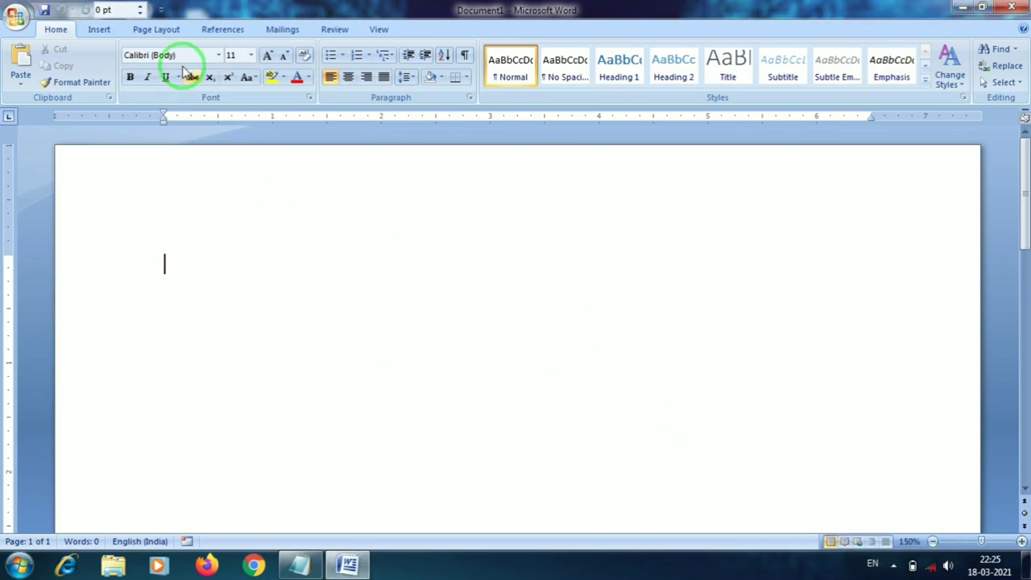
{"action": "left_click", "coordinate": [162, 31]}
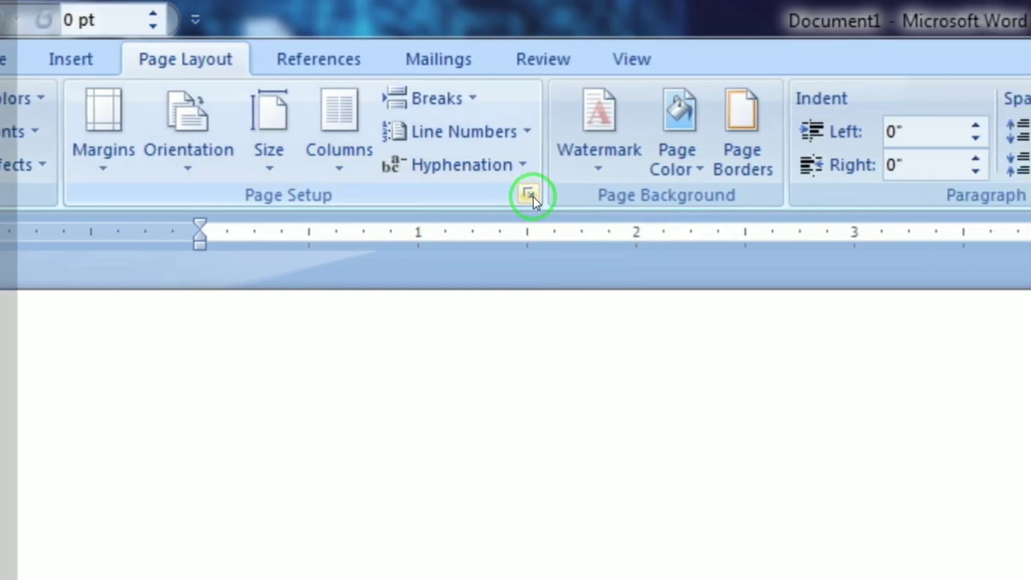
Step: Set a custom paper size of 6 inches wide by 8 inches tall in Page Setup
{"action": "left_click", "coordinate": [529, 195]}
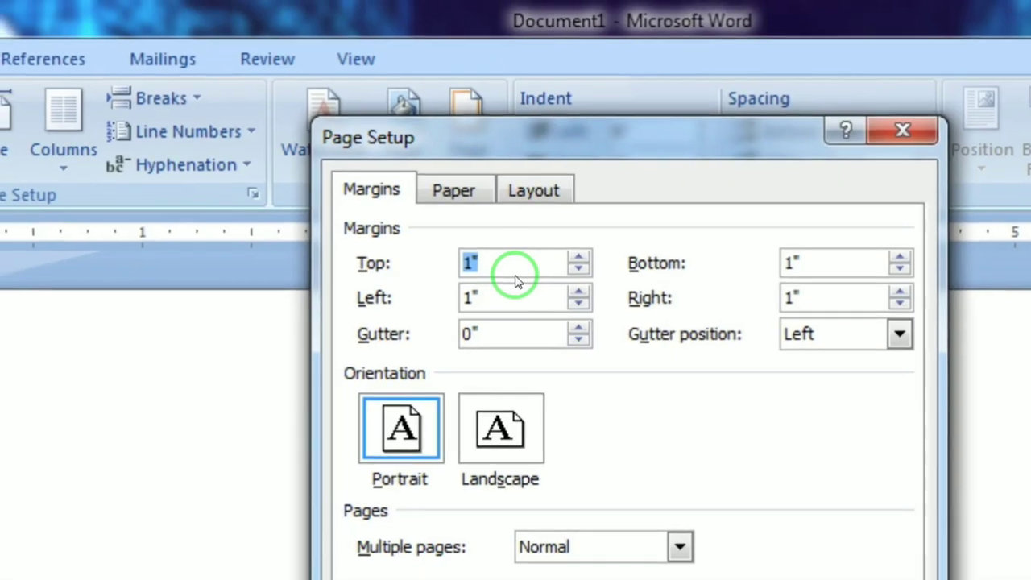
{"action": "left_click", "coordinate": [451, 190]}
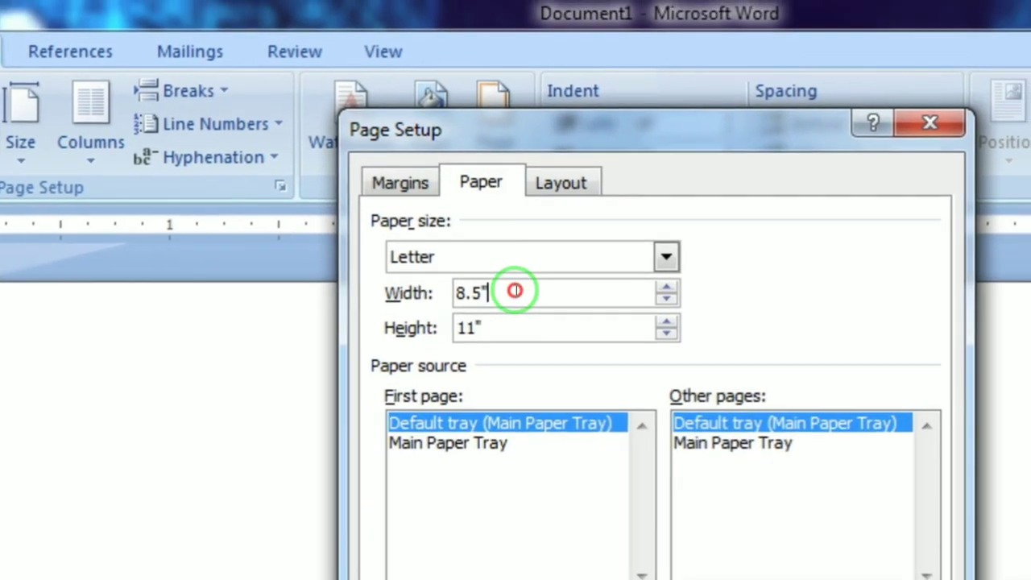
{"action": "left_click_drag", "start_coordinate": [523, 283], "coordinate": [453, 274]}
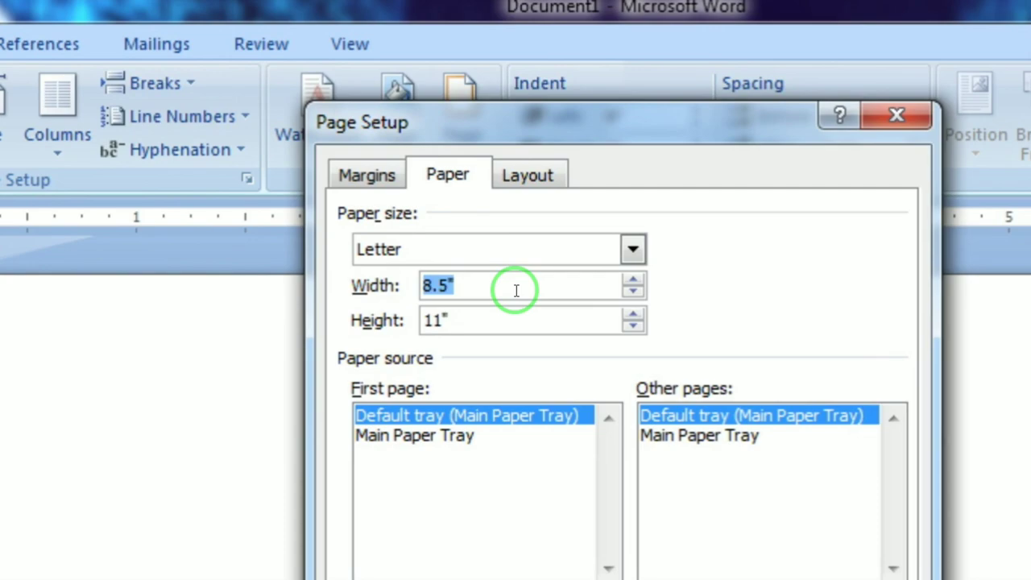
{"action": "type", "text": "6"}
{"action": "left_click_drag", "start_coordinate": [459, 320], "coordinate": [428, 320]}
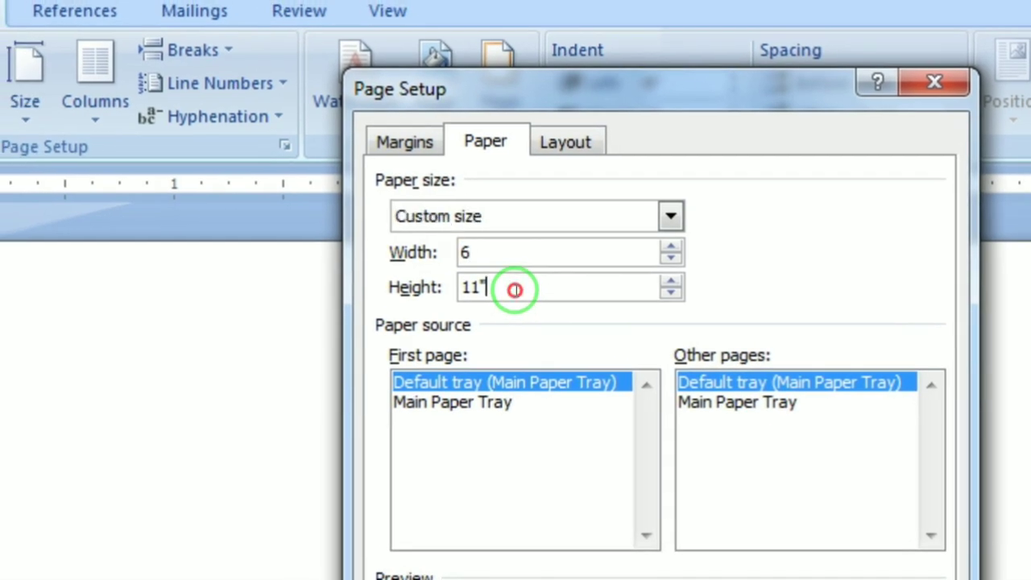
{"action": "type", "text": "8"}
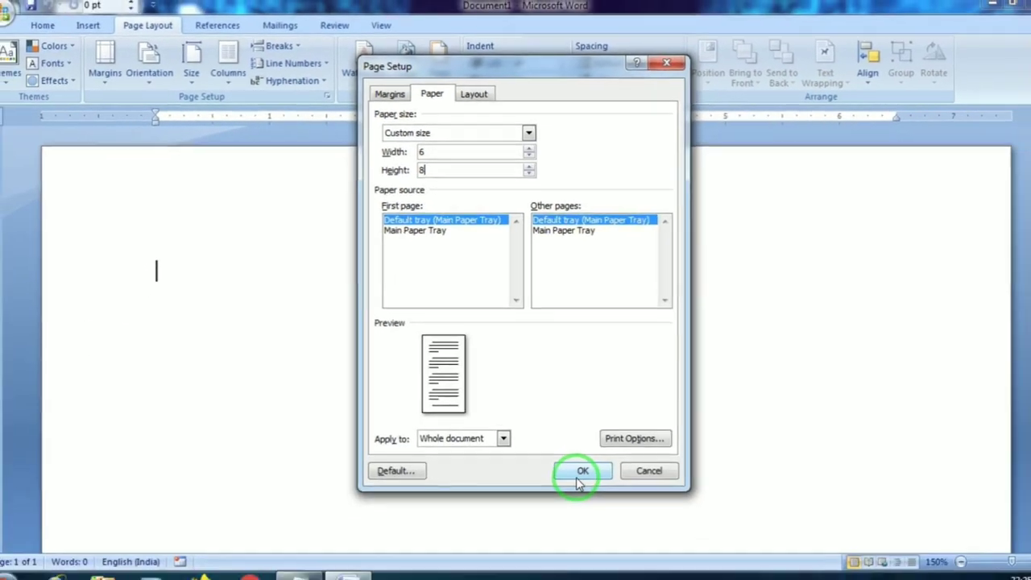
{"action": "left_click", "coordinate": [638, 553]}
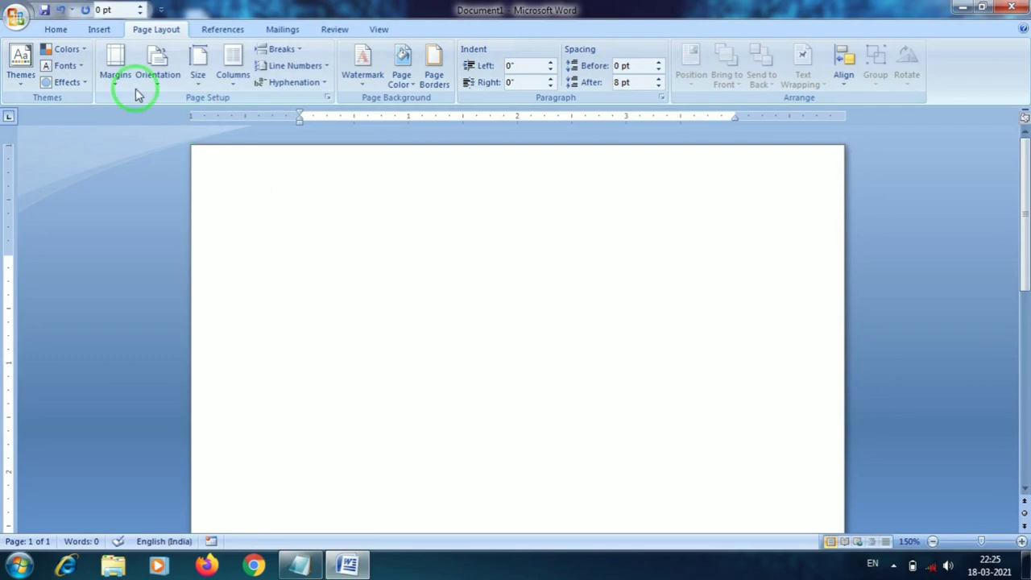
Step: Apply Narrow margins and insert a 1×1 table at the top of the page
{"action": "left_click", "coordinate": [115, 74]}
{"action": "left_click", "coordinate": [120, 210]}
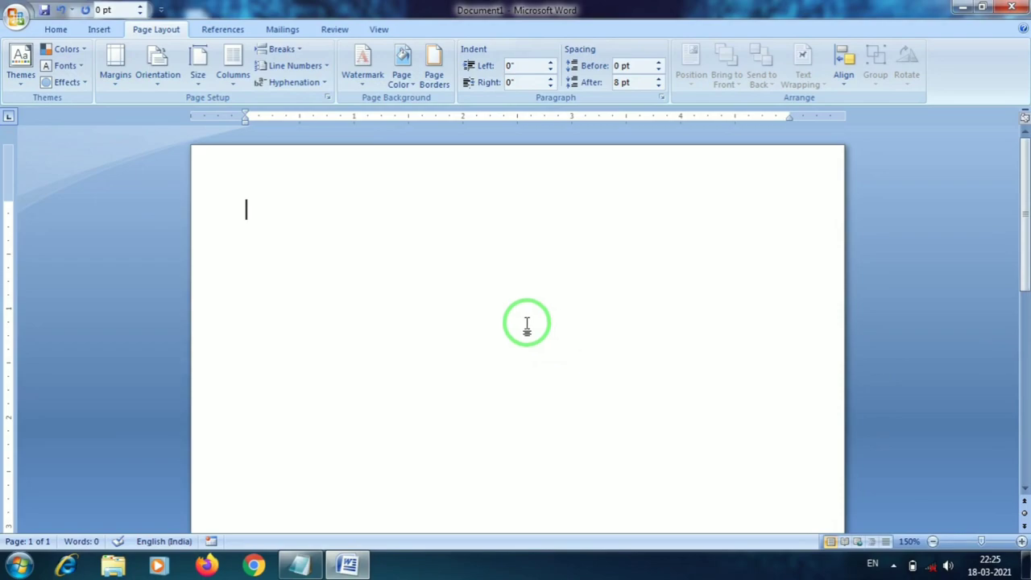
{"action": "left_click", "coordinate": [58, 30]}
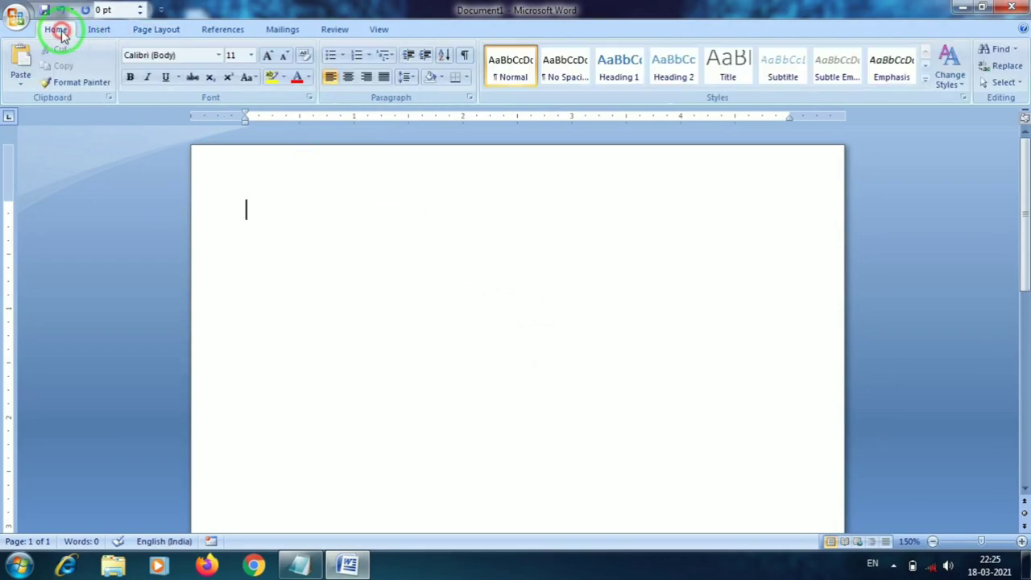
{"action": "left_click", "coordinate": [97, 29]}
{"action": "left_click", "coordinate": [125, 90]}
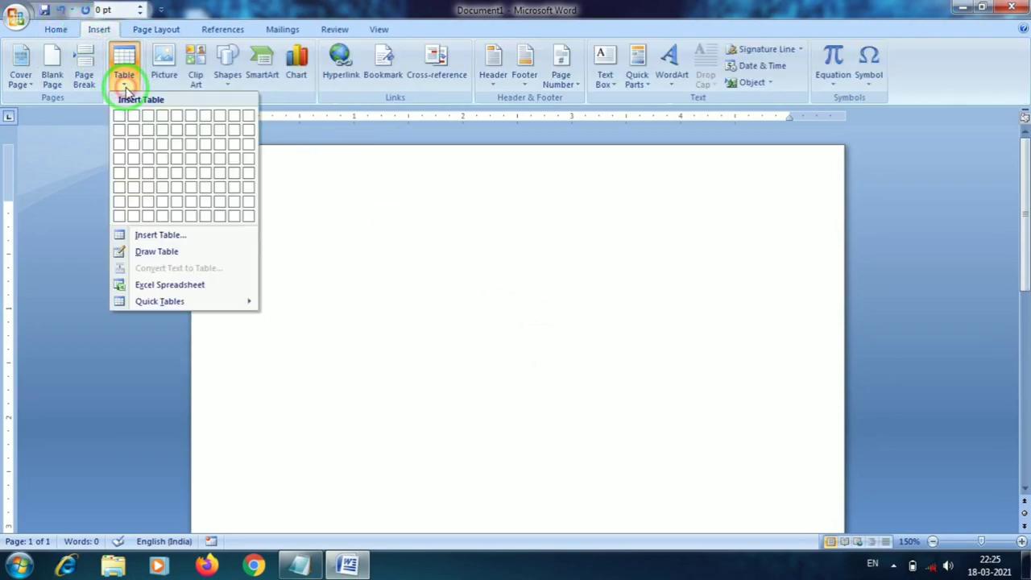
{"action": "left_click", "coordinate": [123, 118]}
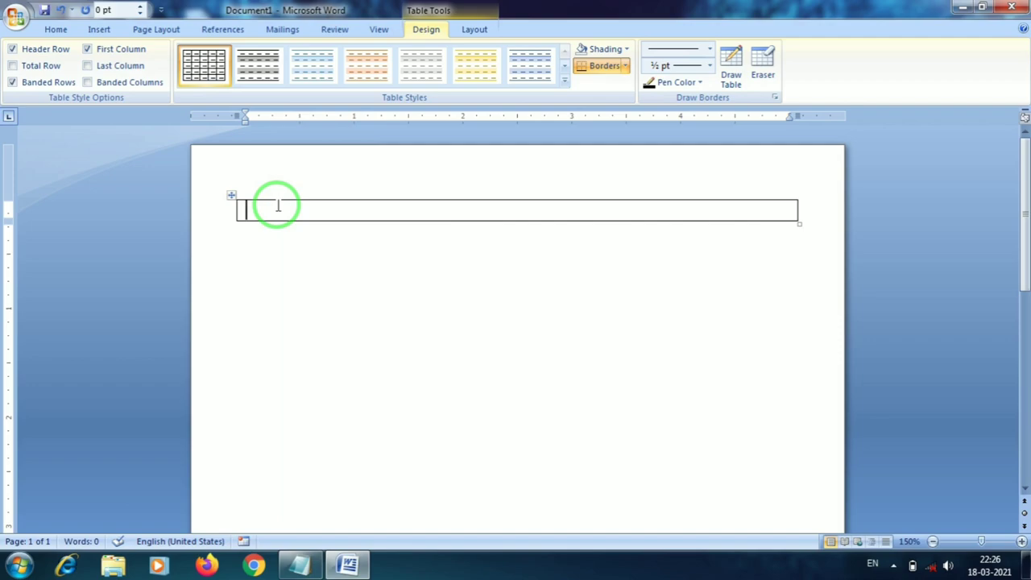
Step: Type a 'Pro-' line with the proprietor's name into the table cell
{"action": "type", "text": "M"}
{"action": "type", "text": "rp"}
{"action": "double_click", "coordinate": [277, 208]}
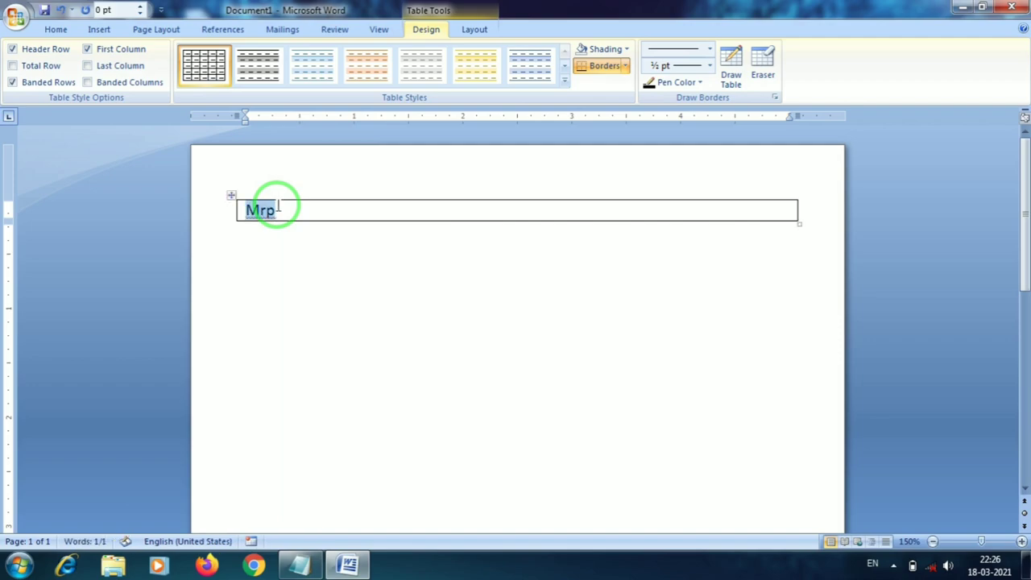
{"action": "type", "text": "Pro"}
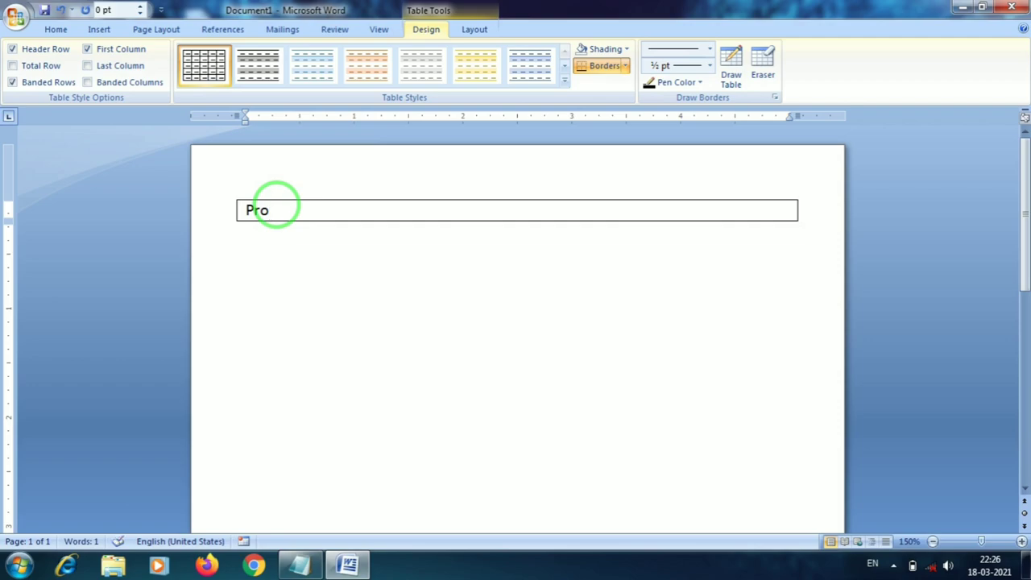
{"action": "type", "text": "-"}
{"action": "type", "text": " MR"}
{"action": "key", "text": "BackSpace"}
{"action": "key", "text": "BackSpace"}
{"action": "key", "text": "BackSpace"}
{"action": "type", "text": "Mr"}
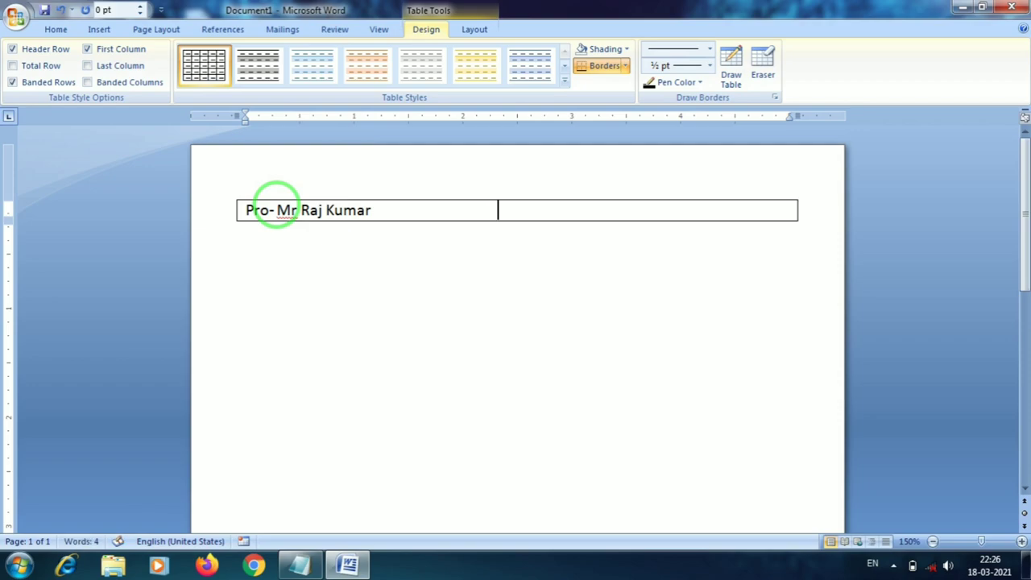
Step: Add a 'Mob.No.' entry with the proprietor's mobile number, correcting typos
{"action": "type", "text": "Mob"}
{"action": "type", "text": ".N"}
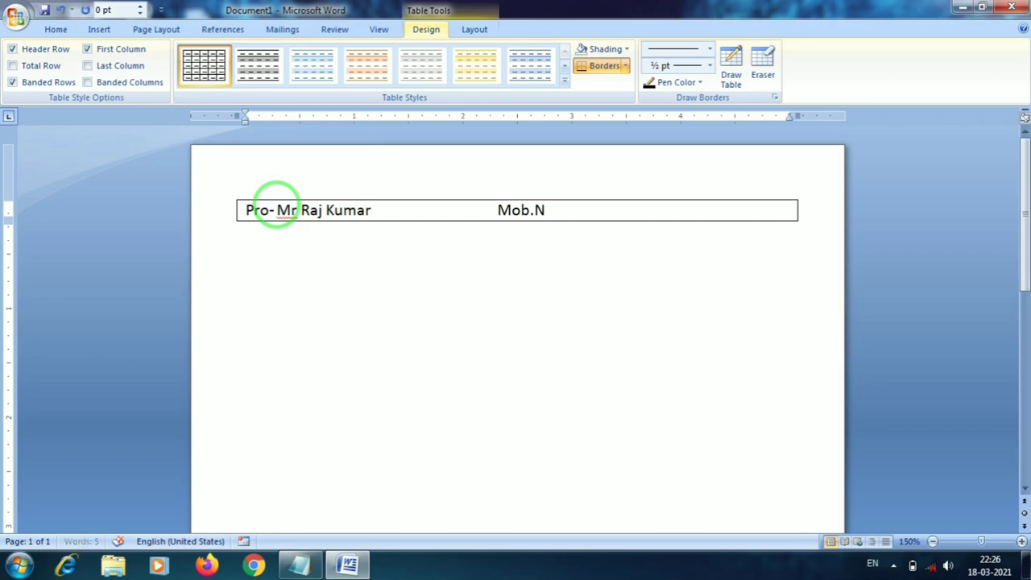
{"action": "type", "text": "O"}
{"action": "key", "text": "BackSpace"}
{"action": "type", "text": "o"}
{"action": "type", "text": ". "}
{"action": "type", "text": "73"}
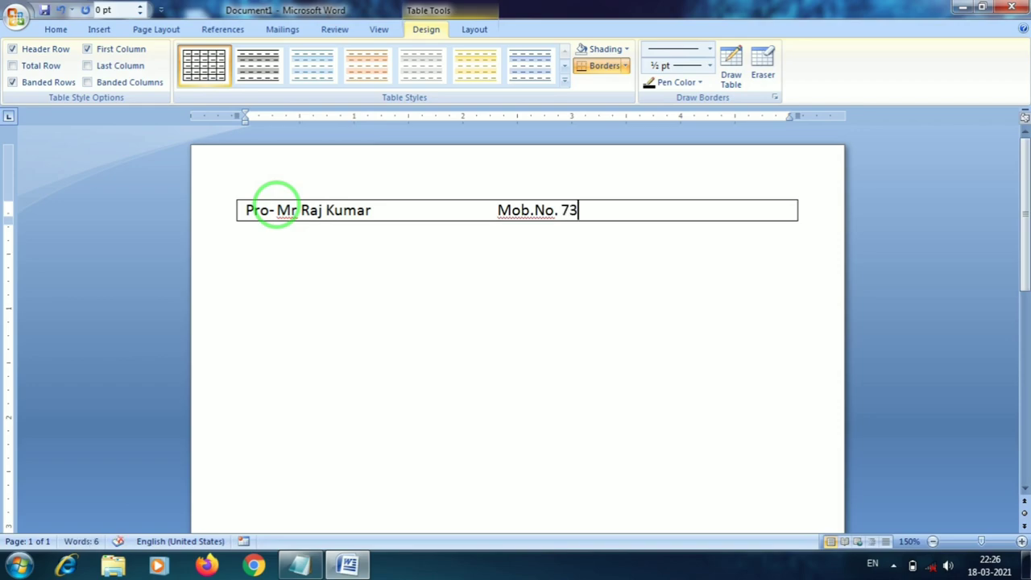
{"action": "key", "text": "BackSpace"}
{"action": "key", "text": "BackSpace"}
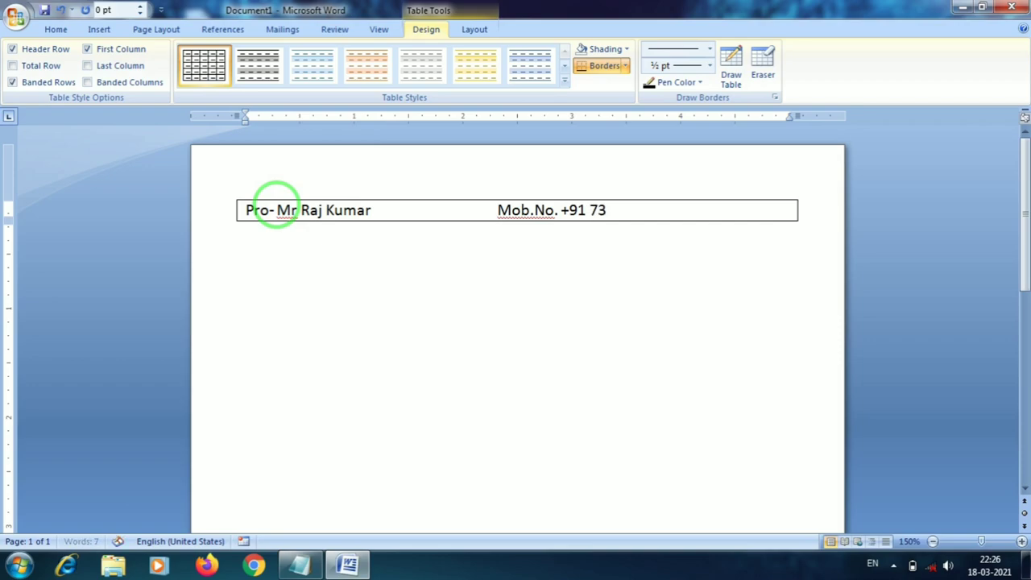
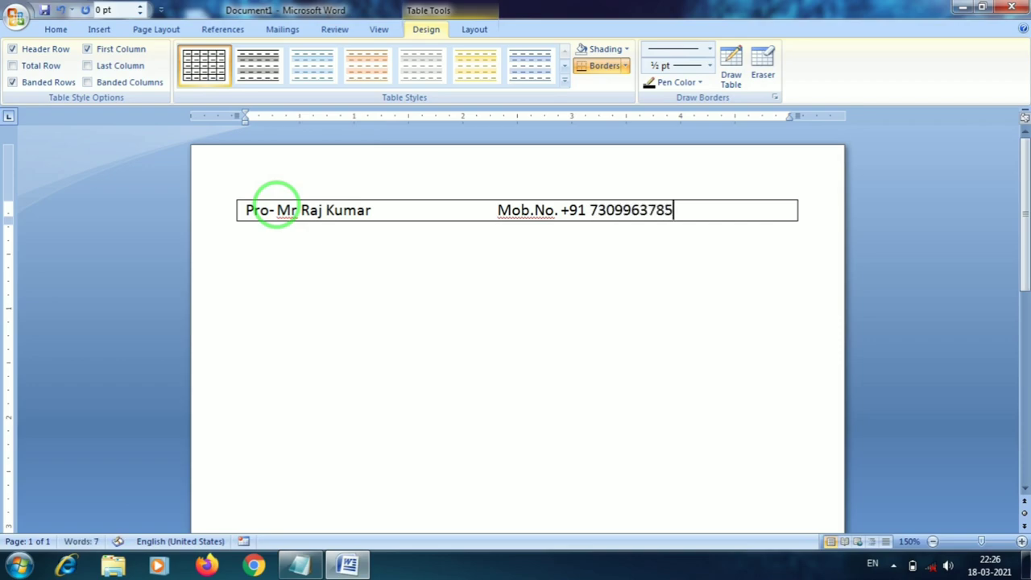
{"action": "key", "text": "ctrl+Left"}
{"action": "key", "text": "ctrl+Left"}
{"action": "key", "text": "ctrl+Left"}
{"action": "key", "text": "ctrl+Left"}
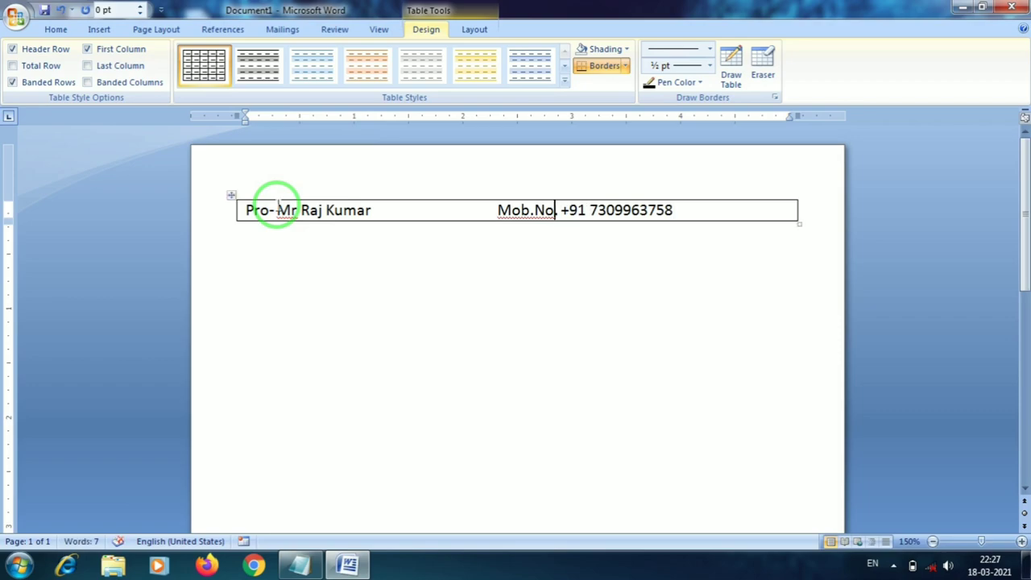
{"action": "key", "text": "ctrl+Left"}
{"action": "key", "text": "ctrl+Left"}
{"action": "key", "text": "ctrl+Left"}
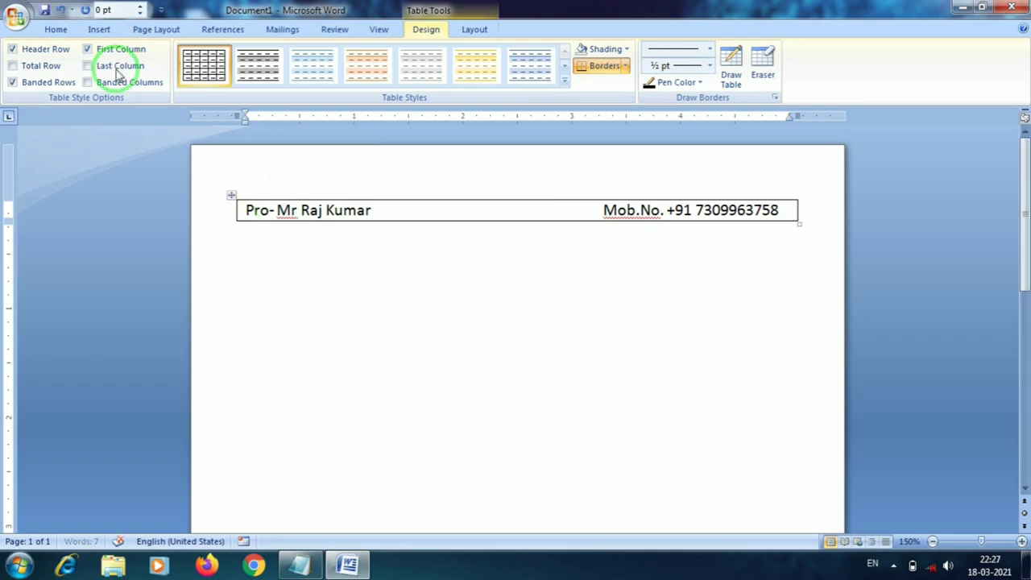
Step: Add empty lines below the contact details and set the first line to Angsana New
{"action": "left_click", "coordinate": [56, 29]}
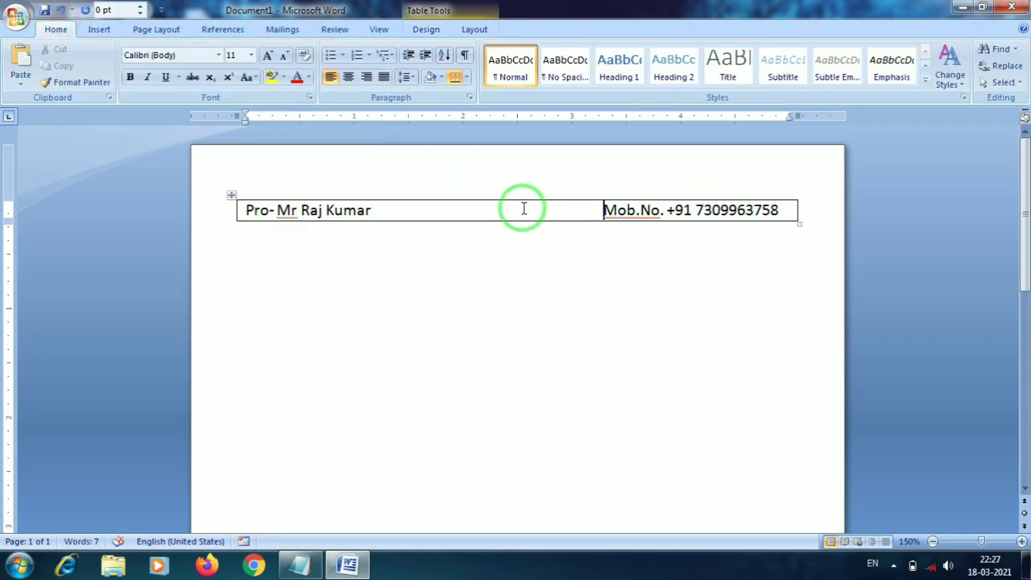
{"action": "left_click", "coordinate": [787, 210]}
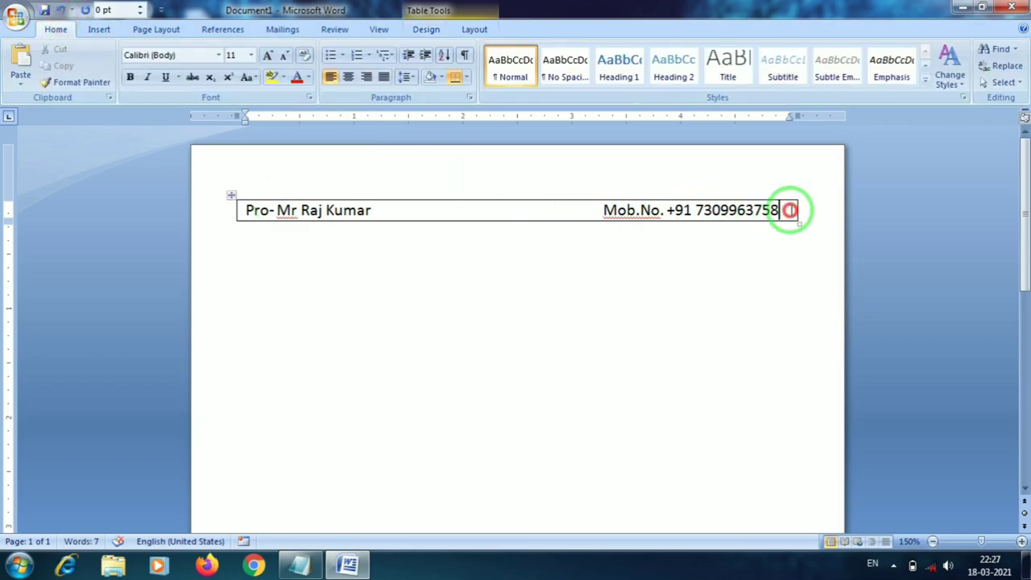
{"action": "key", "text": "Return"}
{"action": "key", "text": "Return"}
{"action": "key", "text": "Return"}
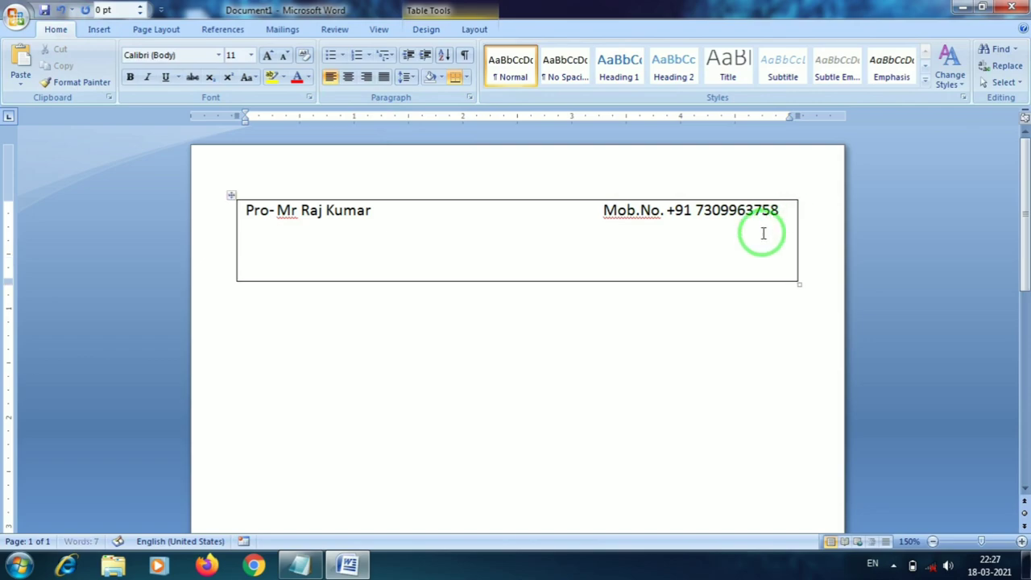
{"action": "key", "text": "Return"}
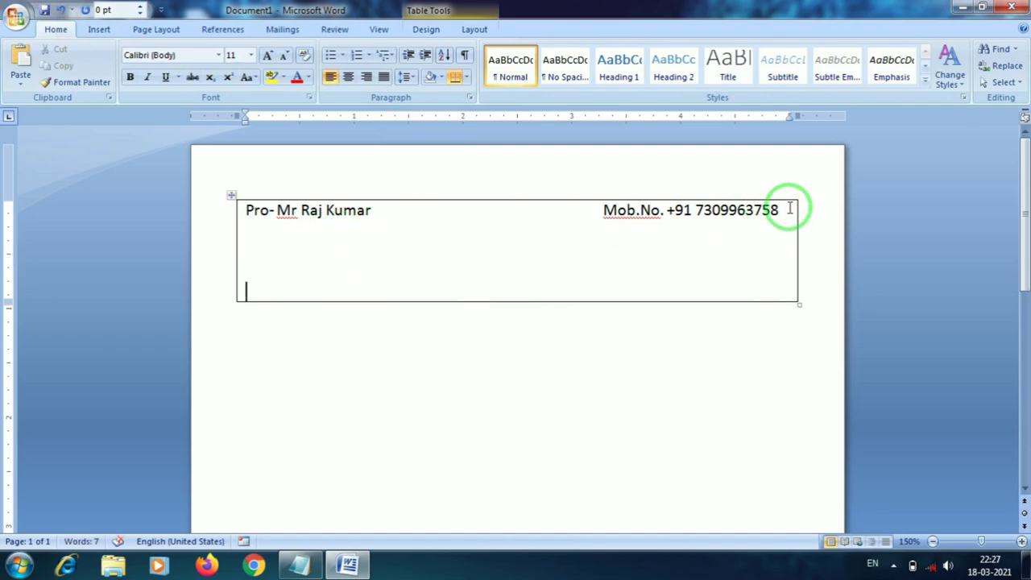
{"action": "left_click_drag", "start_coordinate": [787, 210], "coordinate": [233, 207]}
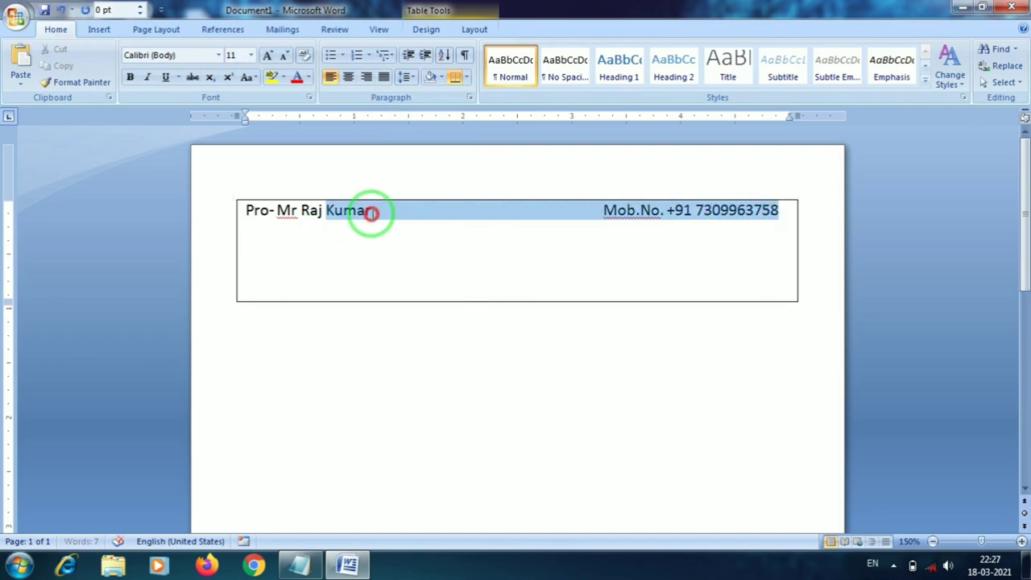
{"action": "left_click", "coordinate": [217, 55]}
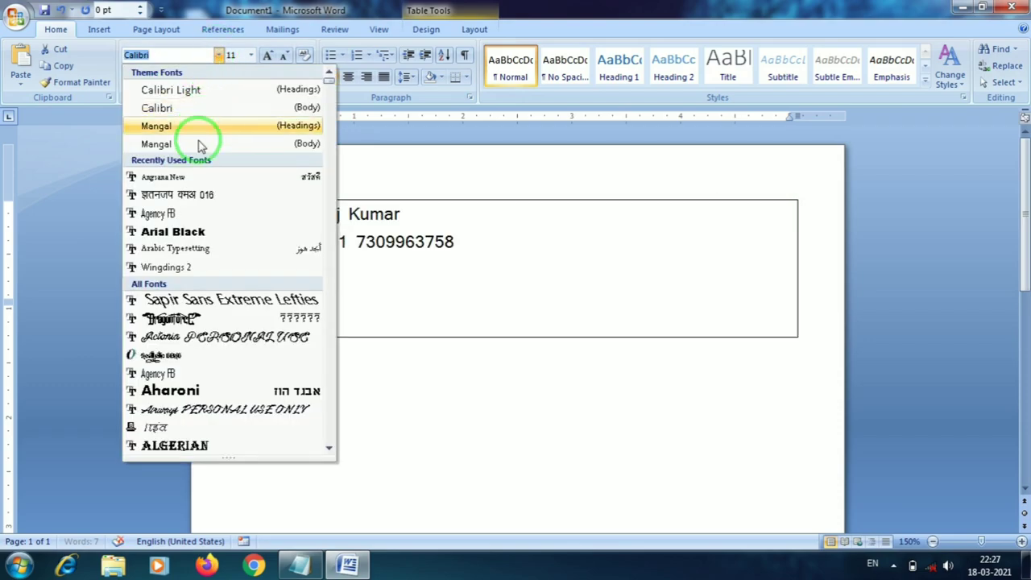
{"action": "left_click", "coordinate": [194, 177]}
Step: Place the insertion point just before Mob.No. in the header cell
{"action": "left_click", "coordinate": [441, 220]}
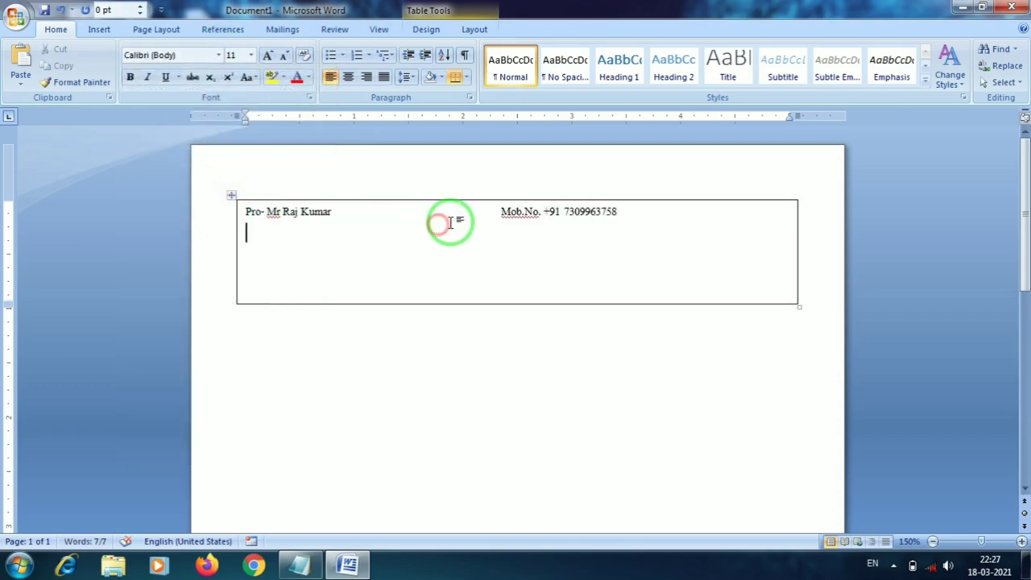
{"action": "left_click", "coordinate": [472, 210]}
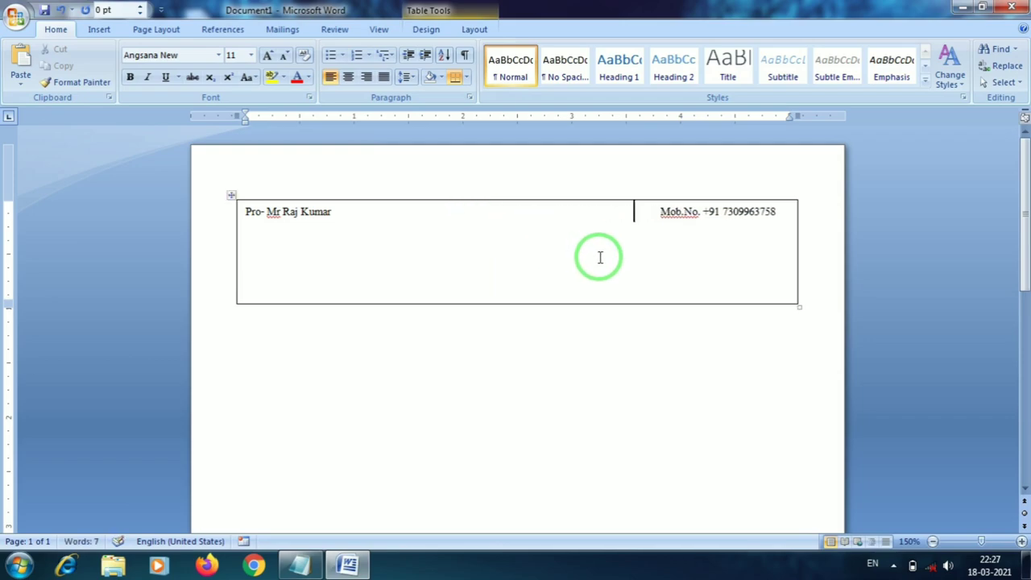
{"action": "scroll", "coordinate": [598, 255], "scroll_direction": "up", "scroll_amount": 2}
{"action": "scroll", "coordinate": [602, 256], "scroll_direction": "up", "scroll_amount": 3}
{"action": "scroll", "coordinate": [602, 256], "scroll_direction": "up", "scroll_amount": 2}
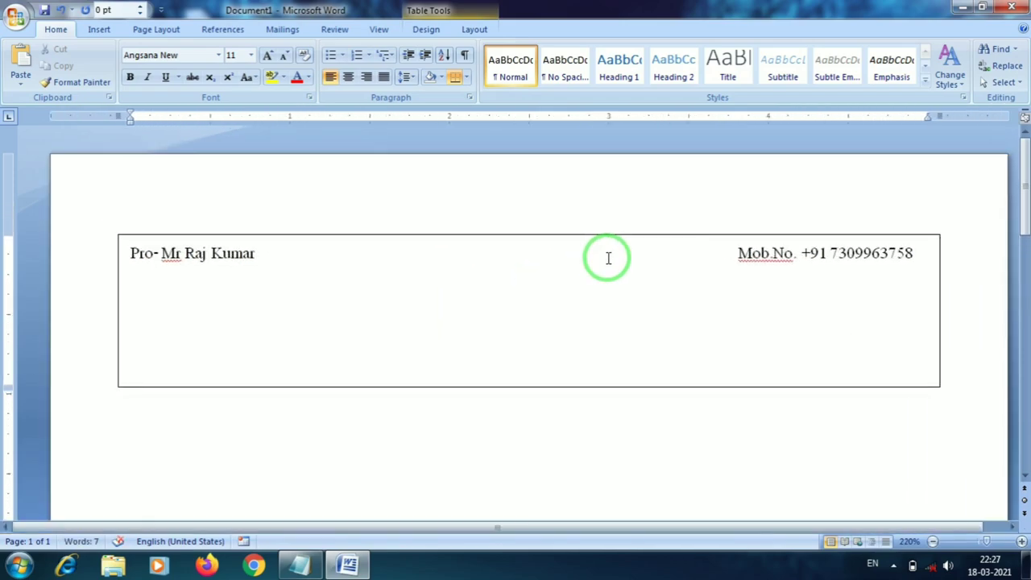
{"action": "left_click", "coordinate": [733, 253]}
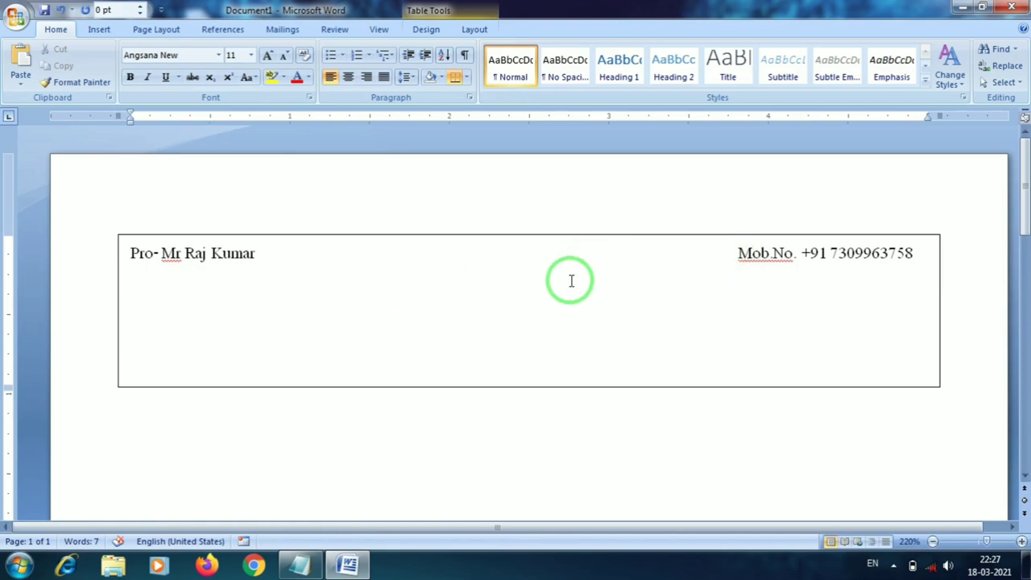
{"action": "left_click", "coordinate": [99, 29]}
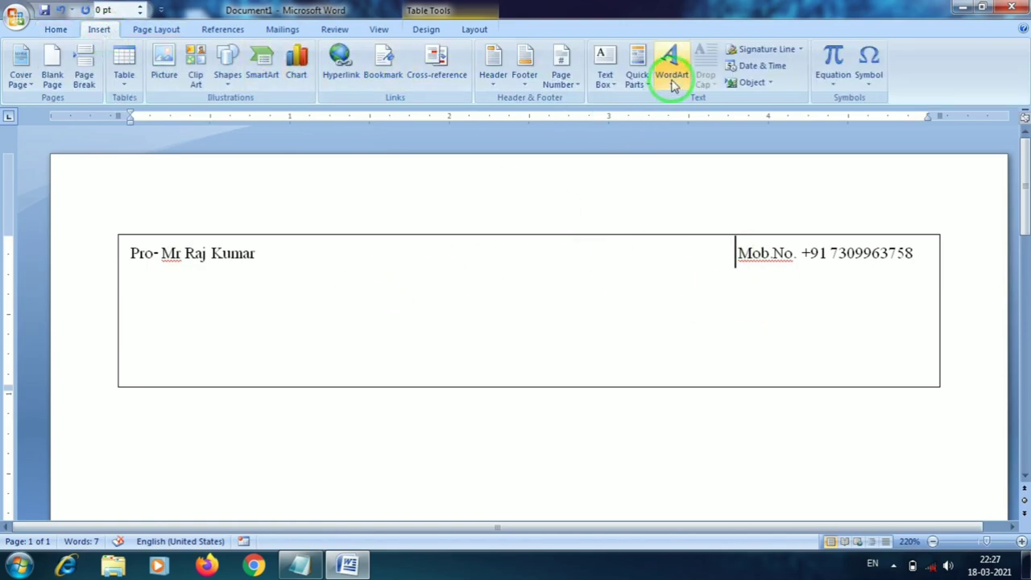
Step: Insert a bold WordArt title 'R.K Computers Shop' using the second-row second style
{"action": "left_click", "coordinate": [671, 71]}
{"action": "left_click", "coordinate": [672, 71]}
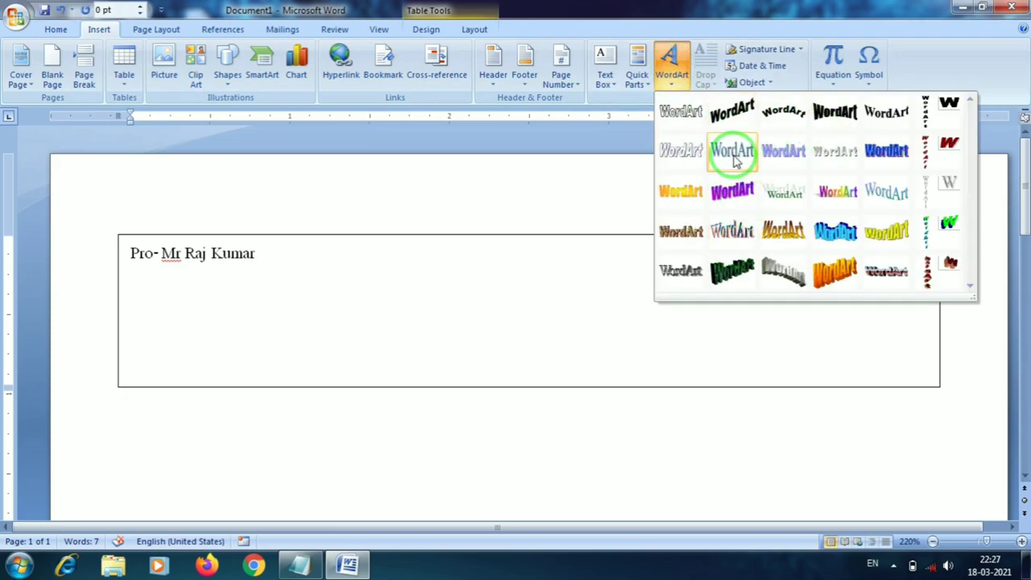
{"action": "left_click", "coordinate": [730, 150]}
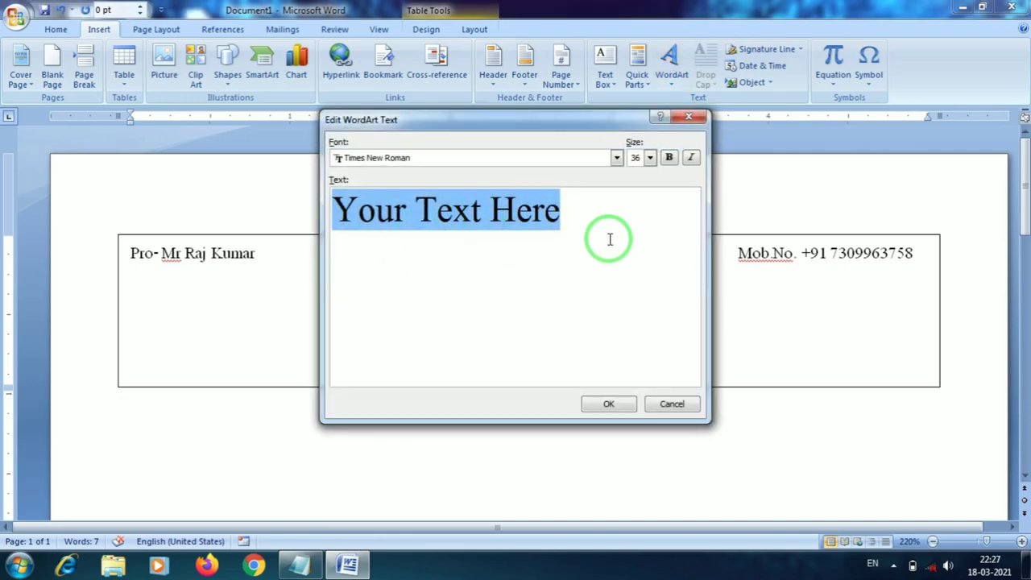
{"action": "type", "text": "R.K Computers Shop"}
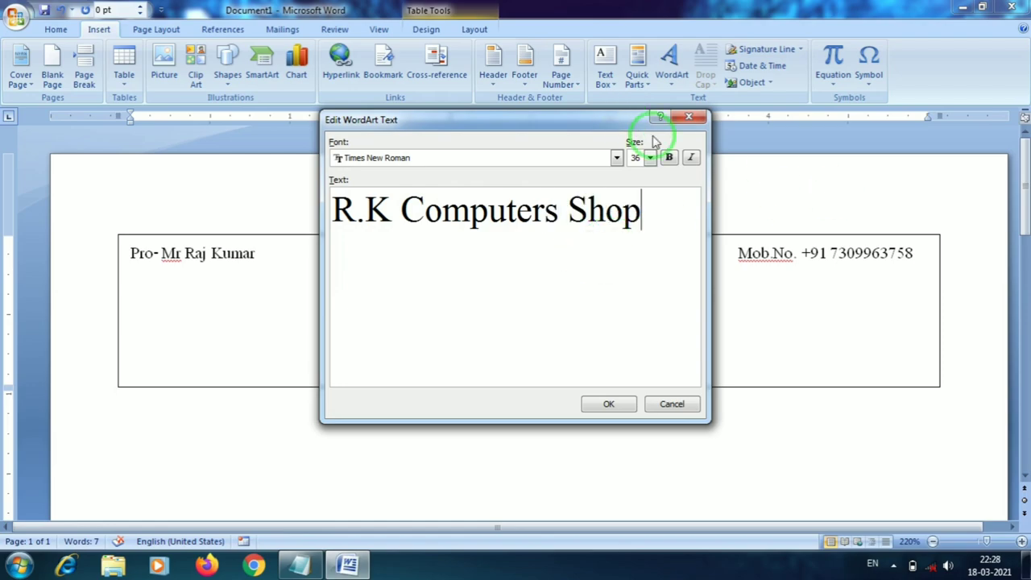
{"action": "left_click", "coordinate": [667, 158]}
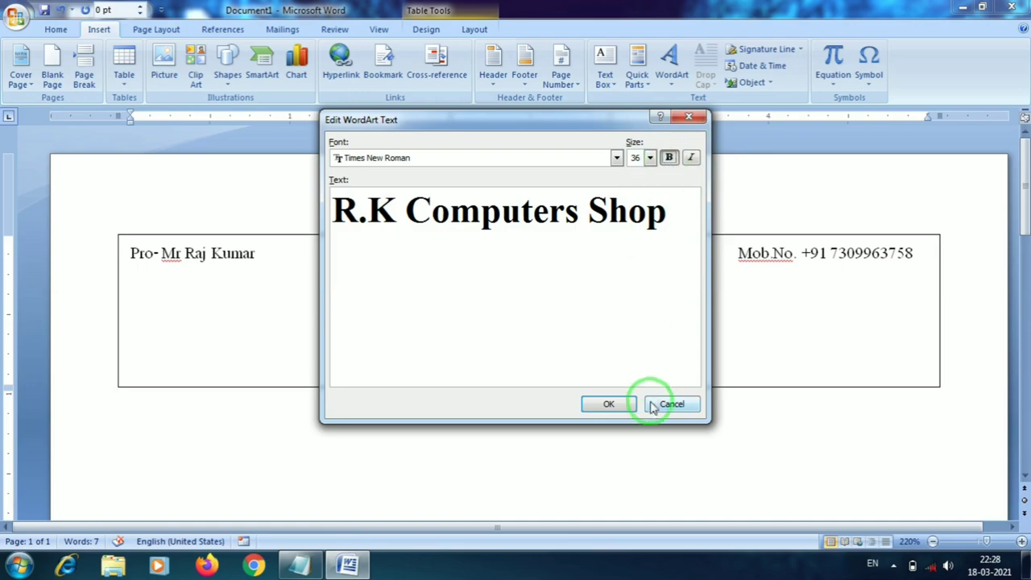
{"action": "left_click", "coordinate": [614, 404]}
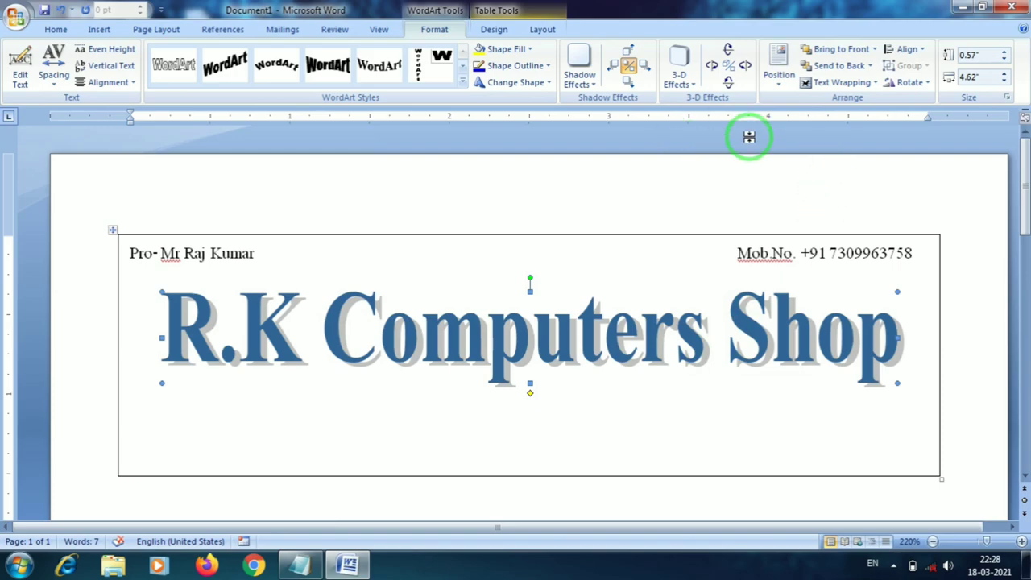
Step: Shrink the WordArt title, centre it in the header box and set wrapping to Behind Text
{"action": "left_click", "coordinate": [830, 83]}
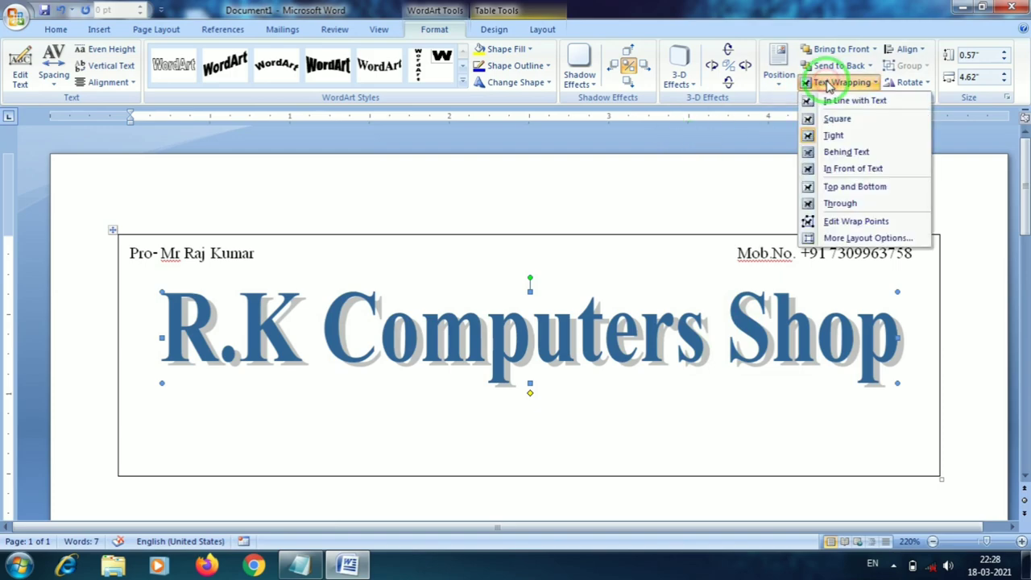
{"action": "left_click", "coordinate": [899, 384]}
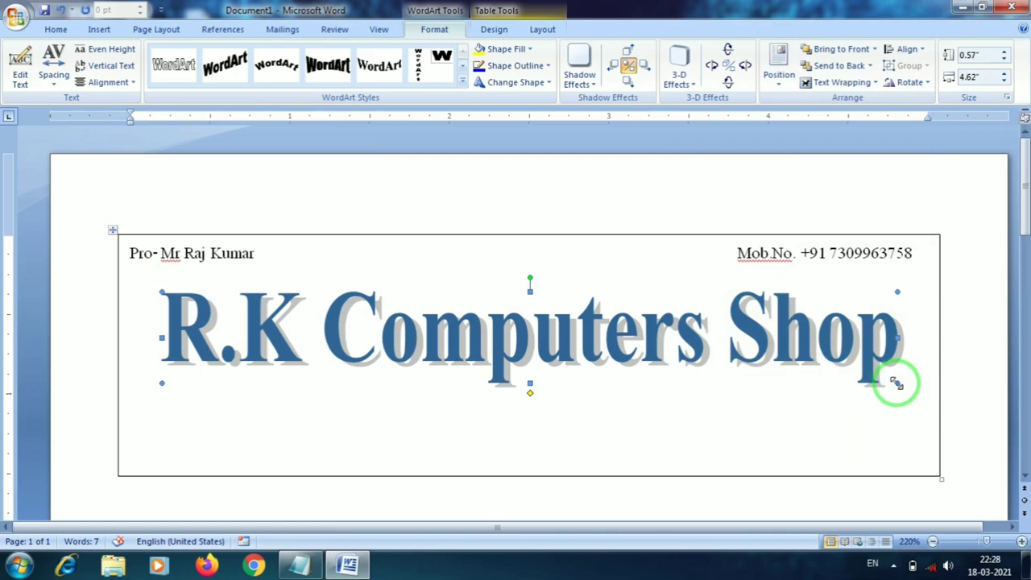
{"action": "left_click_drag", "start_coordinate": [896, 383], "coordinate": [690, 340]}
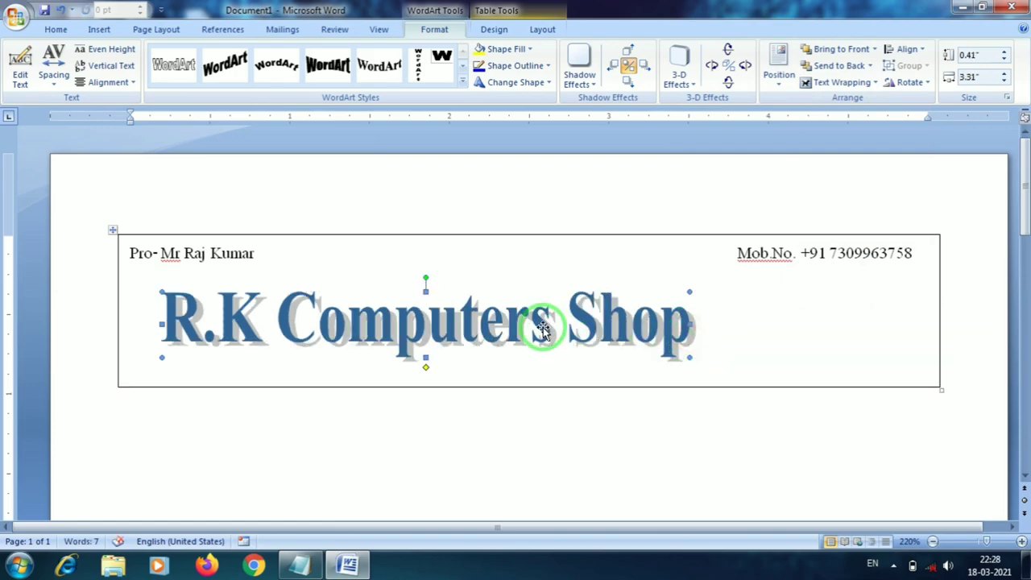
{"action": "left_click_drag", "start_coordinate": [609, 326], "coordinate": [617, 307]}
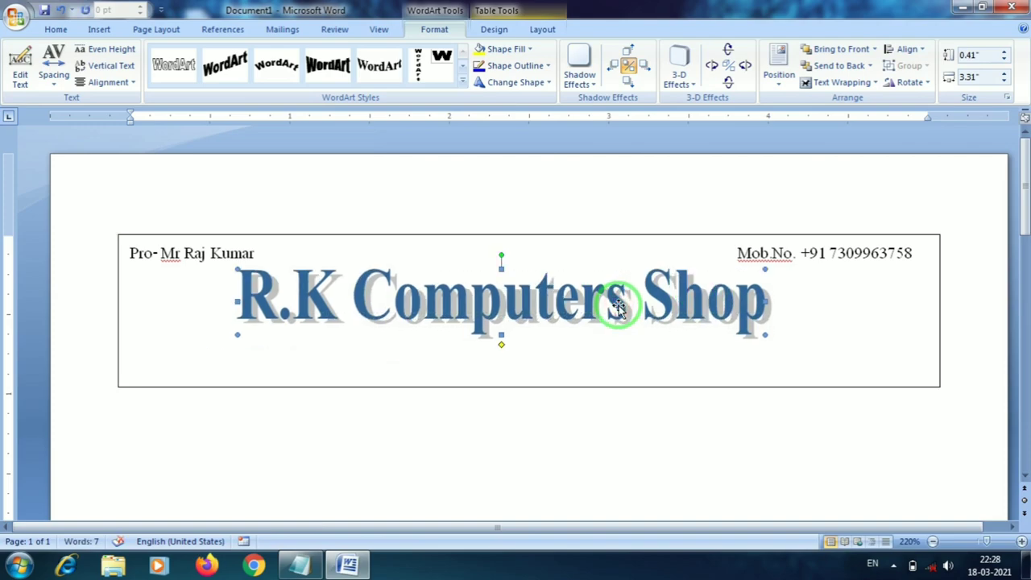
{"action": "left_click_drag", "start_coordinate": [617, 307], "coordinate": [622, 302]}
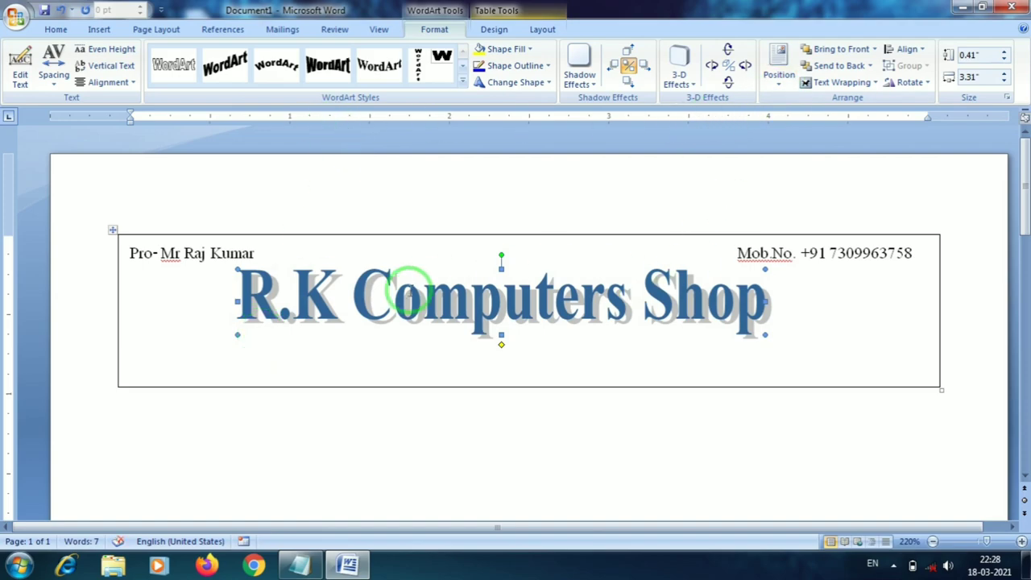
{"action": "left_click_drag", "start_coordinate": [408, 292], "coordinate": [409, 294]}
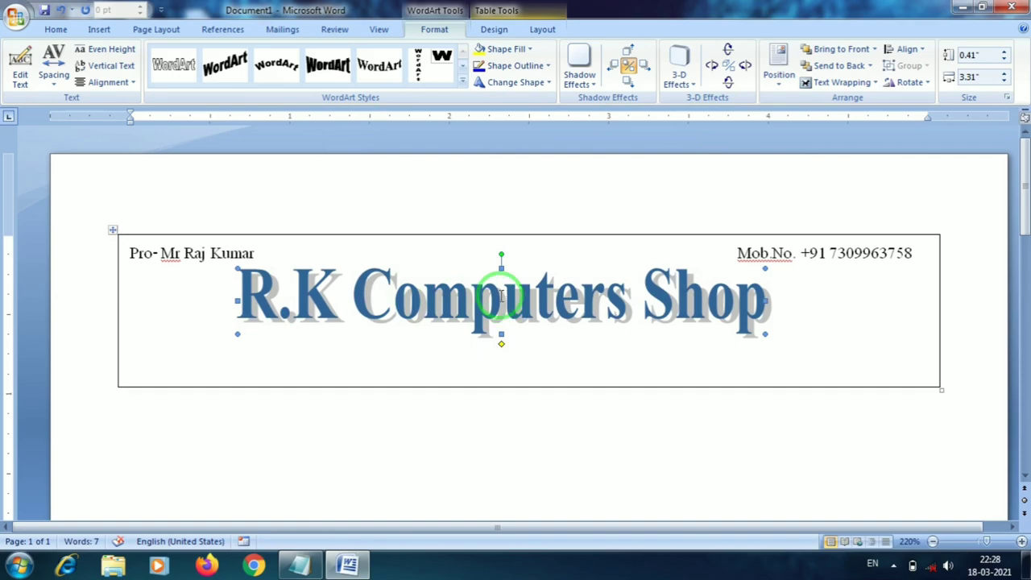
{"action": "left_click_drag", "start_coordinate": [501, 296], "coordinate": [505, 296]}
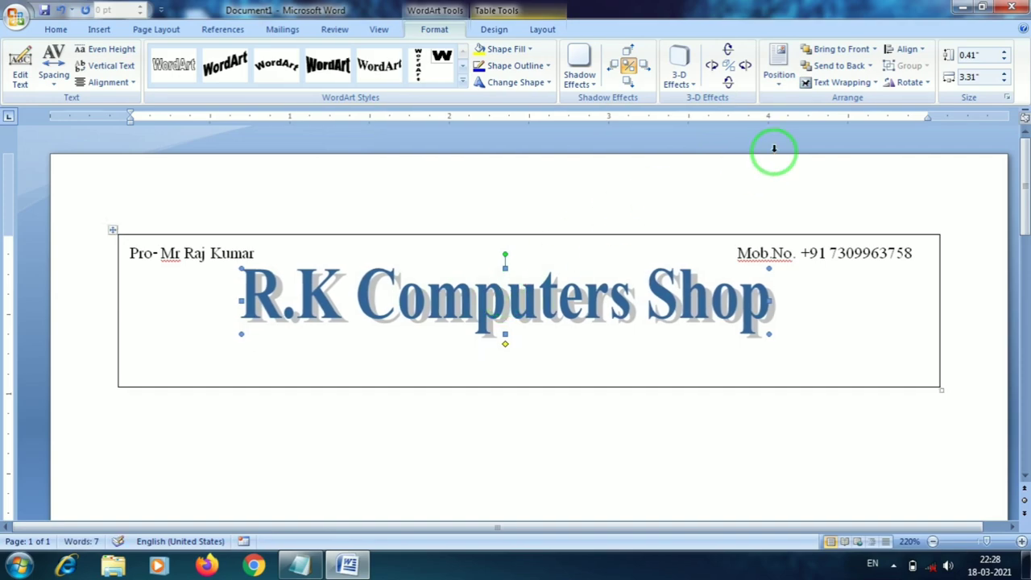
{"action": "left_click", "coordinate": [825, 89]}
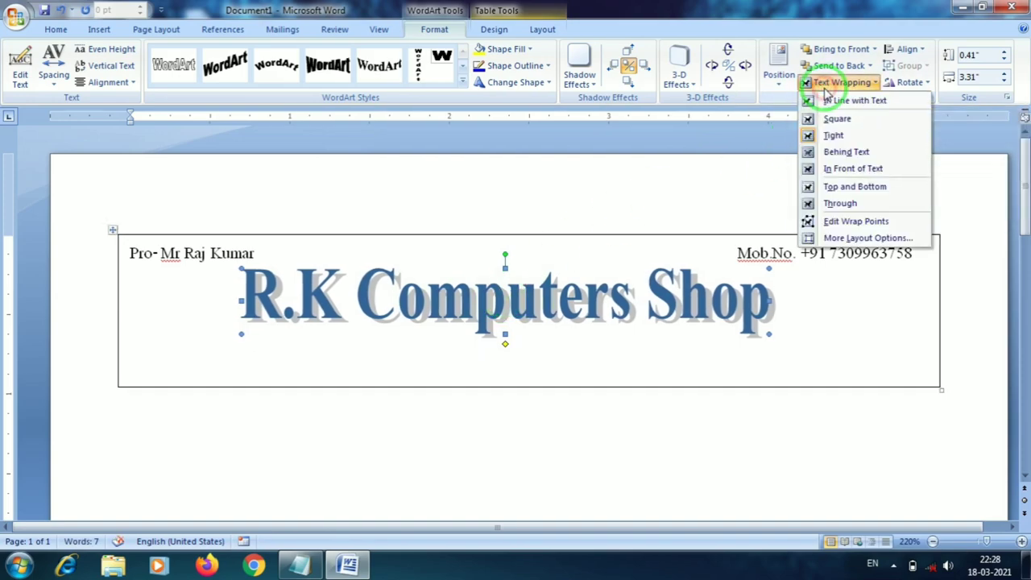
{"action": "left_click", "coordinate": [837, 151]}
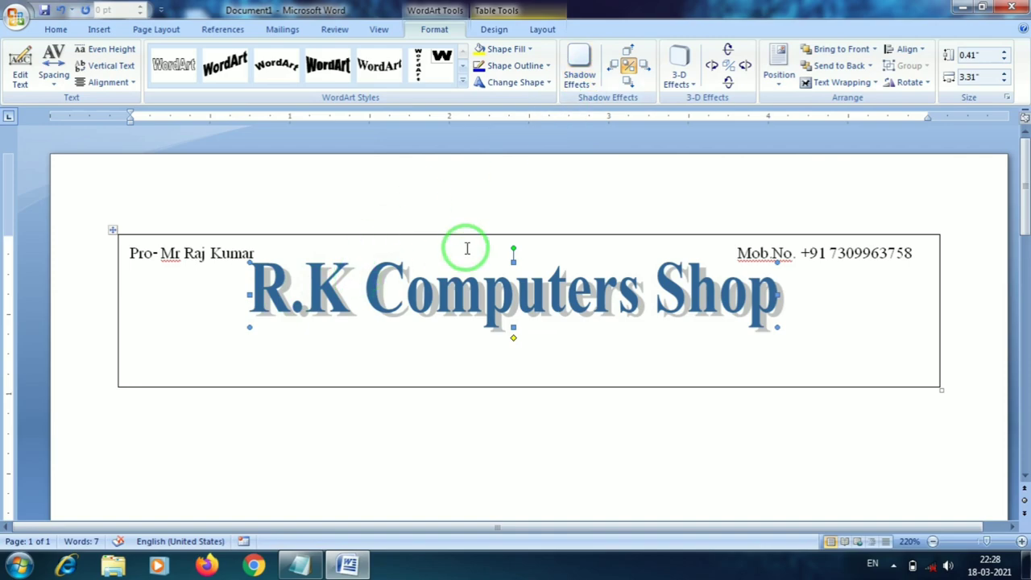
Step: Apply Shadow Style 5 to the WordArt title
{"action": "left_click", "coordinate": [577, 60]}
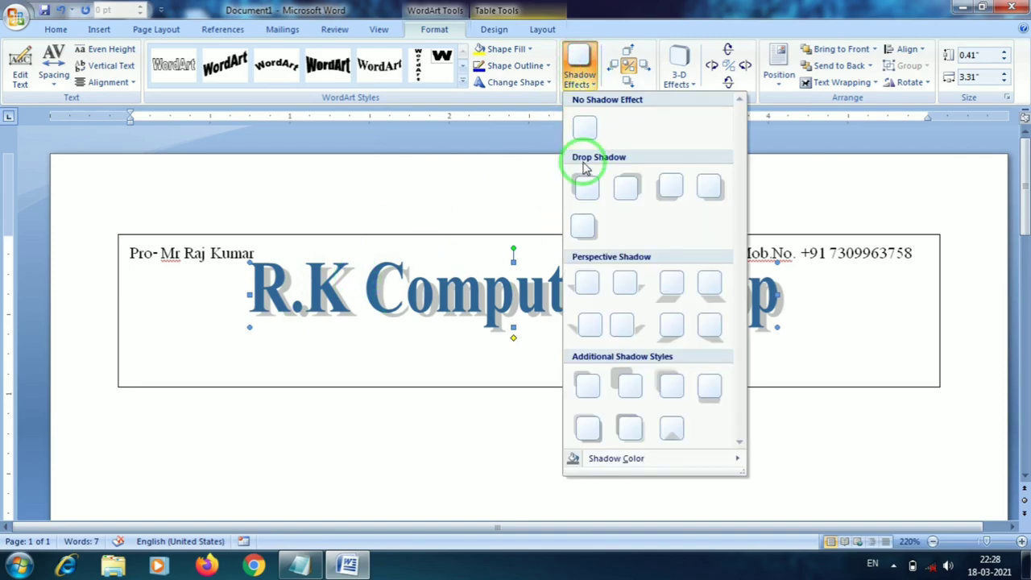
{"action": "left_click", "coordinate": [577, 233]}
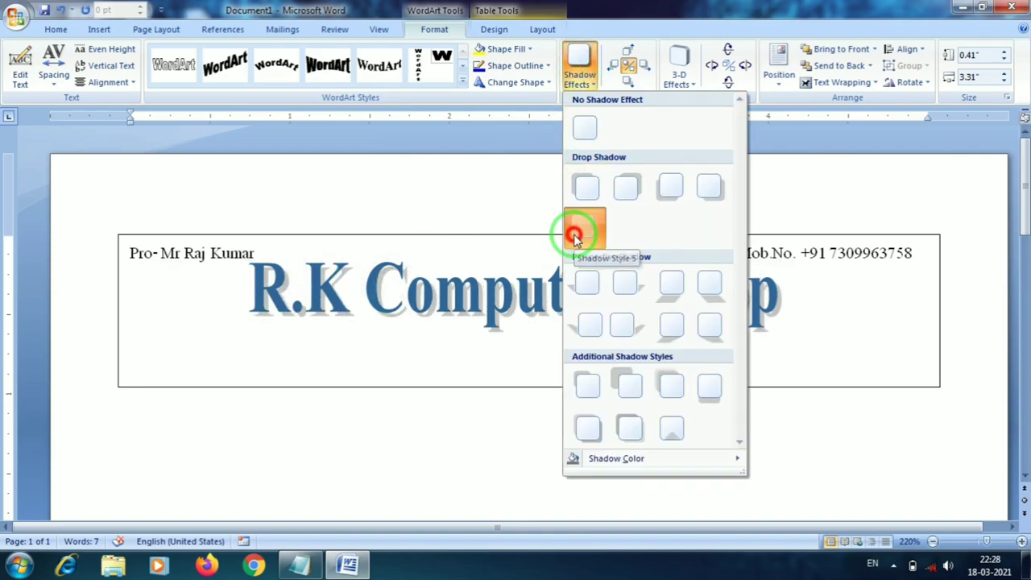
{"action": "left_click", "coordinate": [528, 313]}
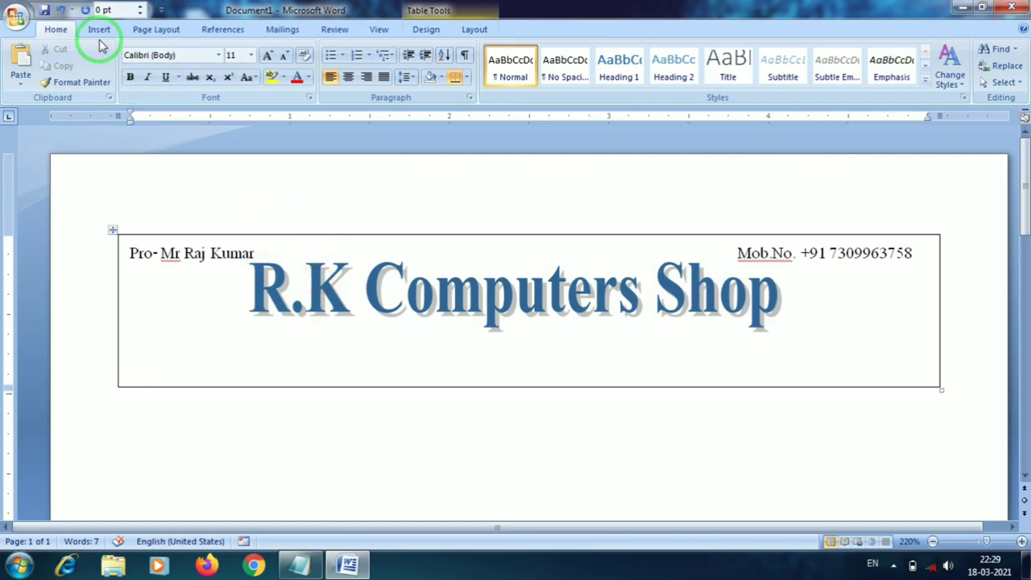
Step: Reselect the title with Select Objects and nudge its shadow closer to the lettering
{"action": "left_click", "coordinate": [997, 82]}
{"action": "left_click", "coordinate": [899, 121]}
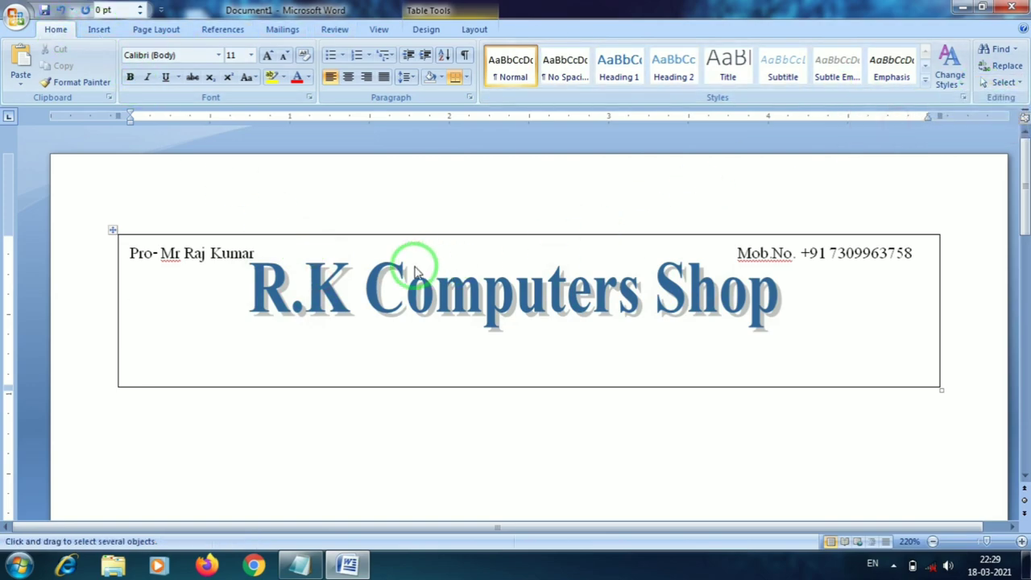
{"action": "left_click", "coordinate": [373, 284]}
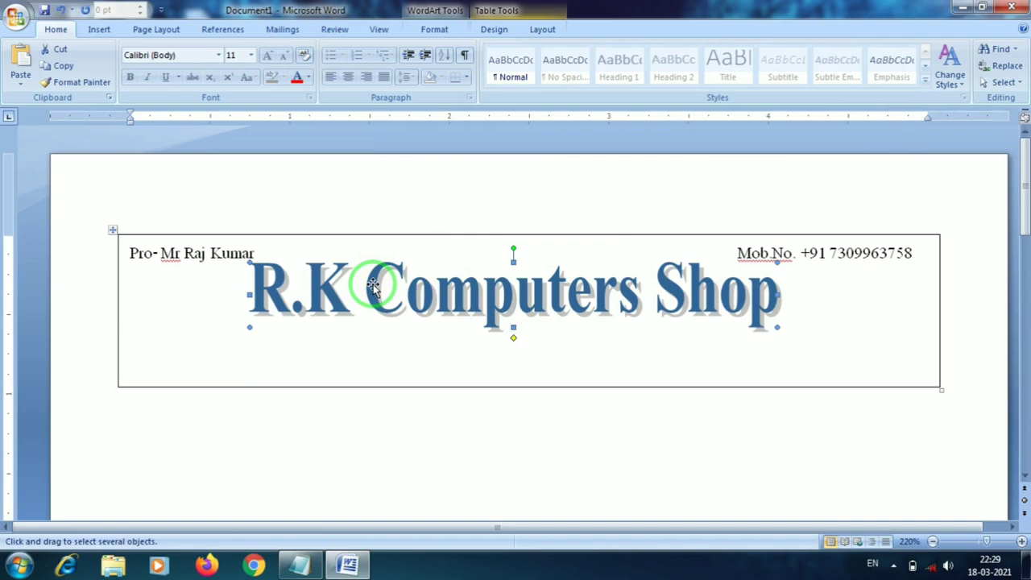
{"action": "left_click", "coordinate": [436, 31]}
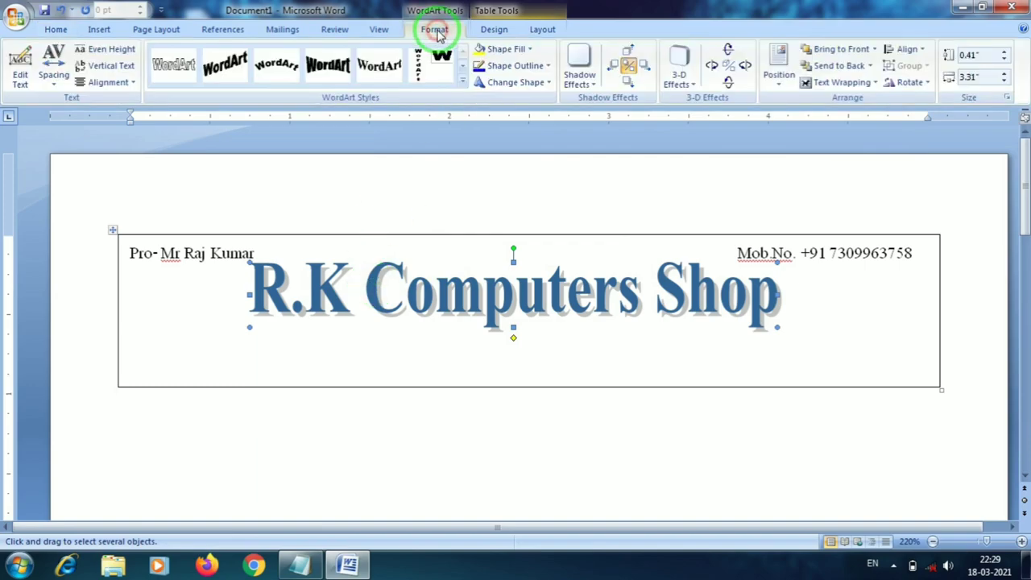
{"action": "left_click", "coordinate": [611, 64]}
{"action": "left_click", "coordinate": [627, 53]}
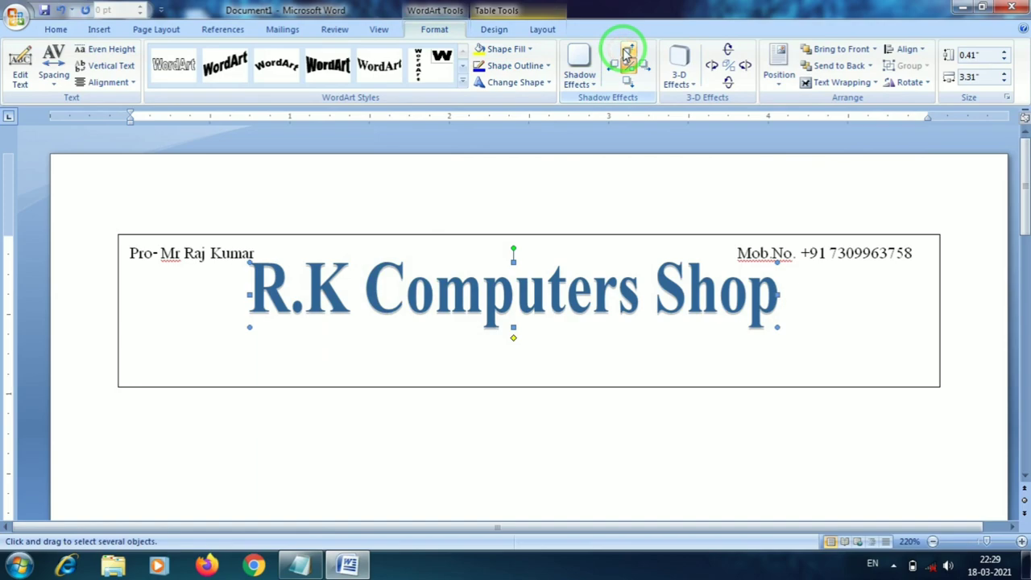
{"action": "left_click", "coordinate": [642, 65]}
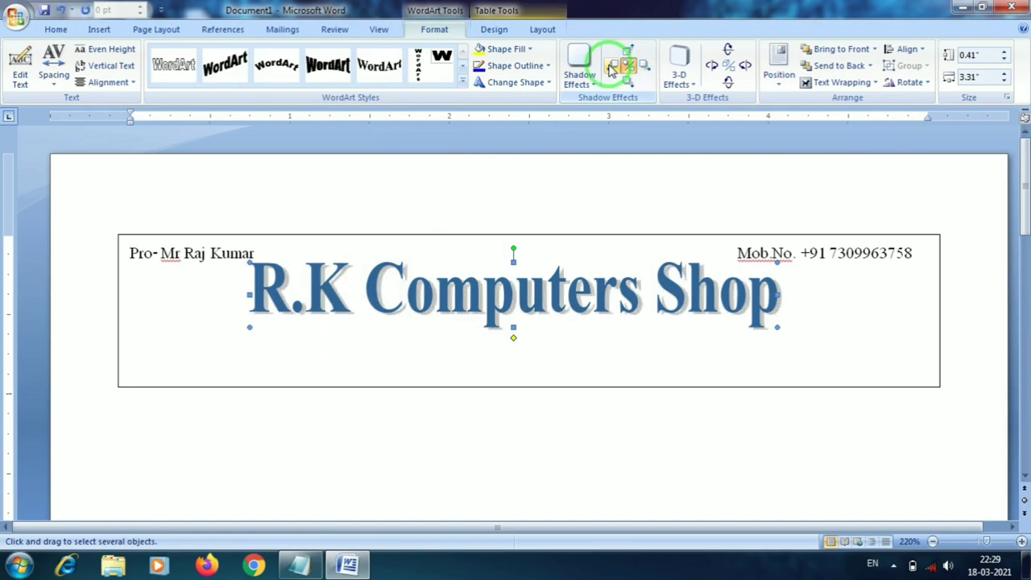
{"action": "left_click", "coordinate": [611, 66]}
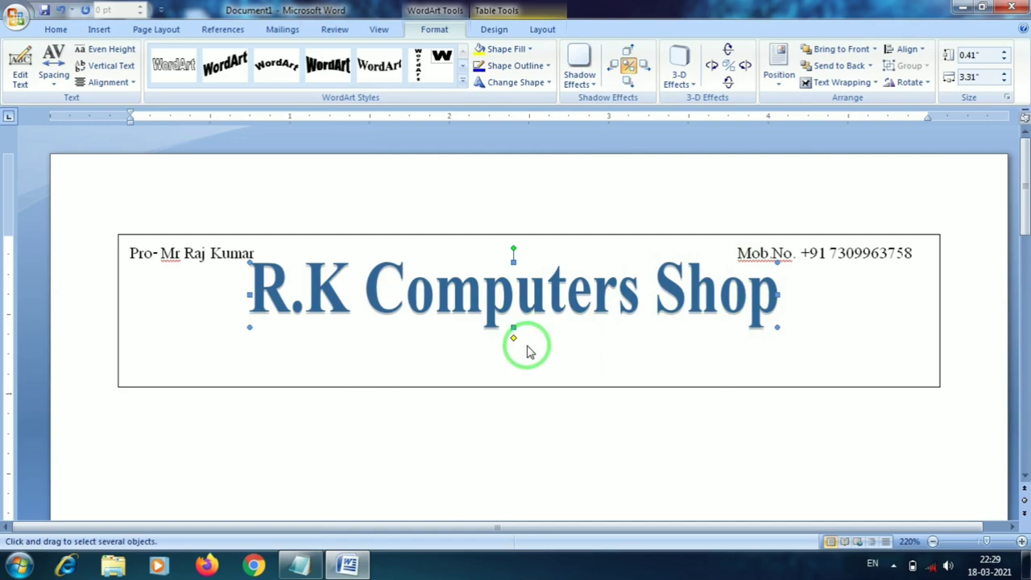
{"action": "left_click", "coordinate": [85, 29]}
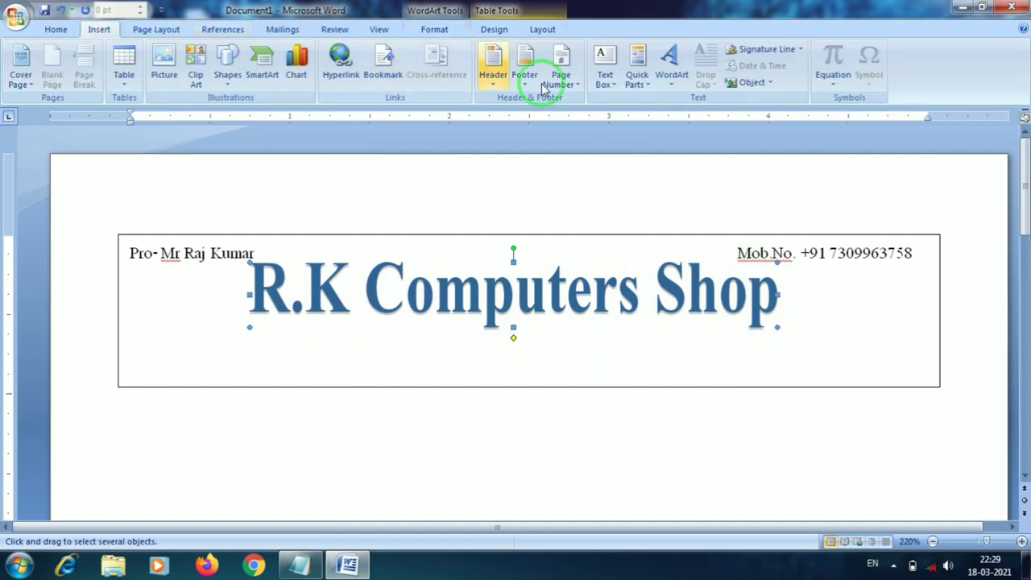
Step: Draw a text box below the header, 3.16 inches wide and one line tall
{"action": "left_click", "coordinate": [604, 79]}
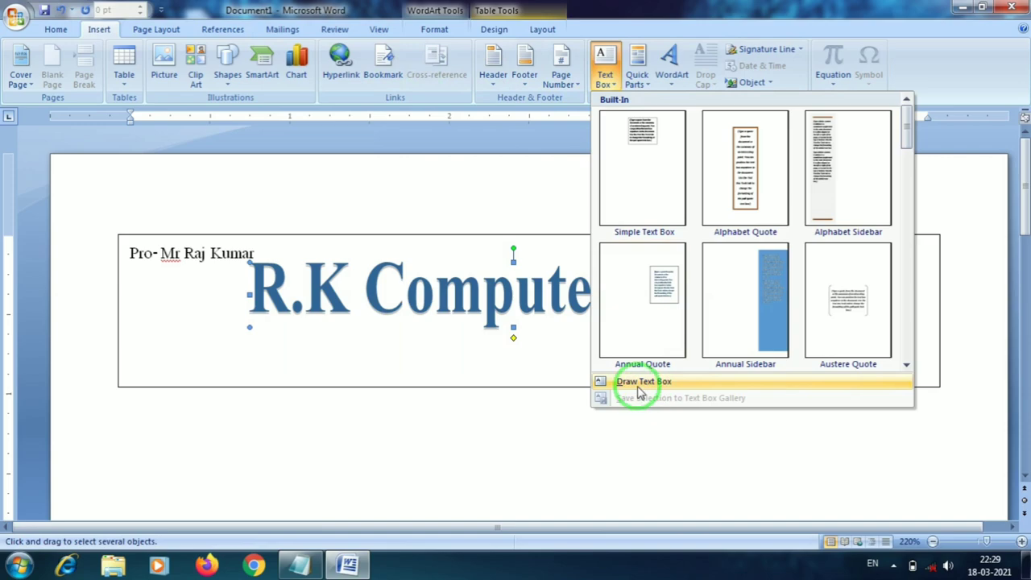
{"action": "left_click", "coordinate": [638, 381]}
{"action": "left_click", "coordinate": [636, 385]}
{"action": "left_click_drag", "start_coordinate": [634, 465], "coordinate": [292, 451]}
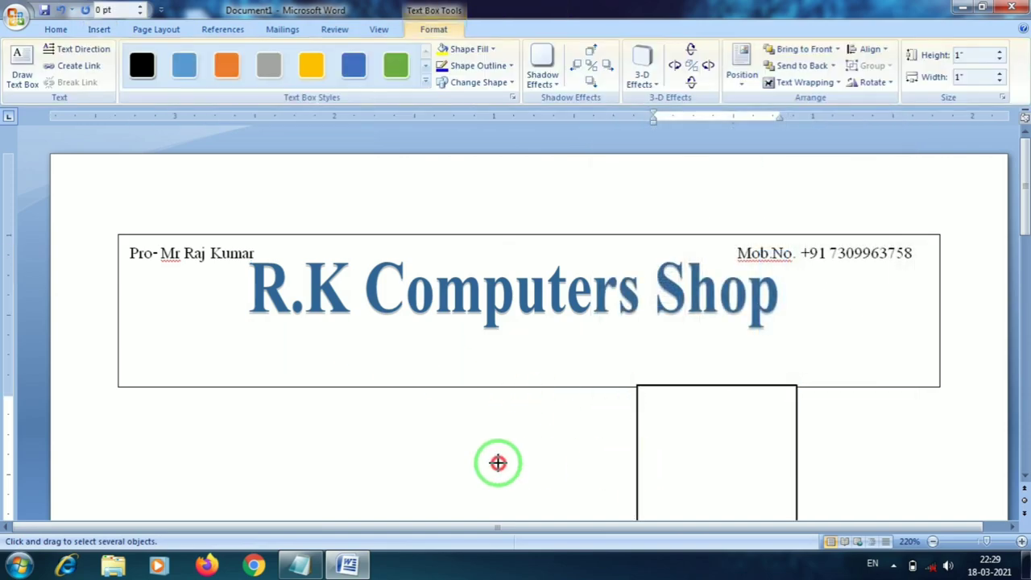
{"action": "scroll", "coordinate": [387, 419], "scroll_direction": "down", "scroll_amount": 2}
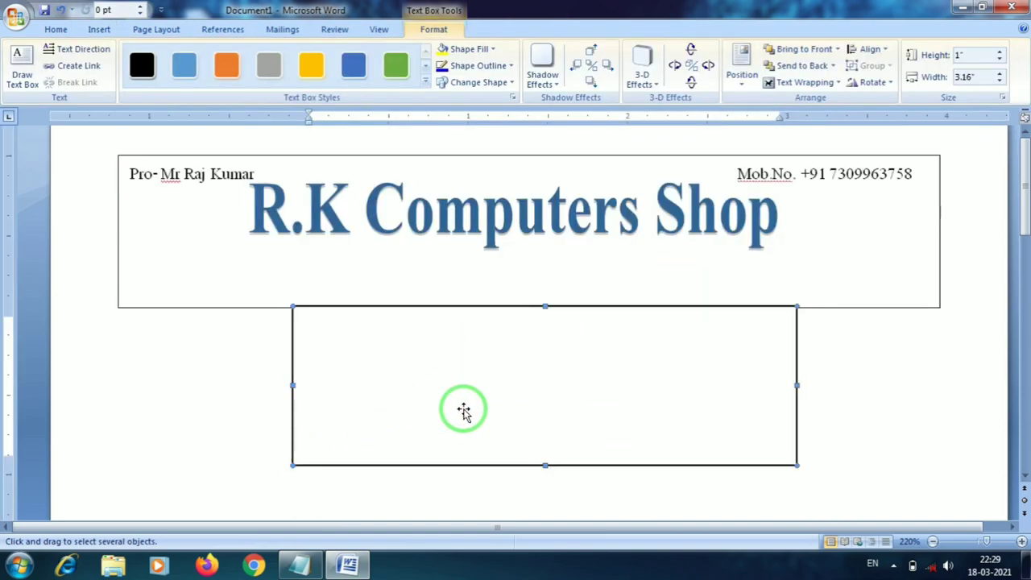
{"action": "left_click_drag", "start_coordinate": [546, 465], "coordinate": [545, 370]}
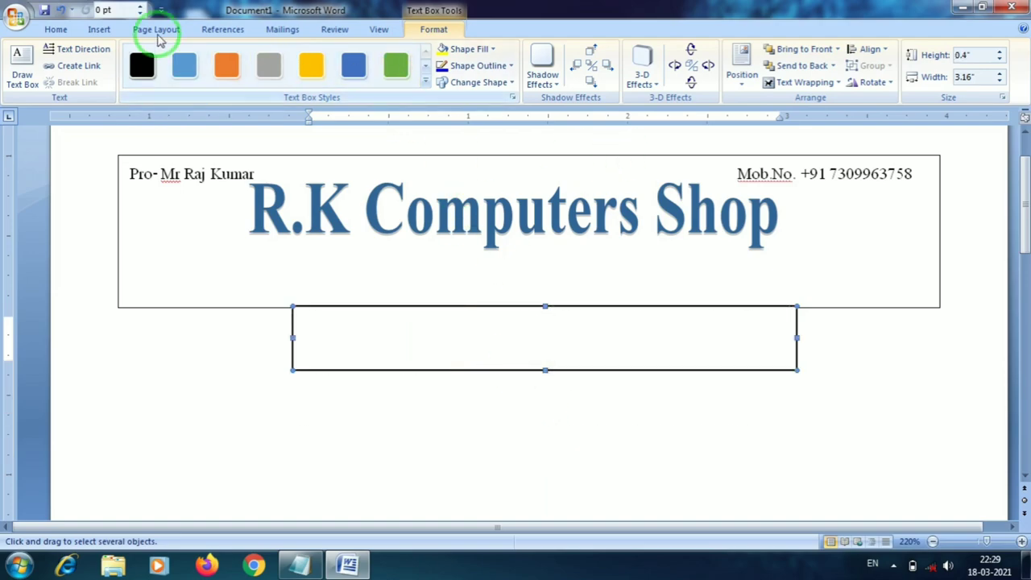
Step: Place the typing point inside the new text box for the shop's address
{"action": "left_click", "coordinate": [53, 29]}
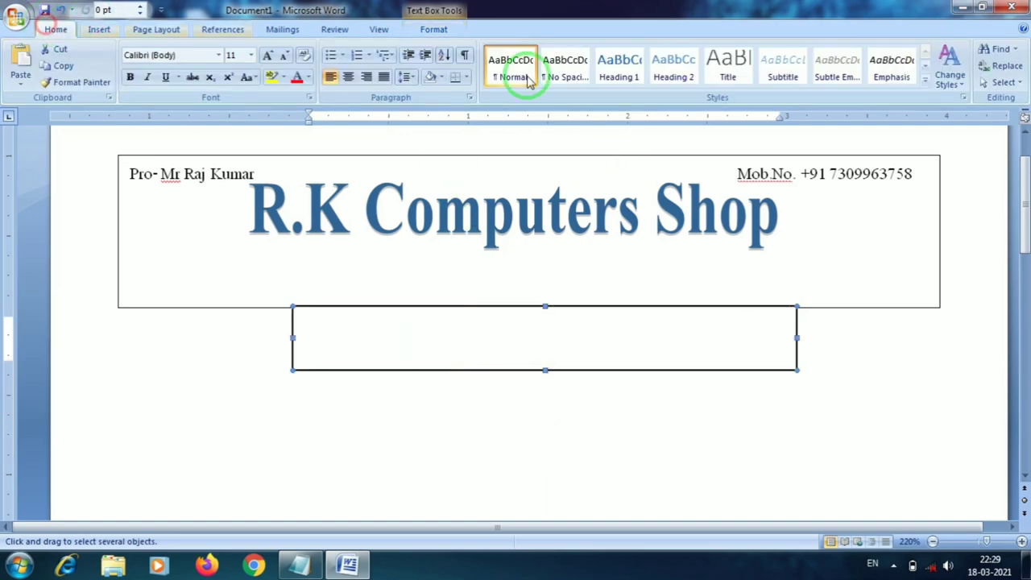
{"action": "left_click", "coordinate": [999, 83]}
{"action": "left_click", "coordinate": [961, 98]}
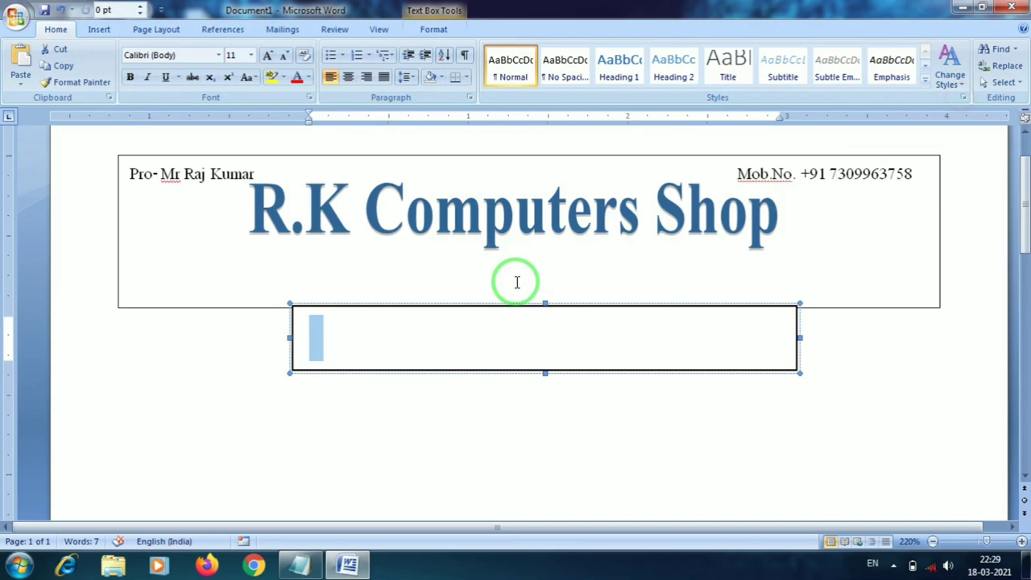
{"action": "left_click", "coordinate": [346, 330]}
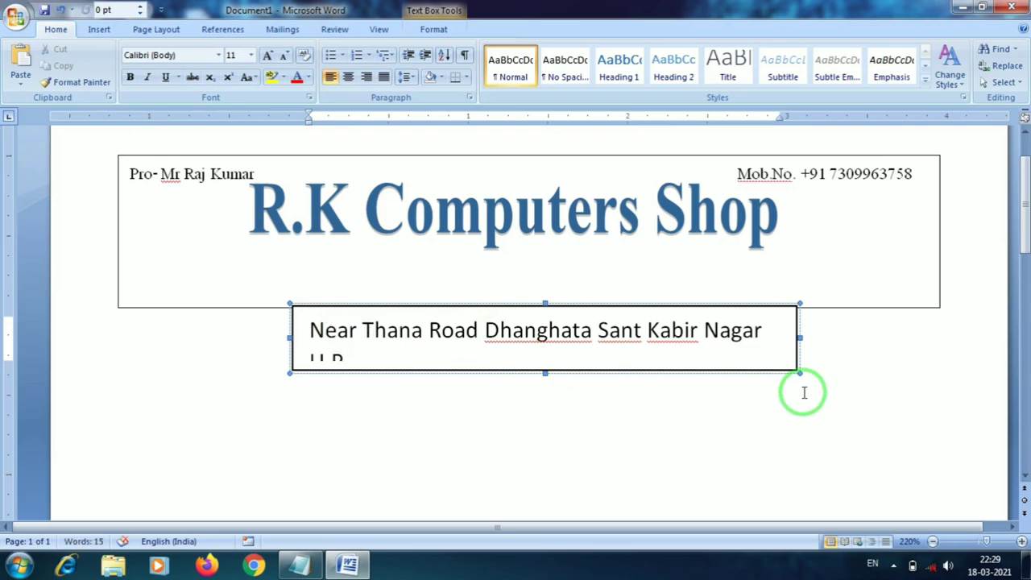
Step: Widen the address box, bold the address, and give it the header's font at 16 pt
{"action": "left_click", "coordinate": [852, 383]}
{"action": "left_click_drag", "start_coordinate": [852, 384], "coordinate": [859, 381]}
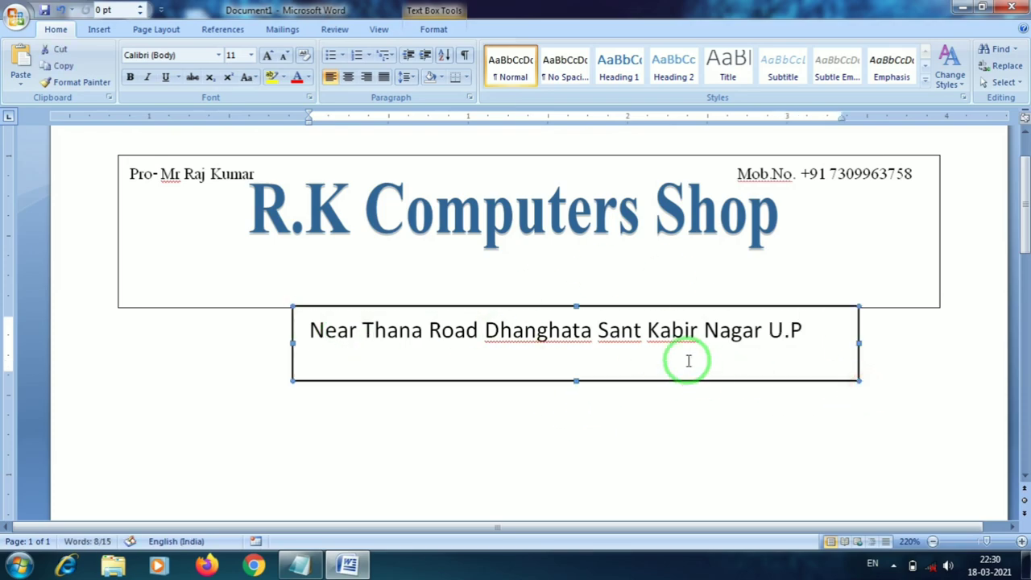
{"action": "left_click_drag", "start_coordinate": [802, 332], "coordinate": [316, 330]}
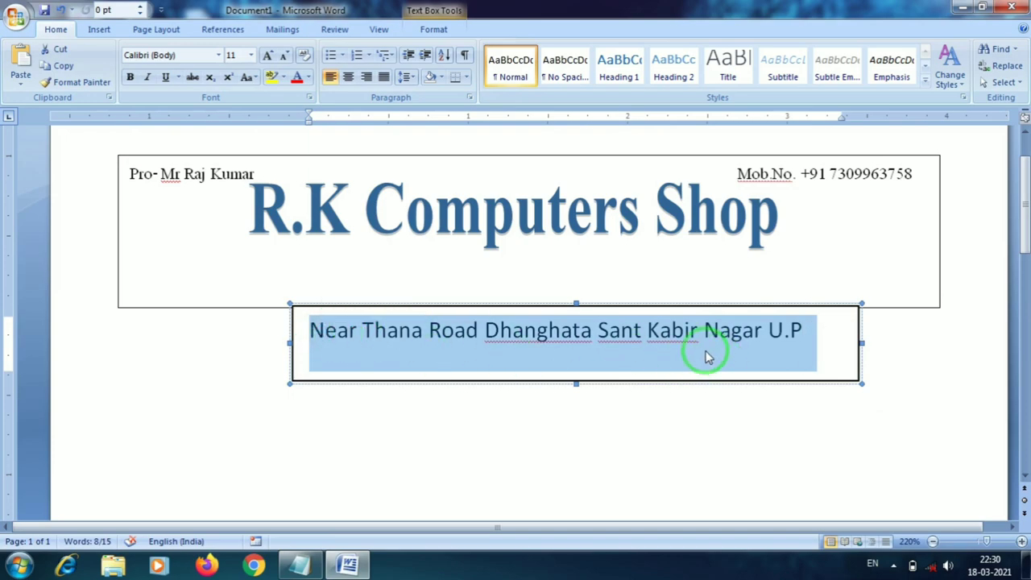
{"action": "left_click", "coordinate": [130, 76]}
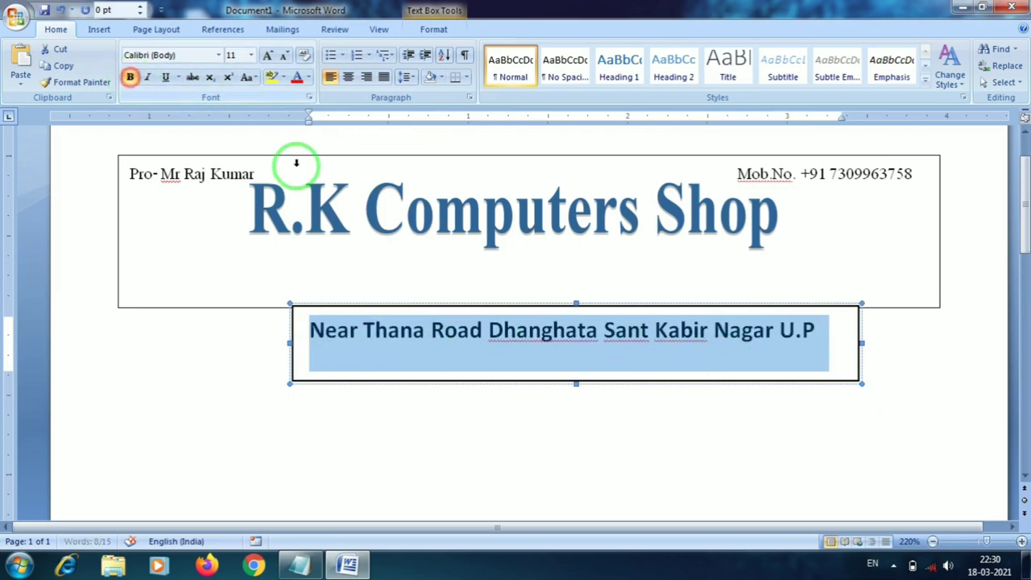
{"action": "left_click", "coordinate": [352, 348]}
{"action": "left_click", "coordinate": [196, 175]}
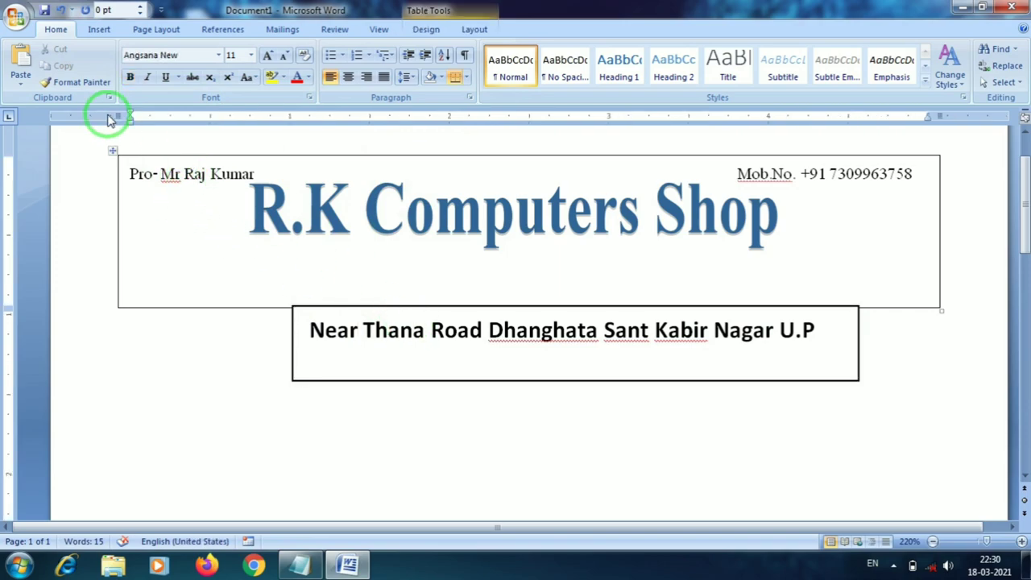
{"action": "left_click", "coordinate": [76, 82]}
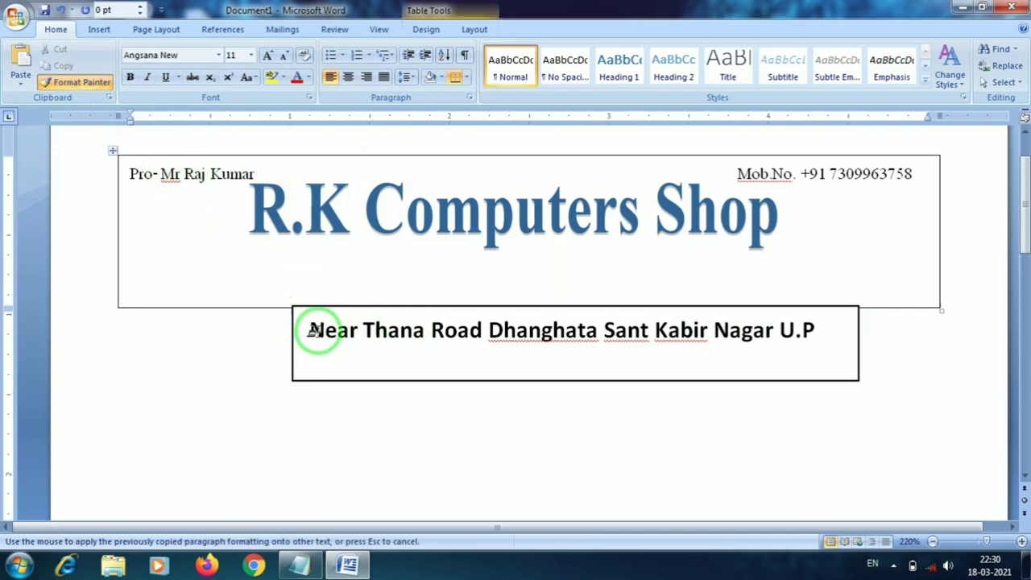
{"action": "left_click_drag", "start_coordinate": [313, 331], "coordinate": [815, 347]}
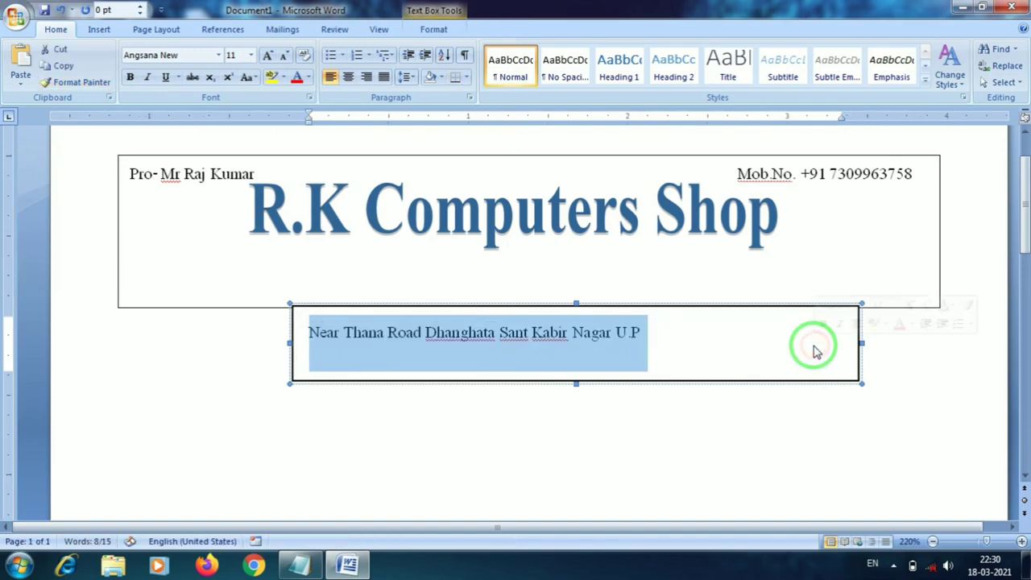
{"action": "left_click", "coordinate": [267, 53]}
{"action": "left_click", "coordinate": [267, 54]}
{"action": "left_click", "coordinate": [267, 53]}
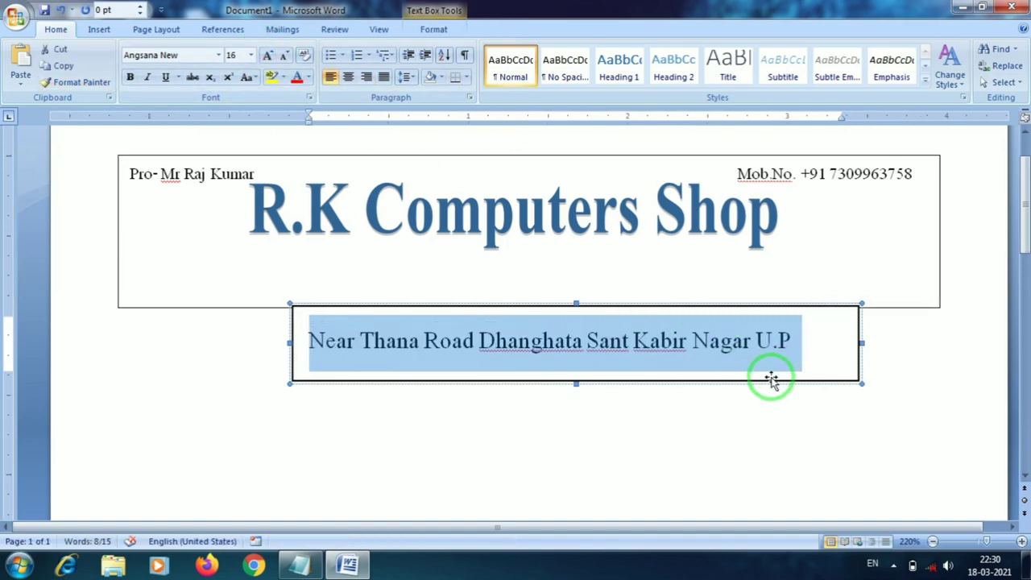
Step: Resize the address box so U.P fits and move it up into the header box
{"action": "left_click_drag", "start_coordinate": [862, 387], "coordinate": [796, 373]}
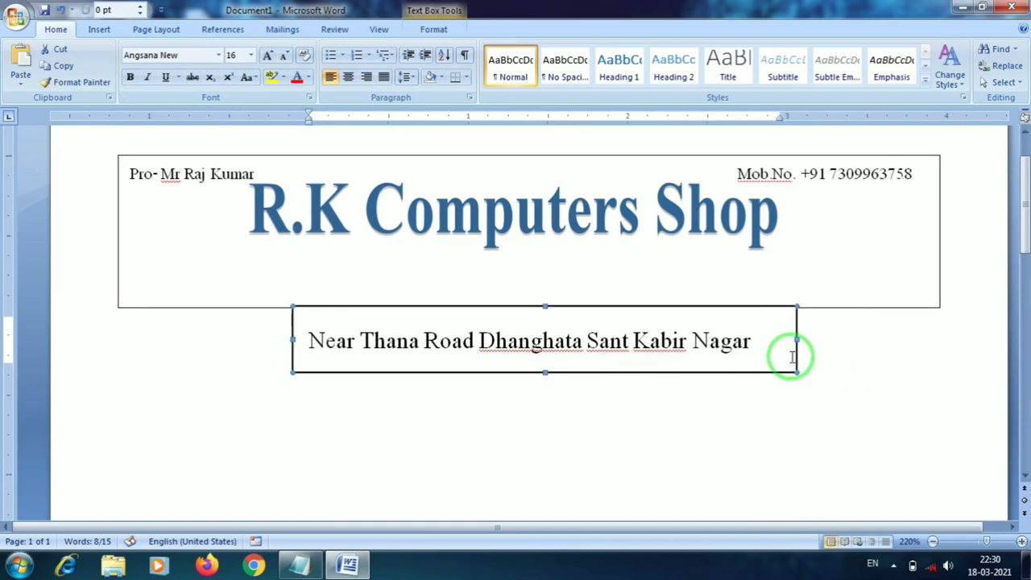
{"action": "left_click_drag", "start_coordinate": [797, 340], "coordinate": [830, 342]}
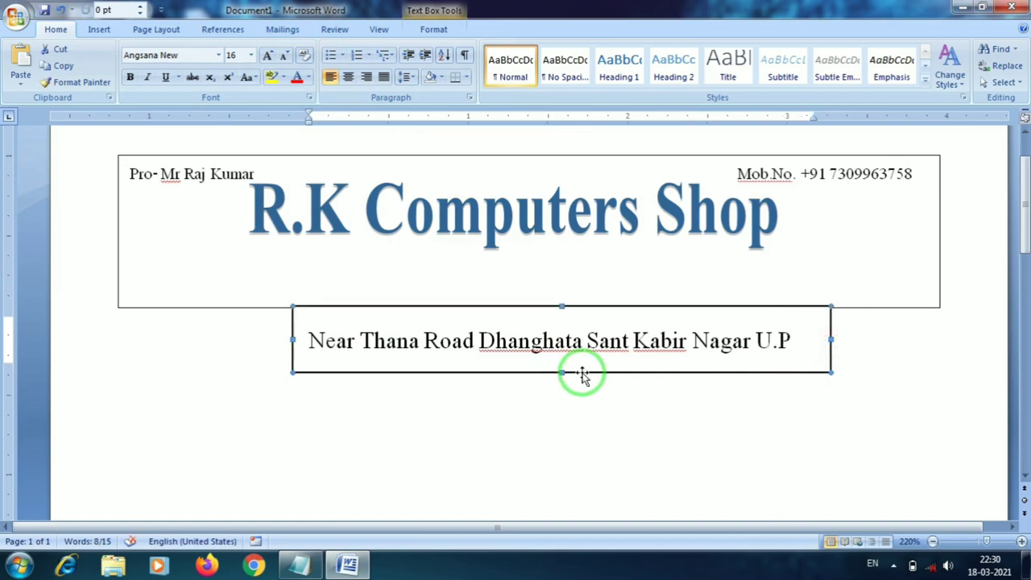
{"action": "left_click_drag", "start_coordinate": [583, 371], "coordinate": [563, 281]}
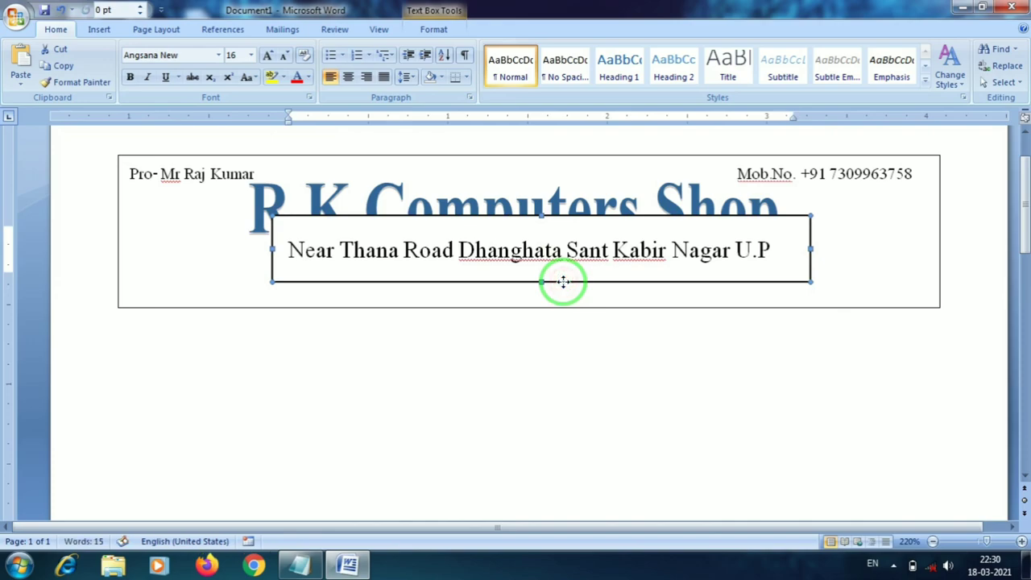
{"action": "left_click", "coordinate": [320, 251]}
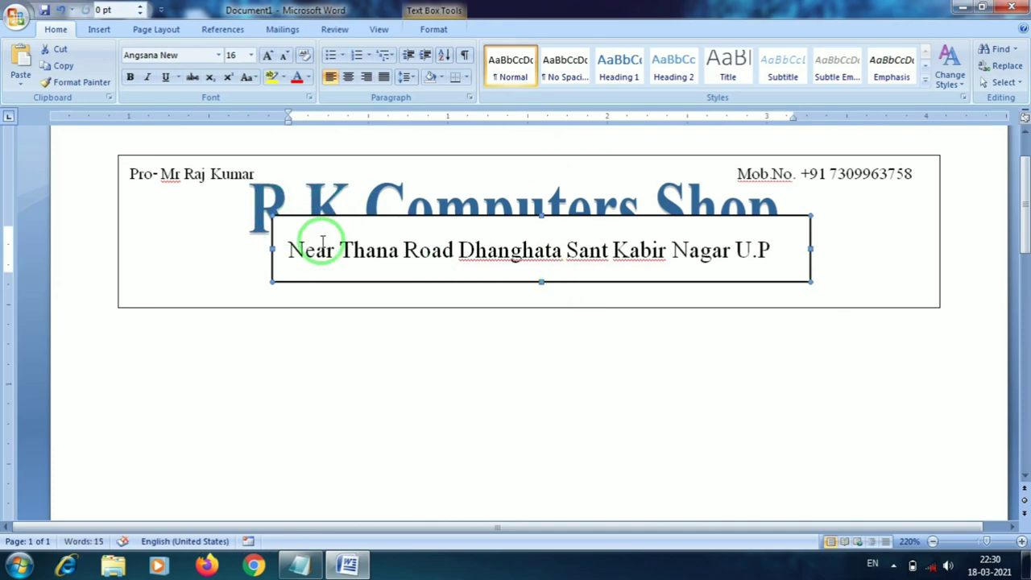
Step: Set the address text box to No Fill and No Outline
{"action": "left_click", "coordinate": [434, 29]}
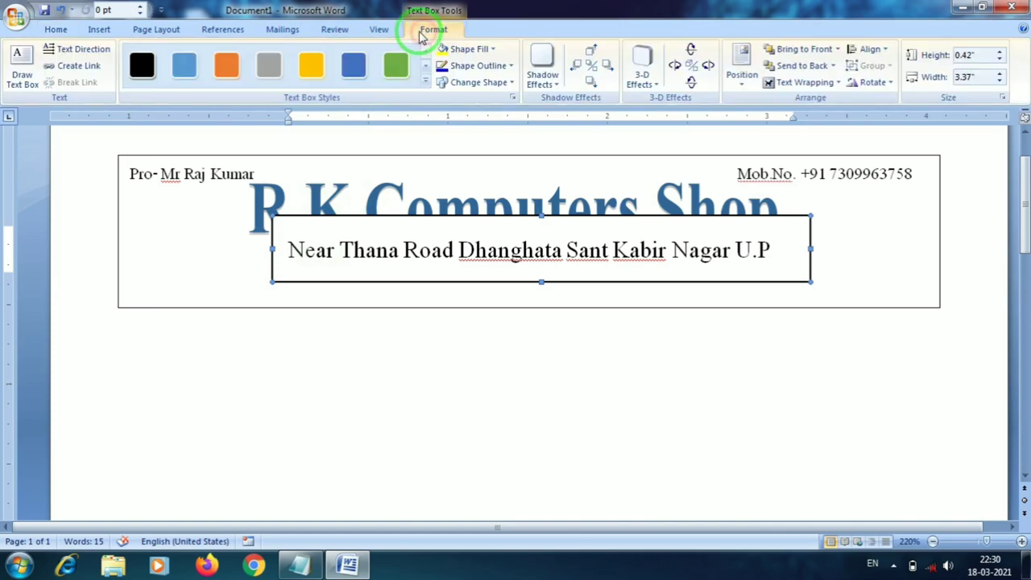
{"action": "left_click", "coordinate": [463, 49]}
{"action": "left_click", "coordinate": [443, 179]}
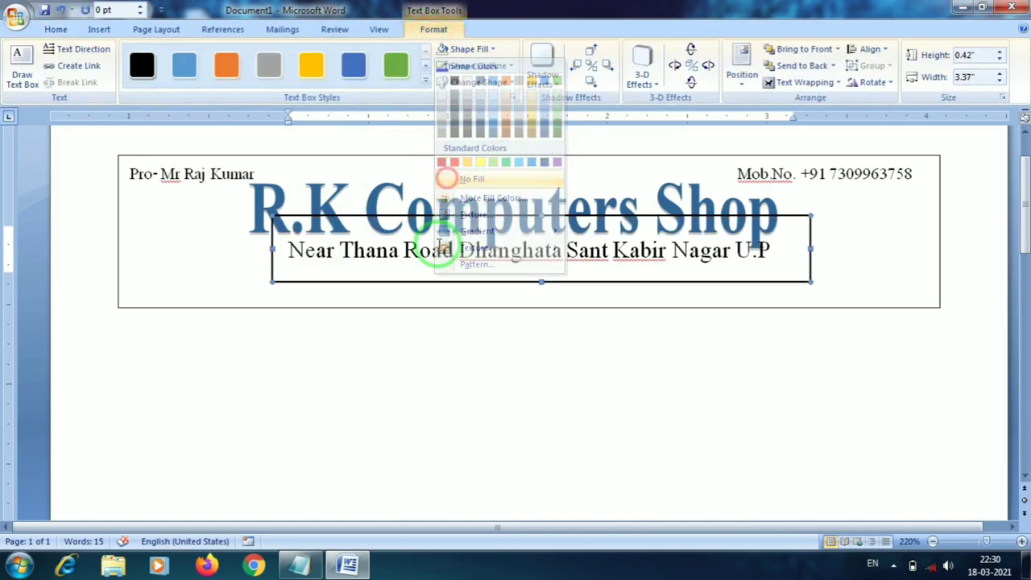
{"action": "left_click", "coordinate": [456, 68]}
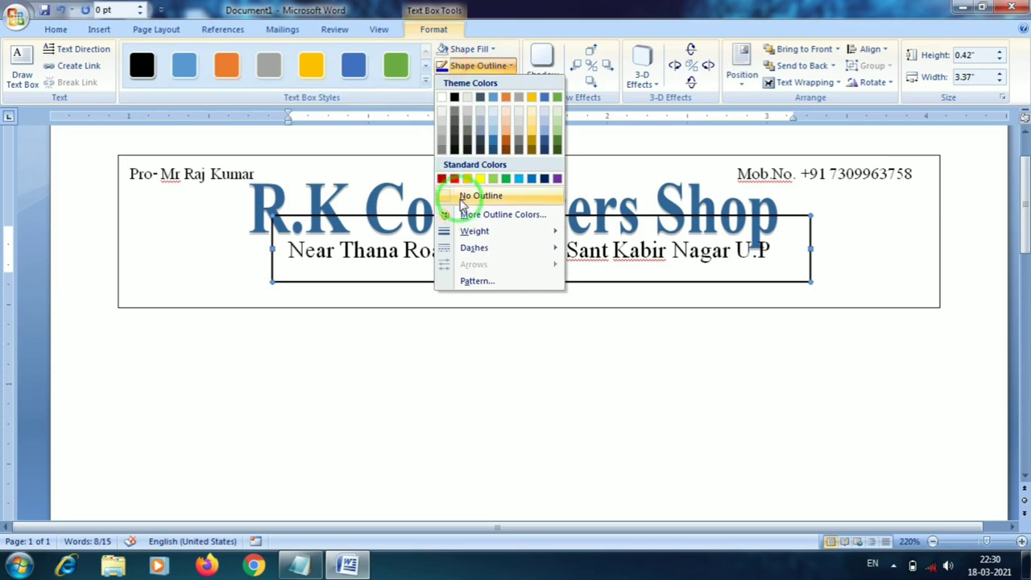
{"action": "left_click", "coordinate": [459, 194]}
Step: Nudge the address box left and down so it sits centred under the shop title
{"action": "key", "text": "Left"}
{"action": "key", "text": "Left"}
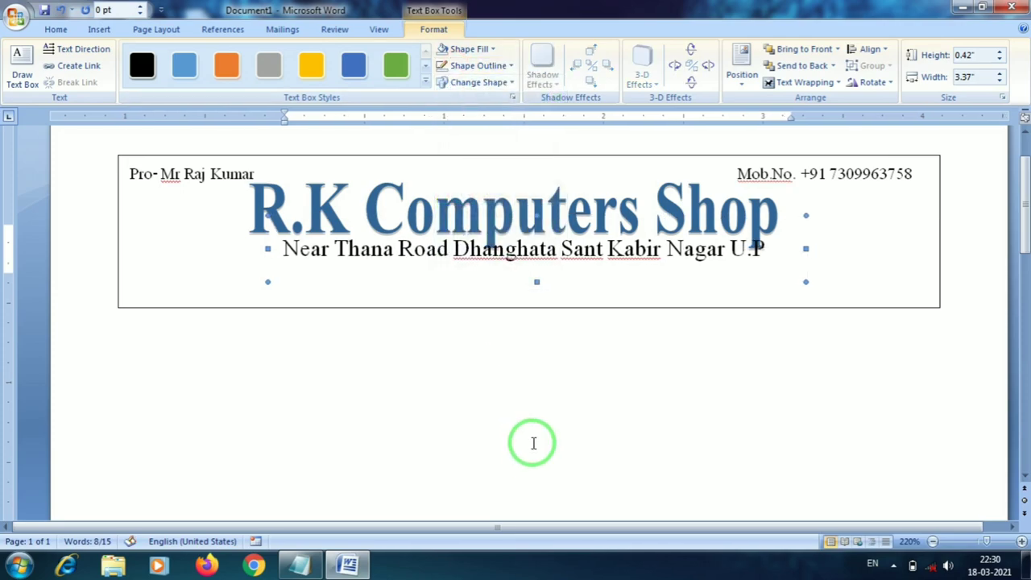
{"action": "key", "text": "Left"}
{"action": "key", "text": "Left"}
{"action": "key", "text": "Left"}
{"action": "key", "text": "Left"}
{"action": "key", "text": "Down"}
{"action": "key", "text": "Down"}
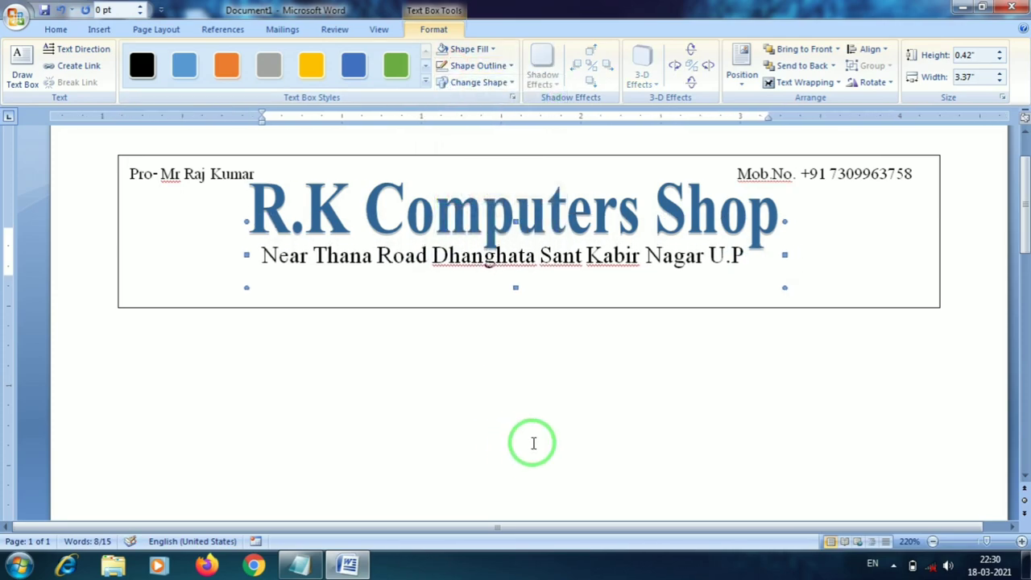
{"action": "key", "text": "Down"}
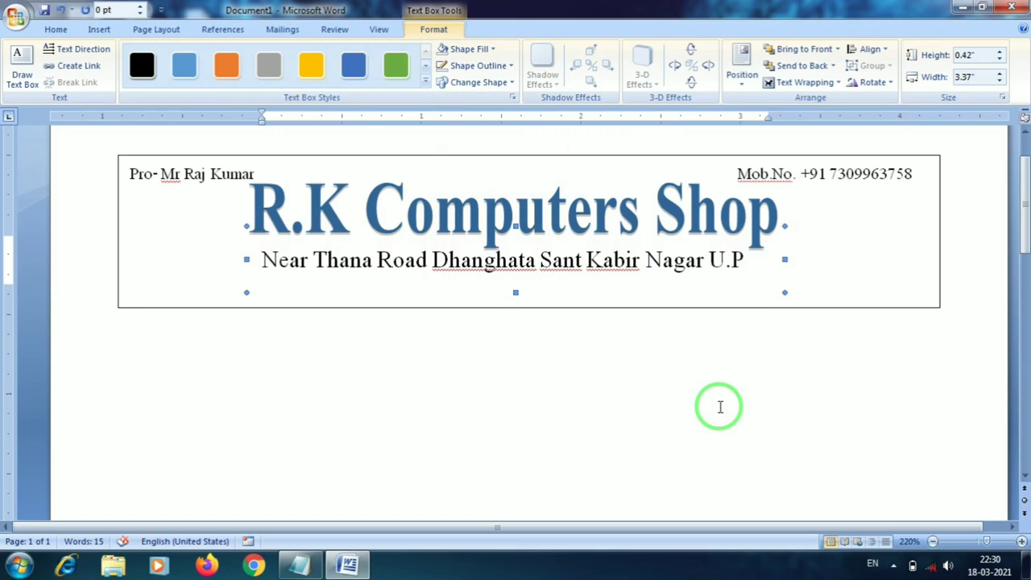
{"action": "left_click", "coordinate": [720, 409]}
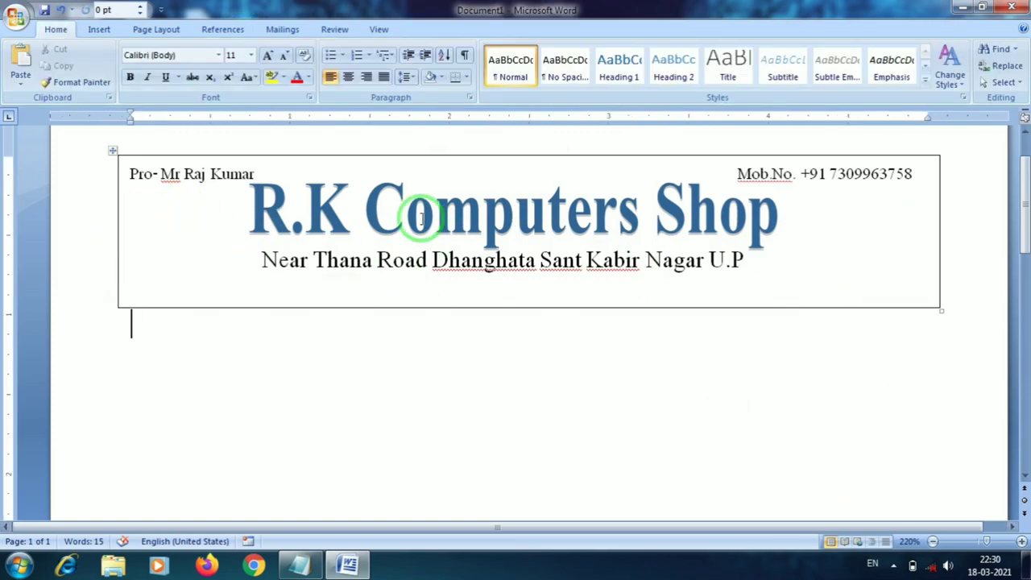
Step: Draw an oval circle at the header's right end below the mobile number and fine-tune its position
{"action": "left_click", "coordinate": [99, 29]}
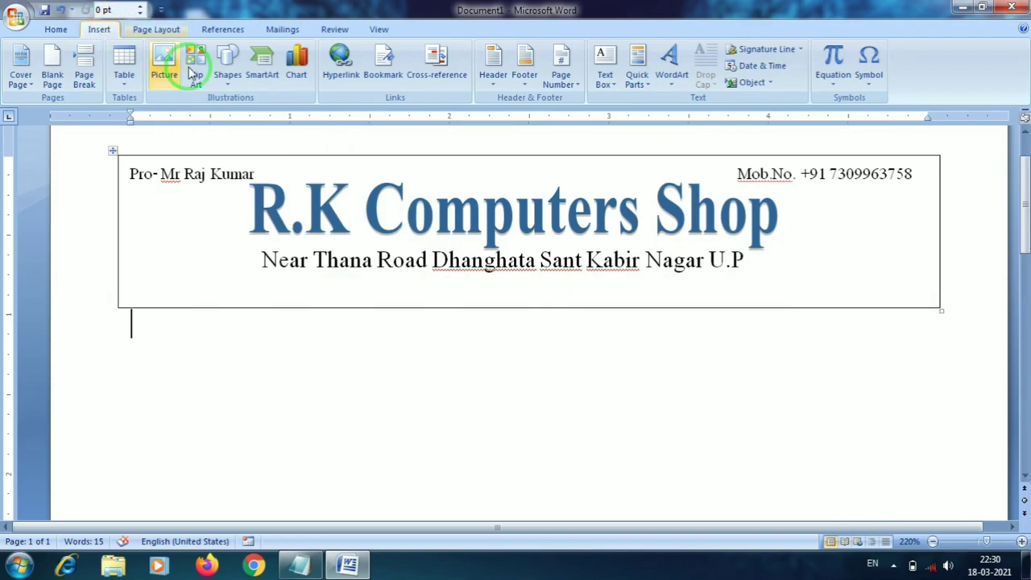
{"action": "left_click", "coordinate": [230, 61]}
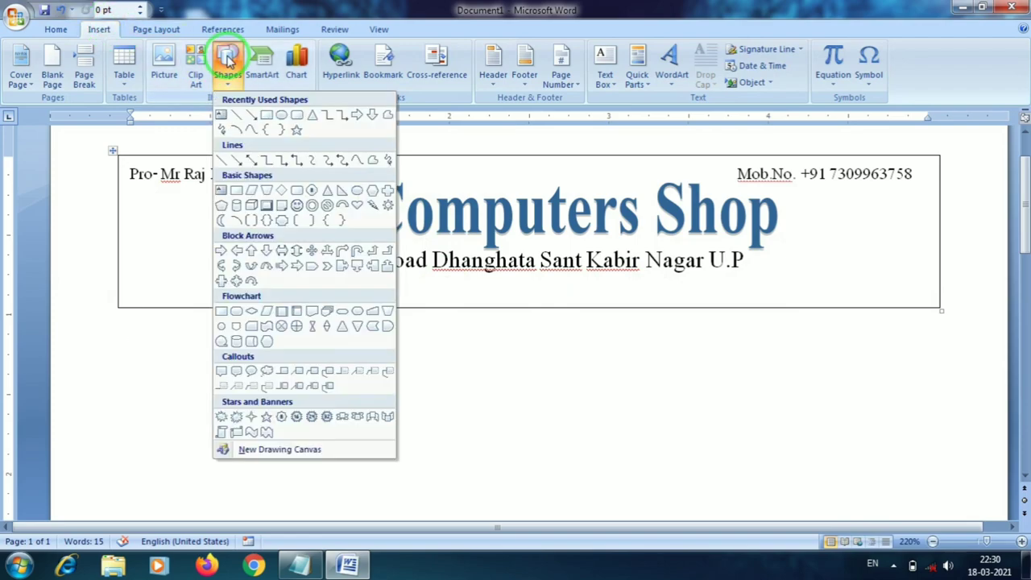
{"action": "left_click", "coordinate": [277, 119]}
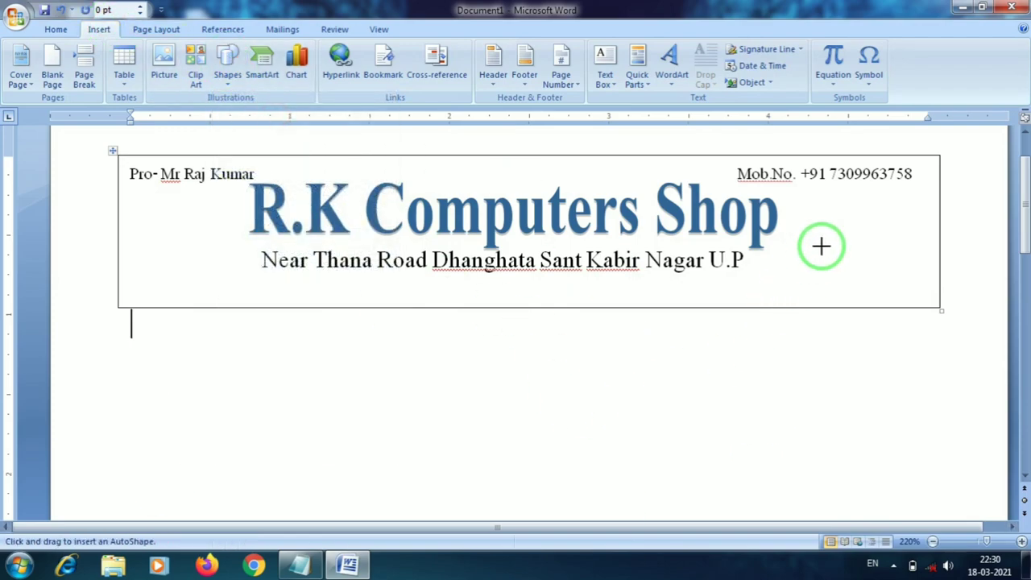
{"action": "left_click_drag", "start_coordinate": [801, 207], "coordinate": [896, 268]}
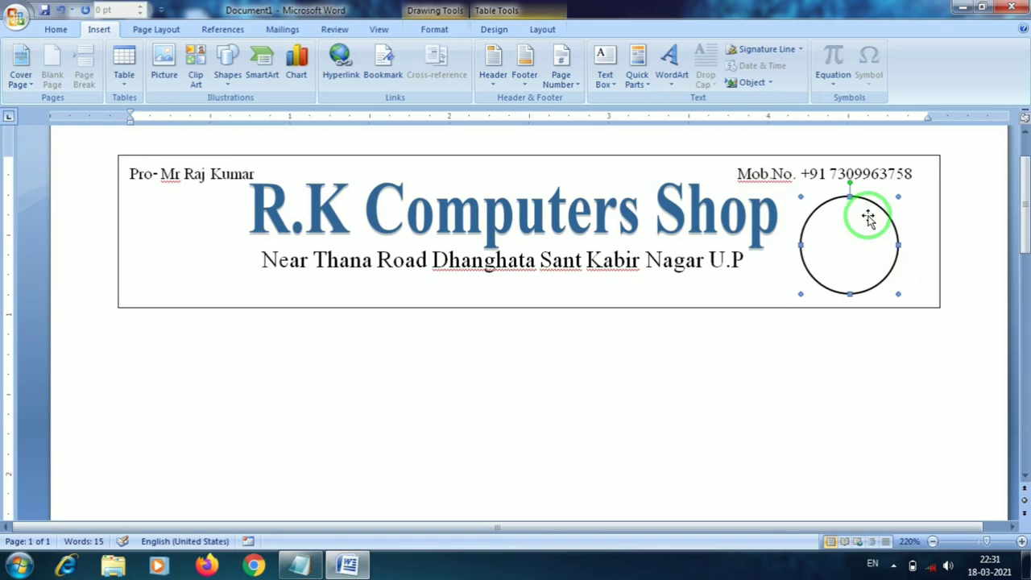
{"action": "left_click_drag", "start_coordinate": [867, 217], "coordinate": [871, 205]}
{"action": "left_click_drag", "start_coordinate": [876, 298], "coordinate": [878, 297]}
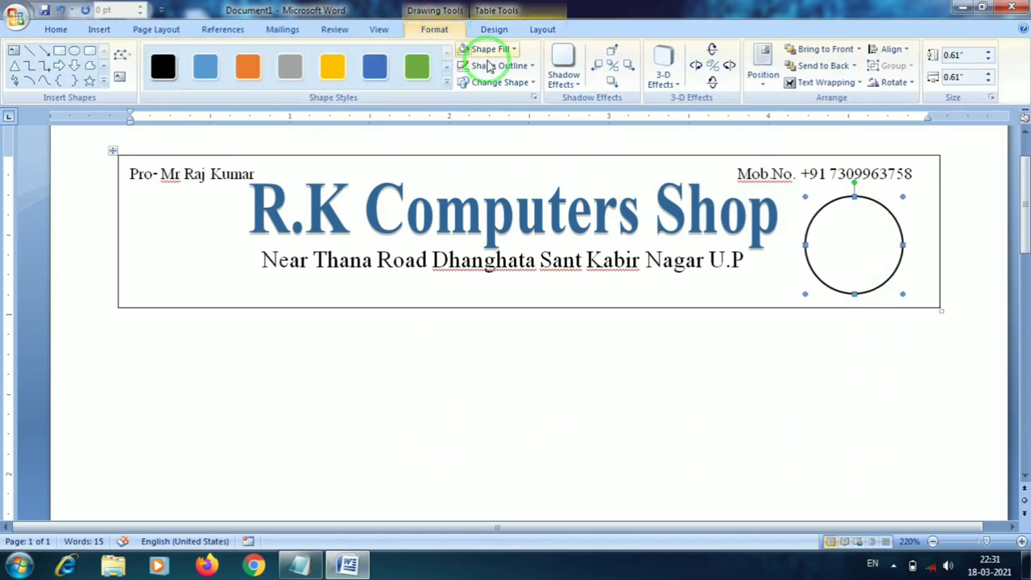
{"action": "left_click", "coordinate": [490, 47]}
Step: Choose a picture fill for the circle and browse Local Disk (E:) for the image folder
{"action": "left_click", "coordinate": [487, 216]}
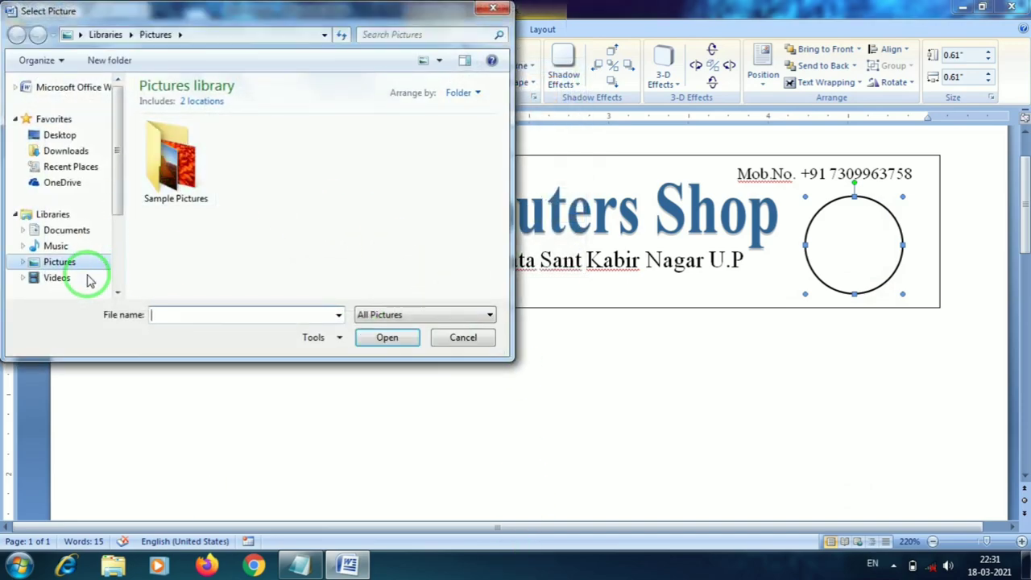
{"action": "left_click", "coordinate": [117, 245]}
{"action": "left_click", "coordinate": [85, 242]}
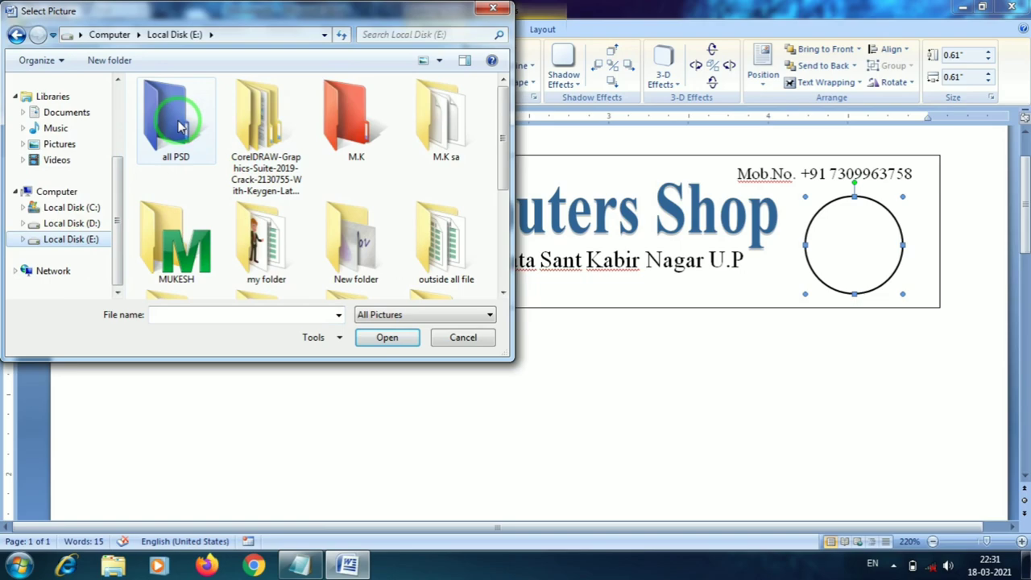
{"action": "double_click", "coordinate": [190, 115]}
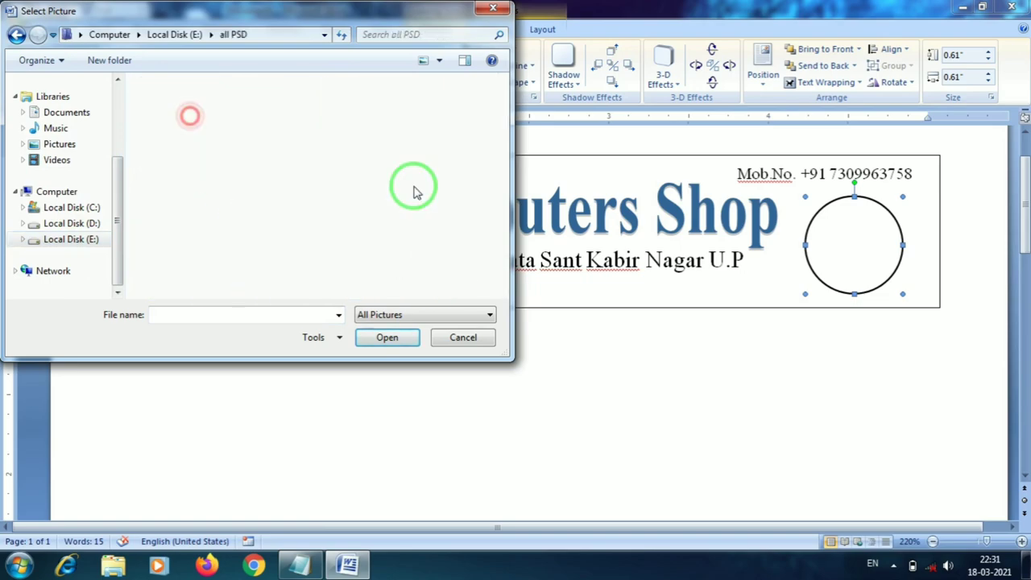
{"action": "scroll", "coordinate": [429, 238], "scroll_direction": "down", "scroll_amount": 1}
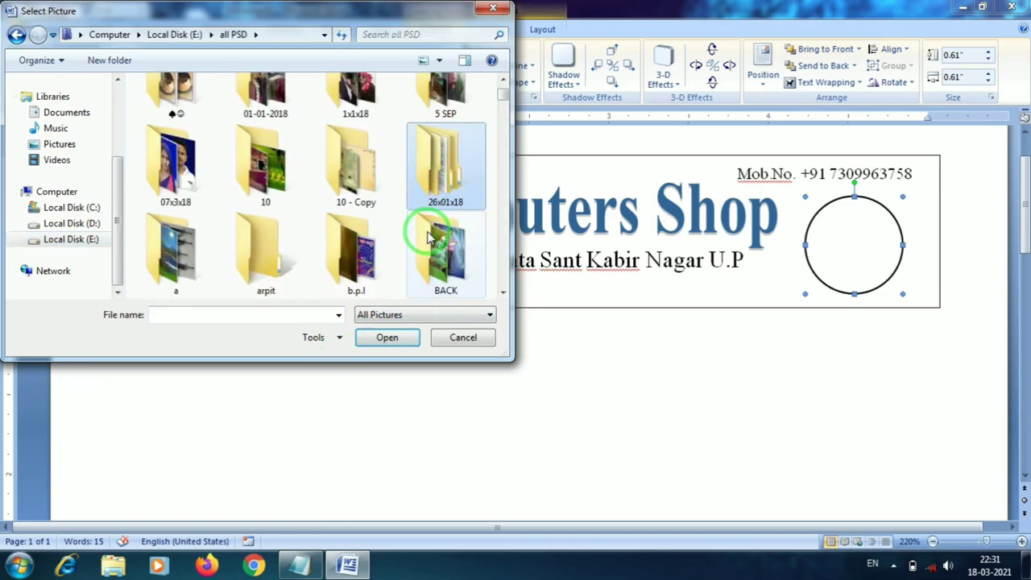
{"action": "scroll", "coordinate": [429, 238], "scroll_direction": "down", "scroll_amount": 1}
{"action": "scroll", "coordinate": [426, 233], "scroll_direction": "down", "scroll_amount": 1}
{"action": "scroll", "coordinate": [427, 232], "scroll_direction": "down", "scroll_amount": 1}
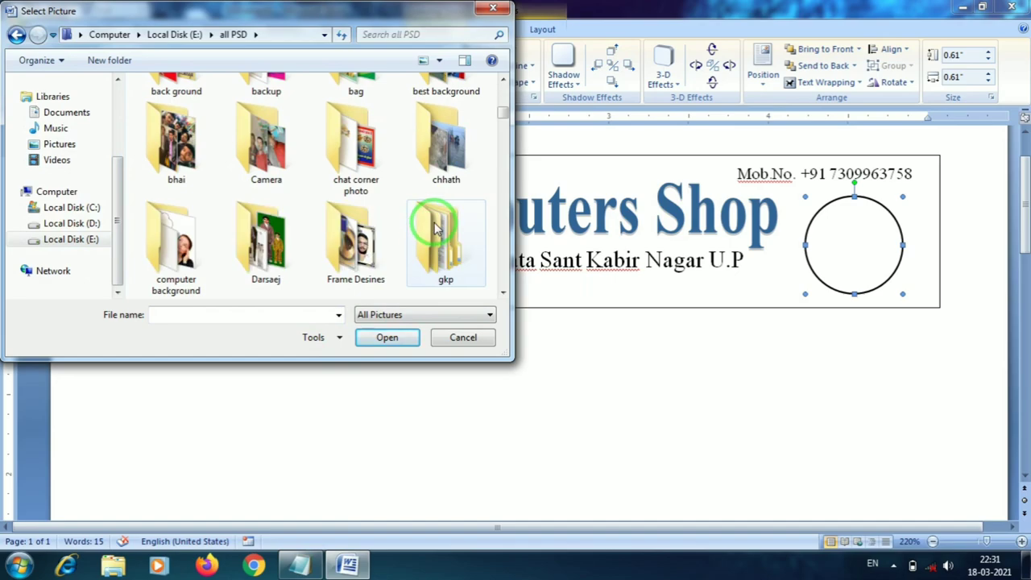
{"action": "scroll", "coordinate": [435, 229], "scroll_direction": "down", "scroll_amount": 1}
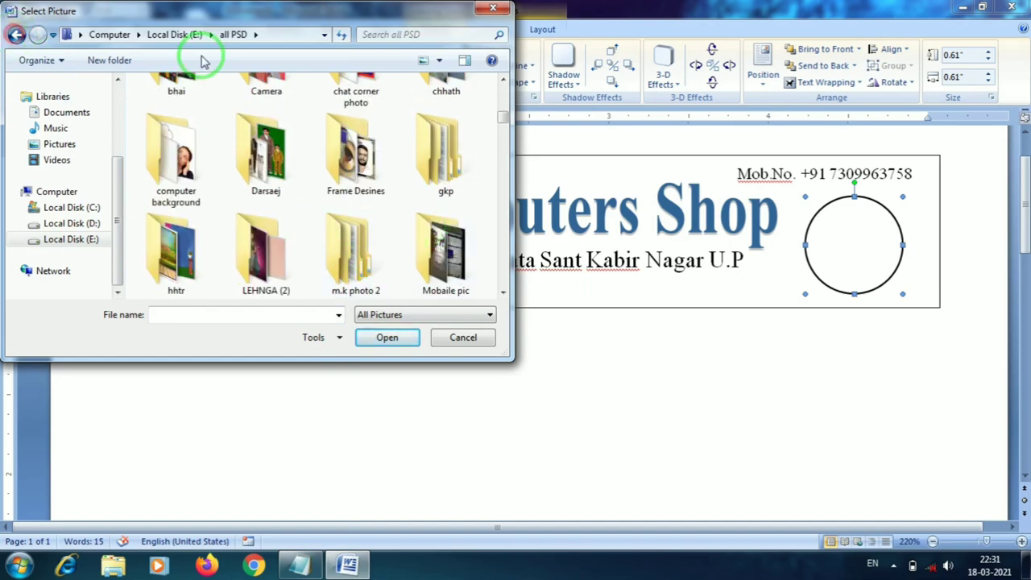
{"action": "key", "text": "alt+Left"}
{"action": "scroll", "coordinate": [425, 246], "scroll_direction": "down", "scroll_amount": 1}
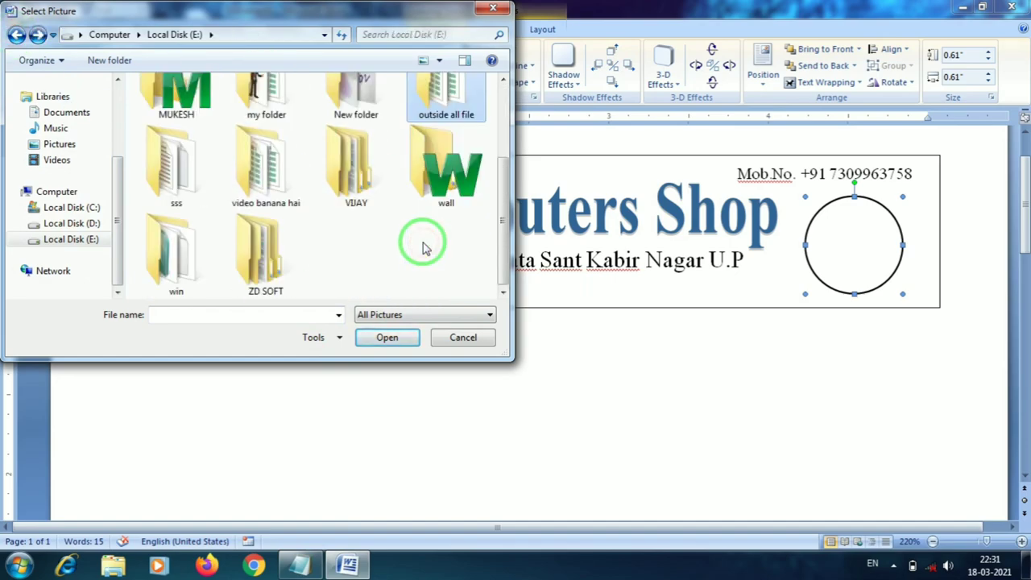
Step: Navigate into E:\wall\computer chart, after briefly checking the COMPUTER folder
{"action": "double_click", "coordinate": [448, 185]}
{"action": "left_click", "coordinate": [288, 201]}
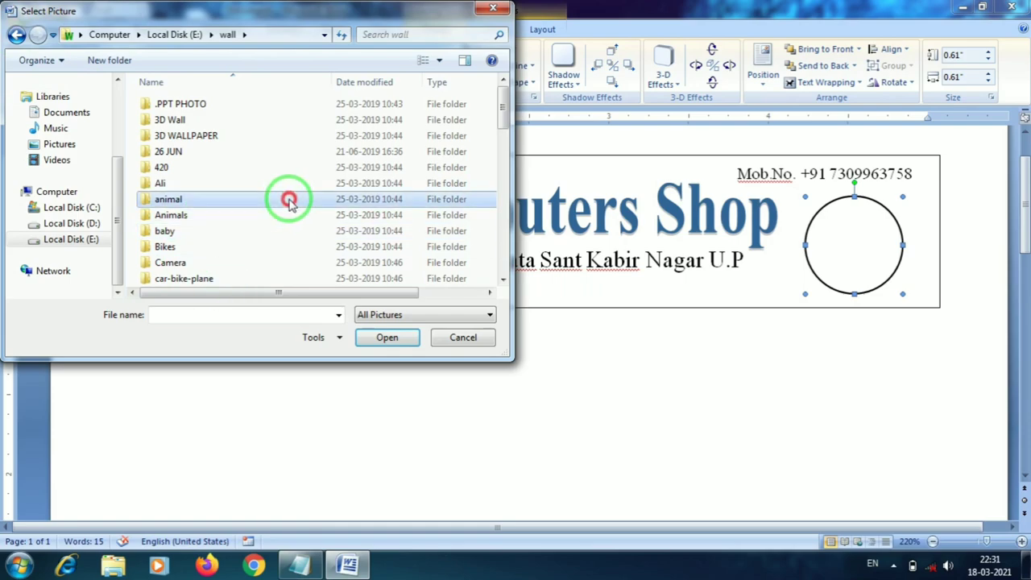
{"action": "key", "text": "c"}
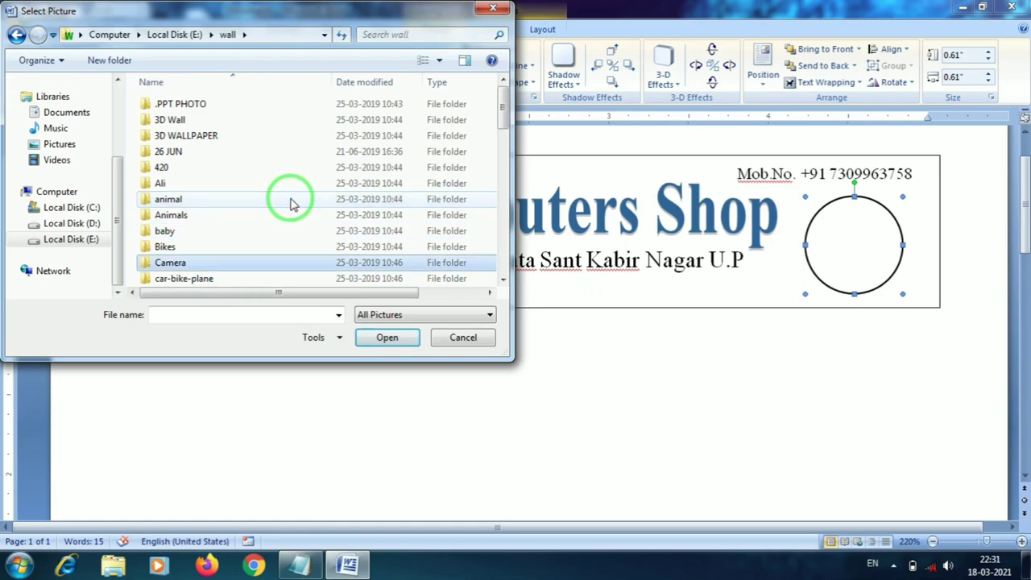
{"action": "scroll", "coordinate": [291, 204], "scroll_direction": "down", "scroll_amount": 4}
{"action": "left_click", "coordinate": [207, 147]}
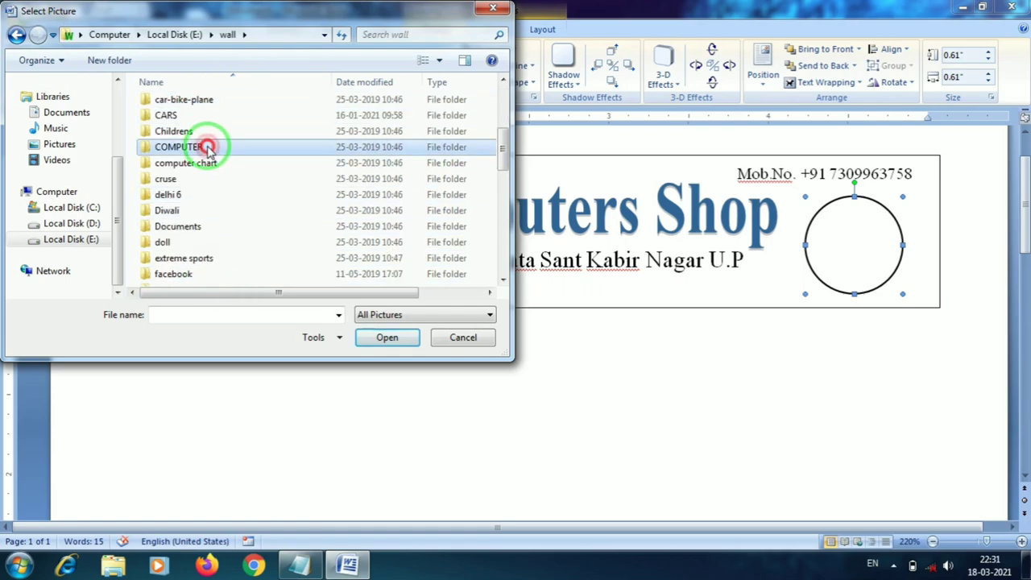
{"action": "double_click", "coordinate": [208, 147]}
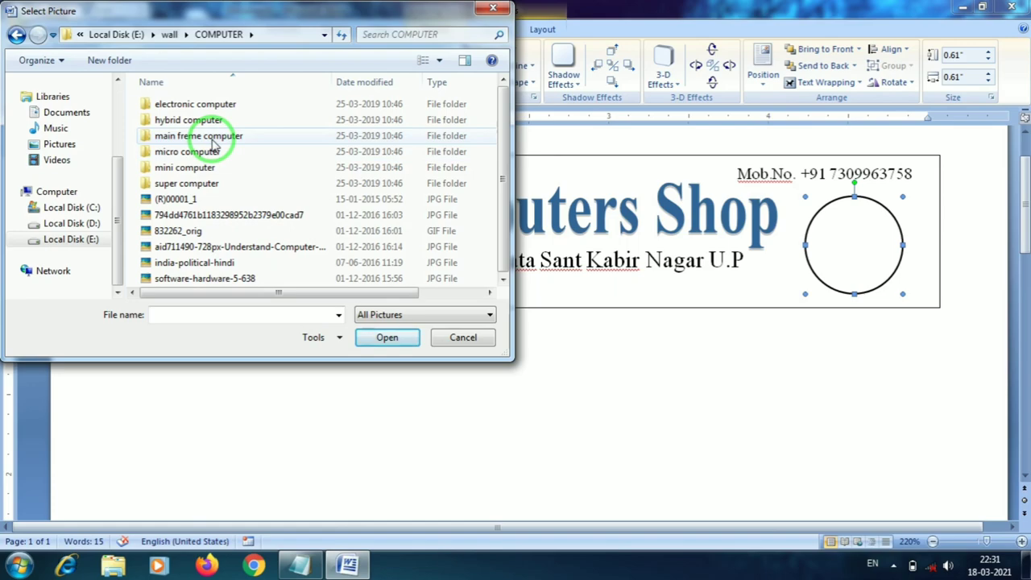
{"action": "key", "text": "BackSpace"}
{"action": "scroll", "coordinate": [202, 202], "scroll_direction": "down", "scroll_amount": 2}
{"action": "left_click", "coordinate": [202, 199]}
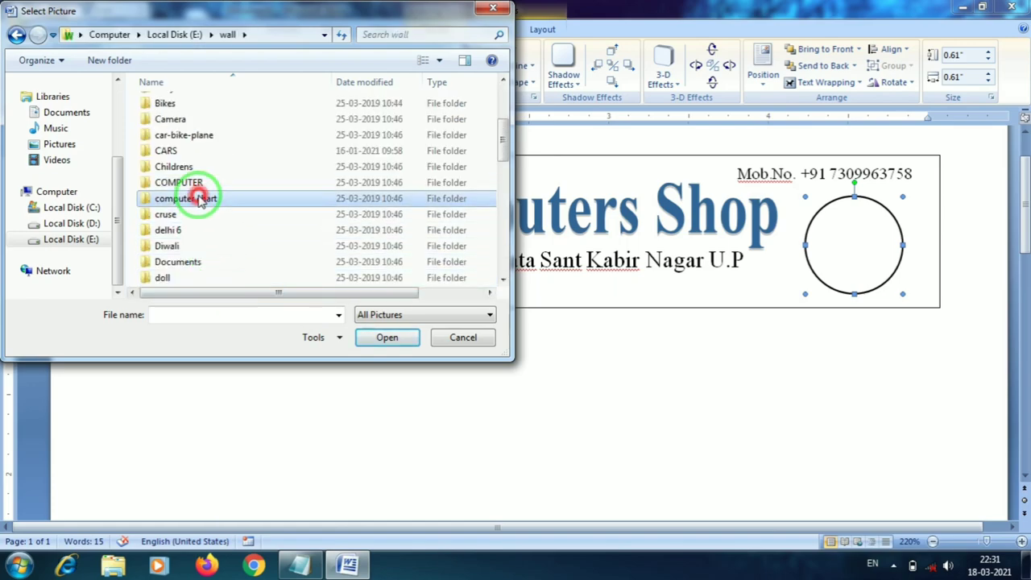
{"action": "double_click", "coordinate": [202, 200]}
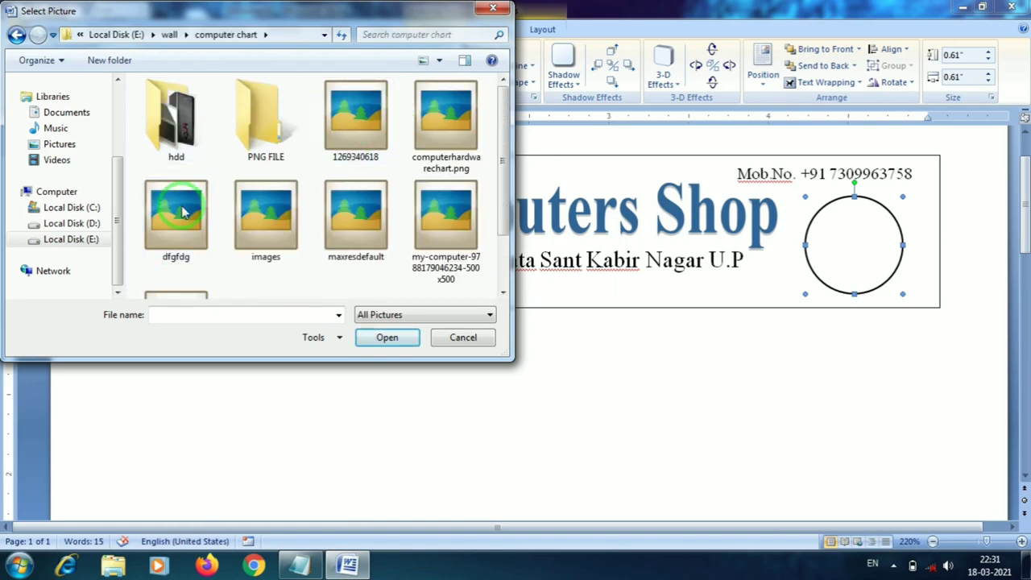
Step: Insert computer_pc_PNG17493 from the PNG FILE folder as the circle's fill
{"action": "left_click", "coordinate": [254, 125]}
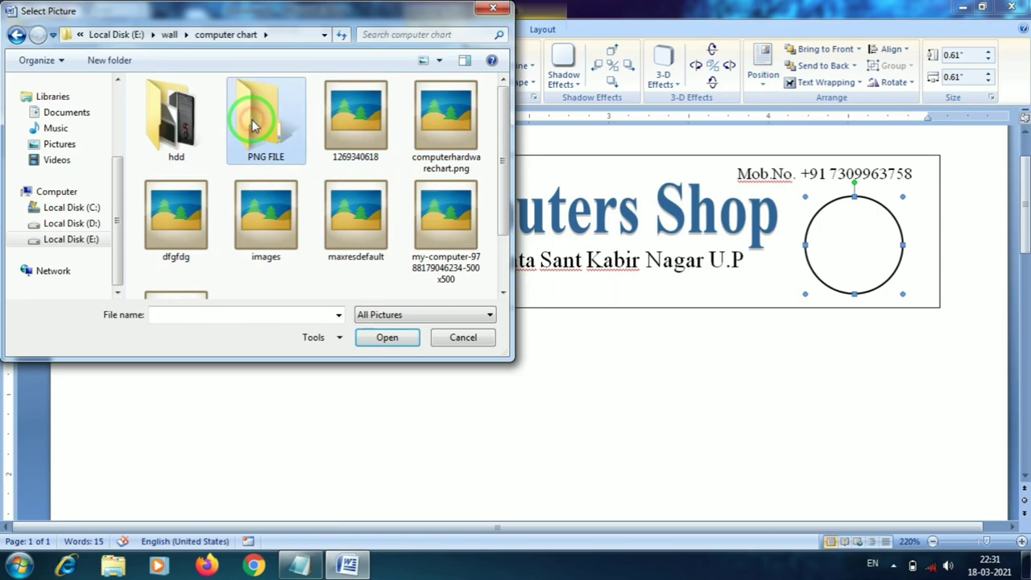
{"action": "double_click", "coordinate": [254, 125]}
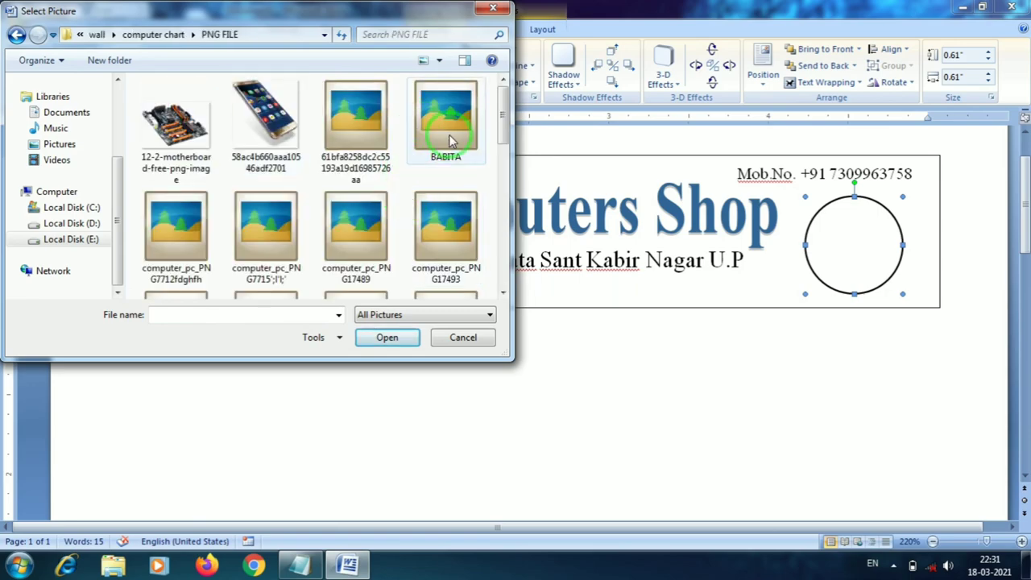
{"action": "left_click", "coordinate": [459, 221]}
{"action": "left_click", "coordinate": [385, 337]}
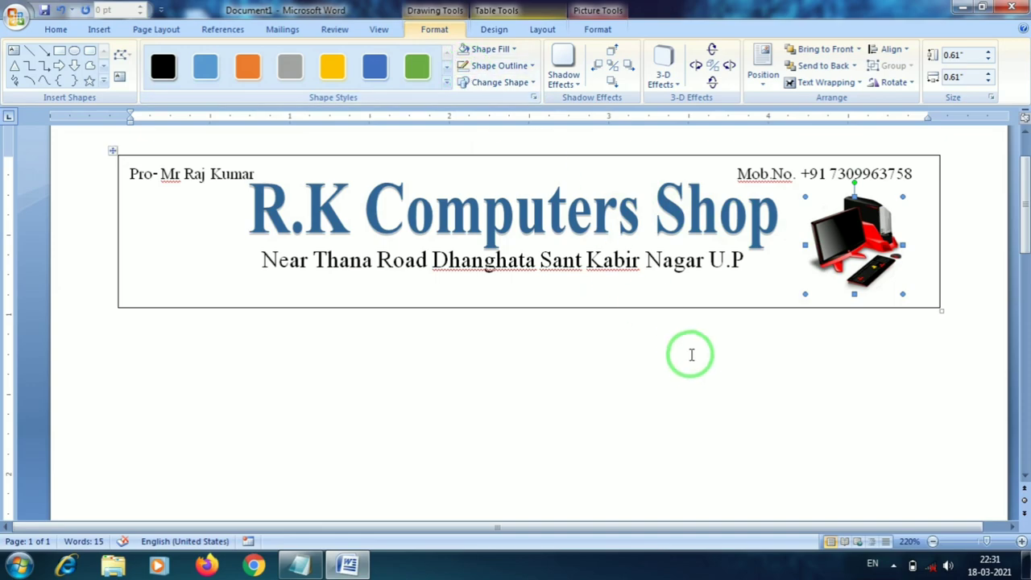
{"action": "left_click", "coordinate": [688, 389]}
{"action": "left_click", "coordinate": [861, 249]}
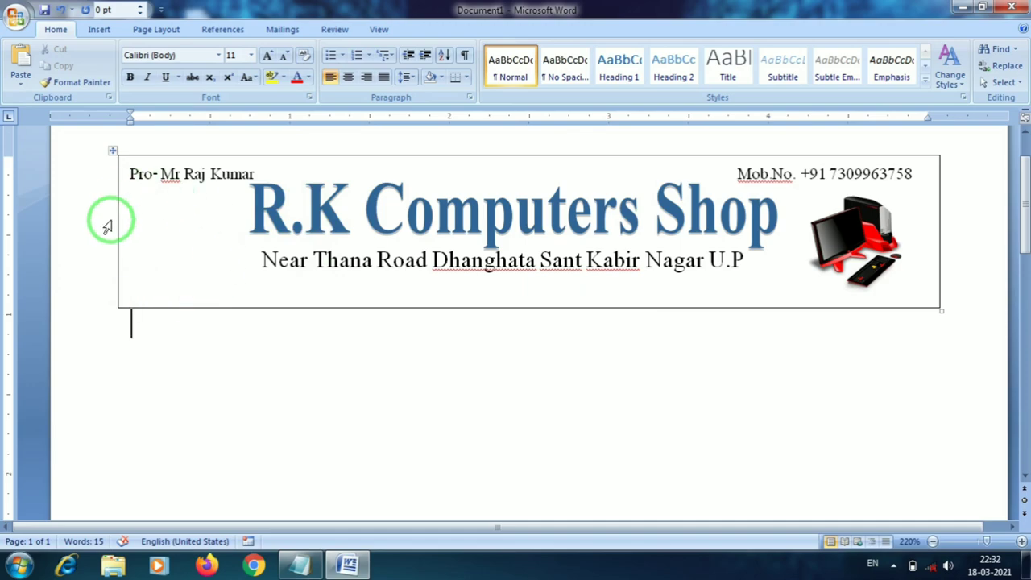
{"action": "left_click", "coordinate": [854, 242]}
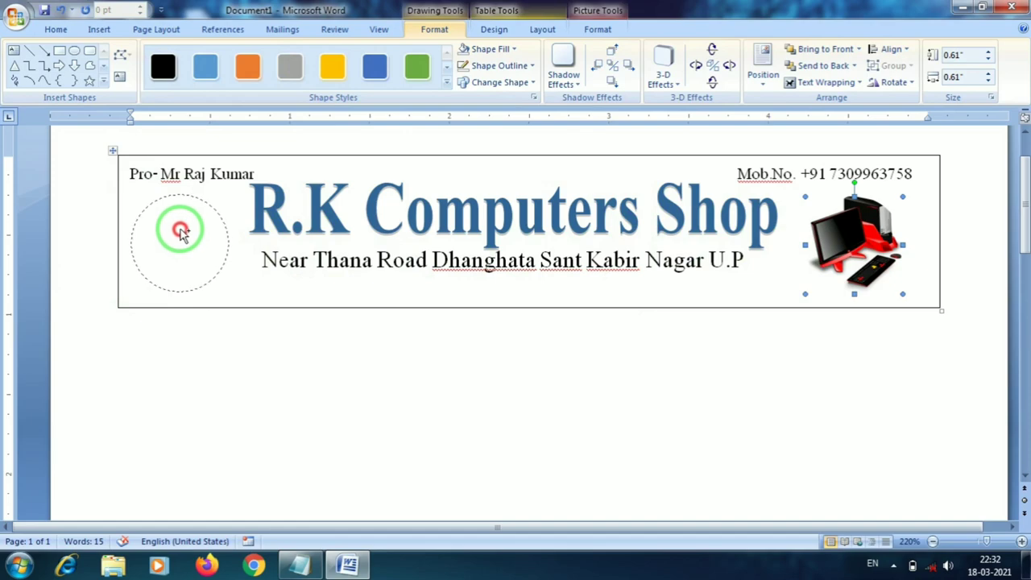
Step: Copy the picture circle to the header's left and fill it with the Desktop image rfdrf
{"action": "left_click_drag", "start_coordinate": [182, 232], "coordinate": [180, 232]}
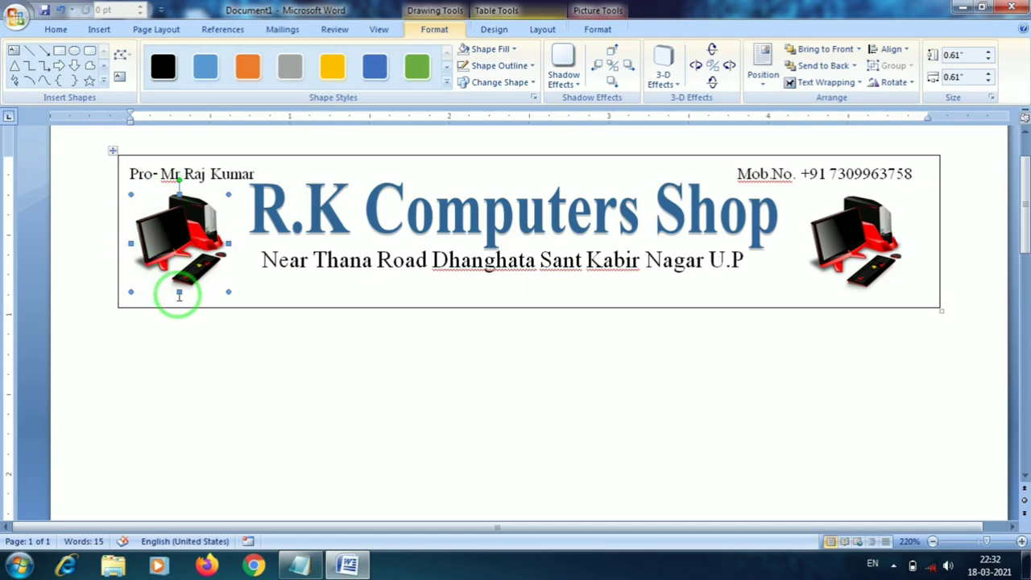
{"action": "left_click", "coordinate": [494, 55]}
{"action": "left_click", "coordinate": [500, 218]}
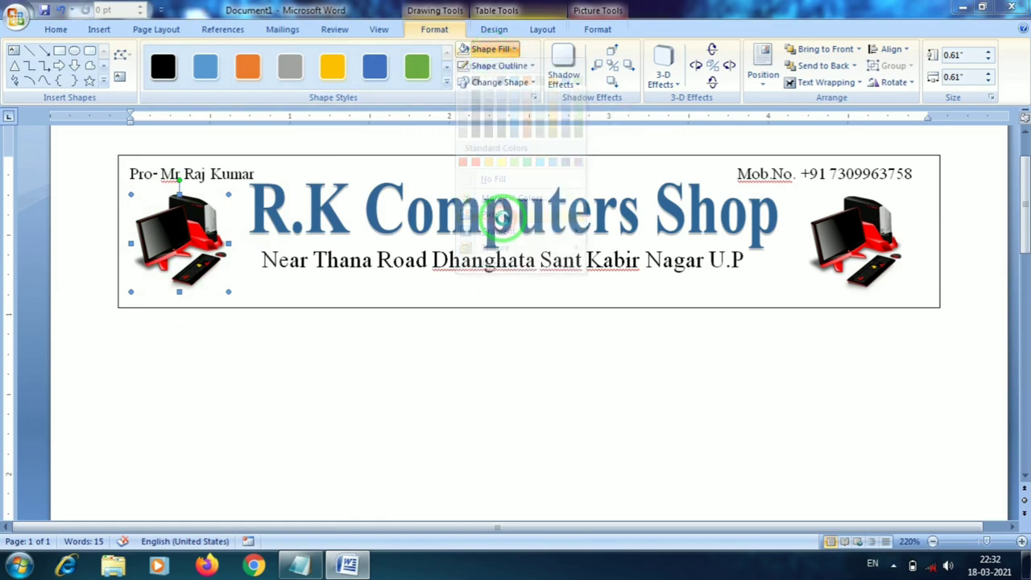
{"action": "left_click", "coordinate": [79, 35]}
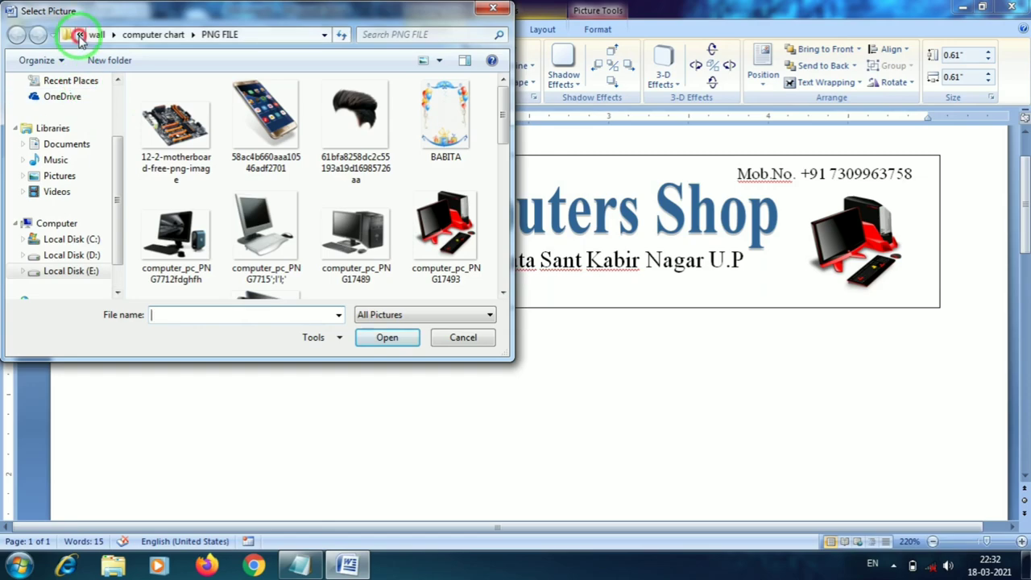
{"action": "left_click", "coordinate": [88, 87]}
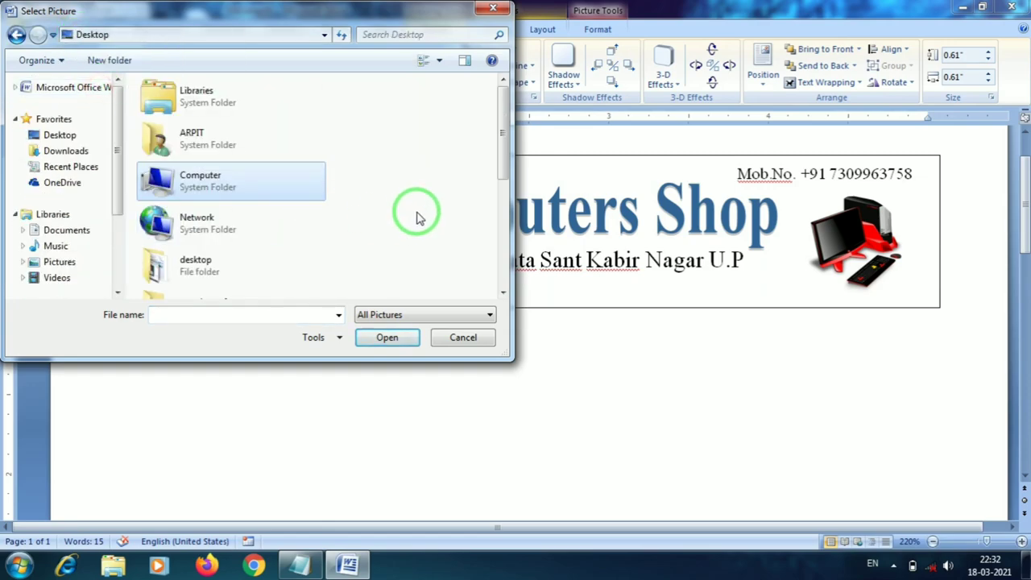
{"action": "scroll", "coordinate": [387, 195], "scroll_direction": "down", "scroll_amount": 5}
{"action": "left_click", "coordinate": [202, 269]}
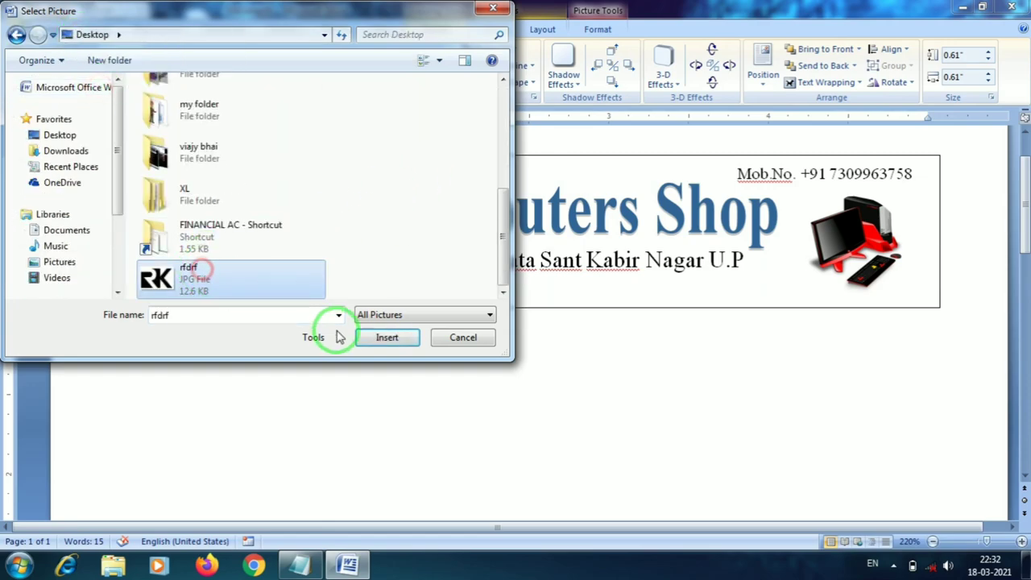
{"action": "left_click", "coordinate": [364, 339]}
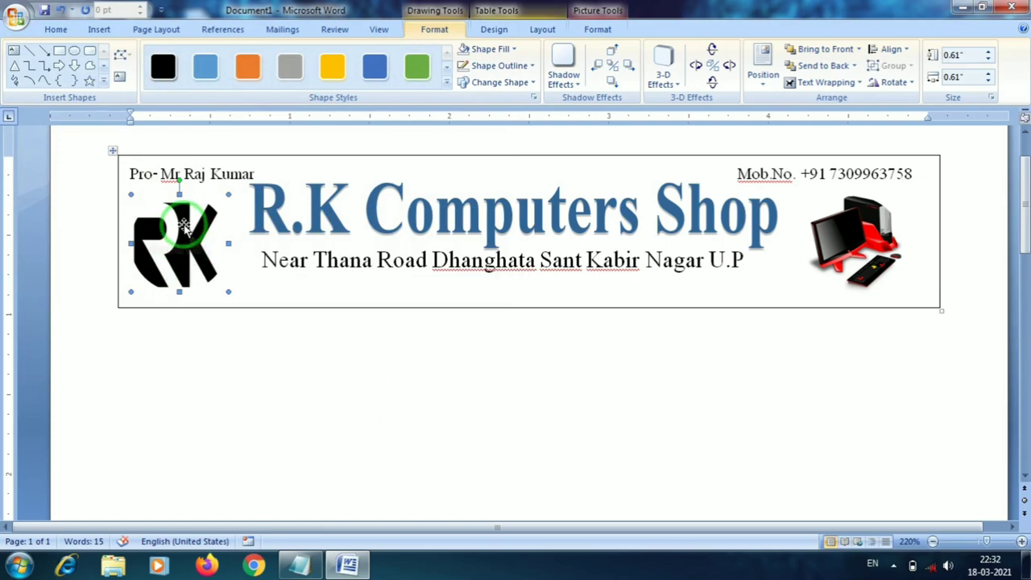
Step: Delete the logo circle and insert the rfdrf picture directly into the empty left cell
{"action": "key", "text": "Delete"}
{"action": "left_click", "coordinate": [166, 247]}
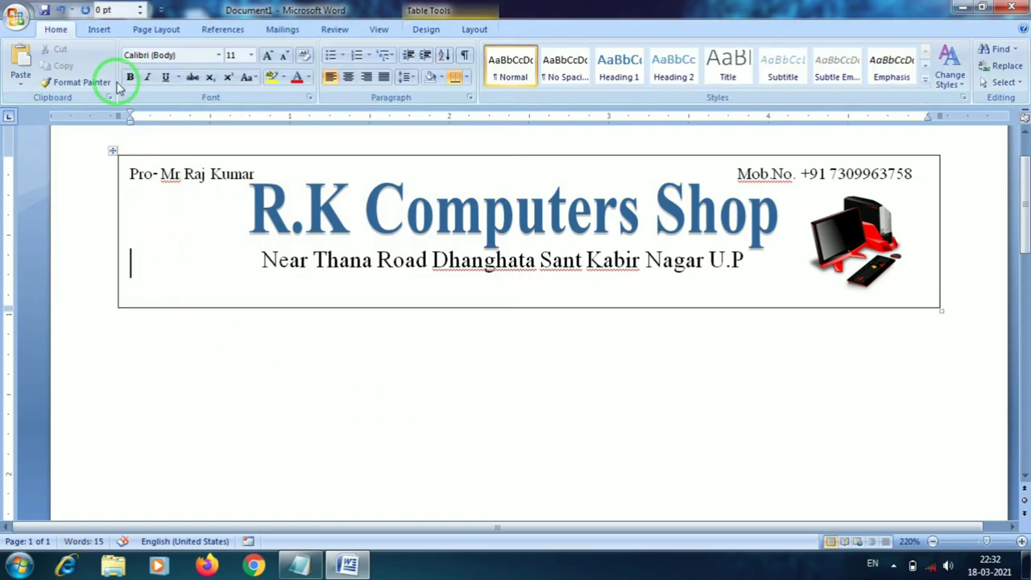
{"action": "left_click", "coordinate": [98, 31]}
{"action": "left_click", "coordinate": [161, 67]}
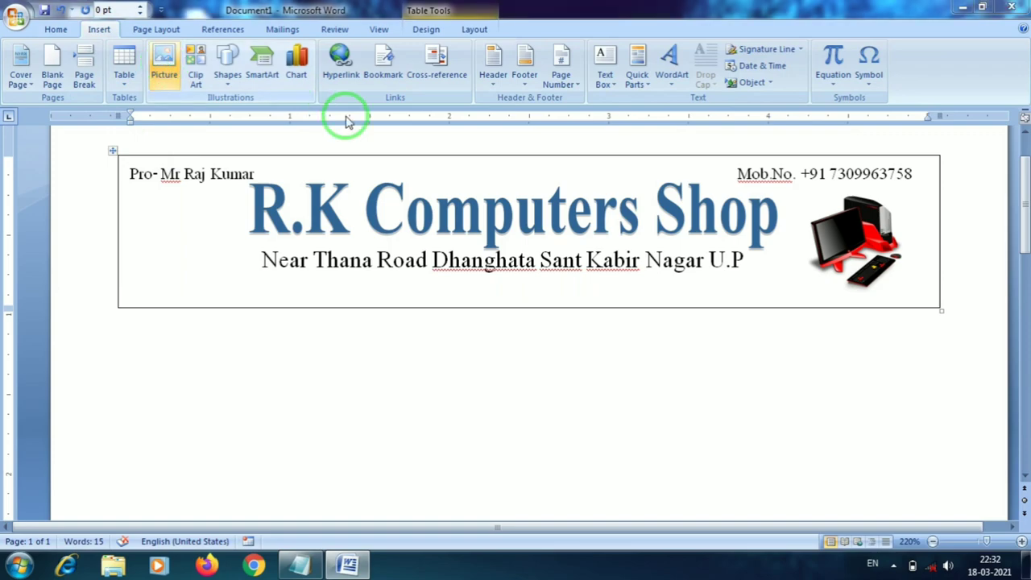
{"action": "left_click", "coordinate": [355, 222]}
{"action": "left_click", "coordinate": [334, 339]}
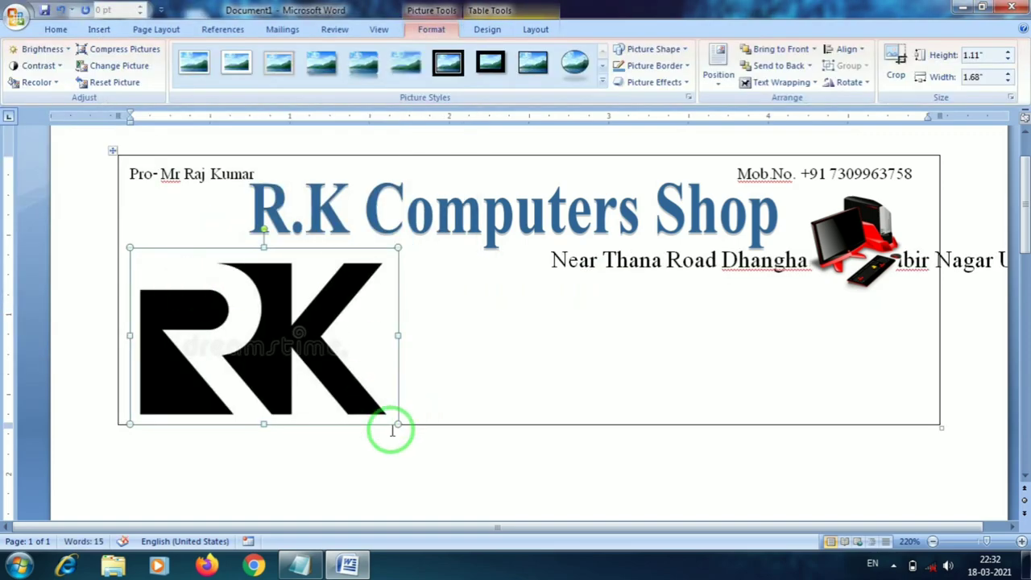
Step: Shrink the RK logo to about 0.29 by 0.45 inches, set it behind text, and position it beside the title
{"action": "left_click_drag", "start_coordinate": [397, 422], "coordinate": [199, 327]}
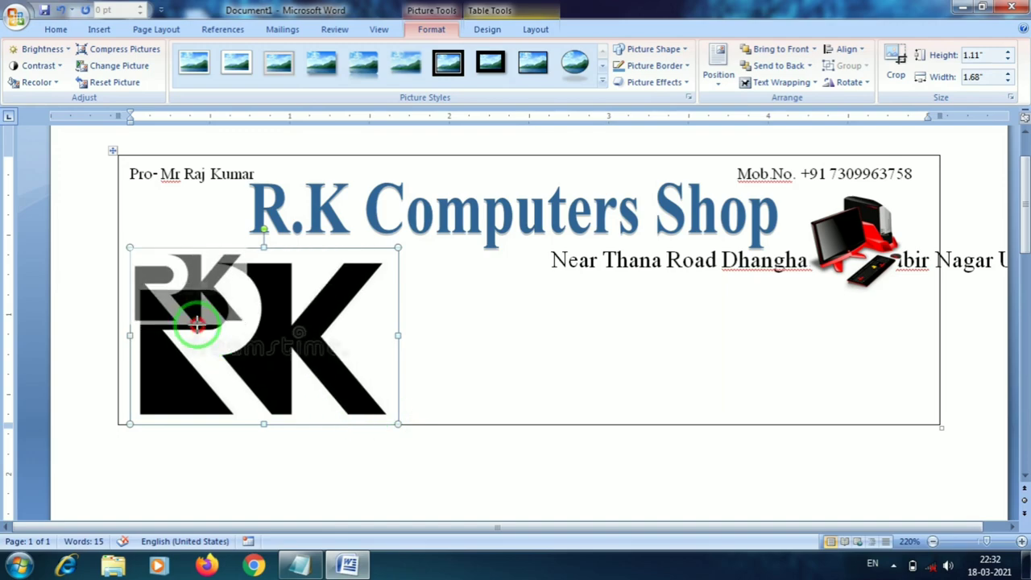
{"action": "left_click", "coordinate": [765, 84]}
{"action": "left_click", "coordinate": [777, 151]}
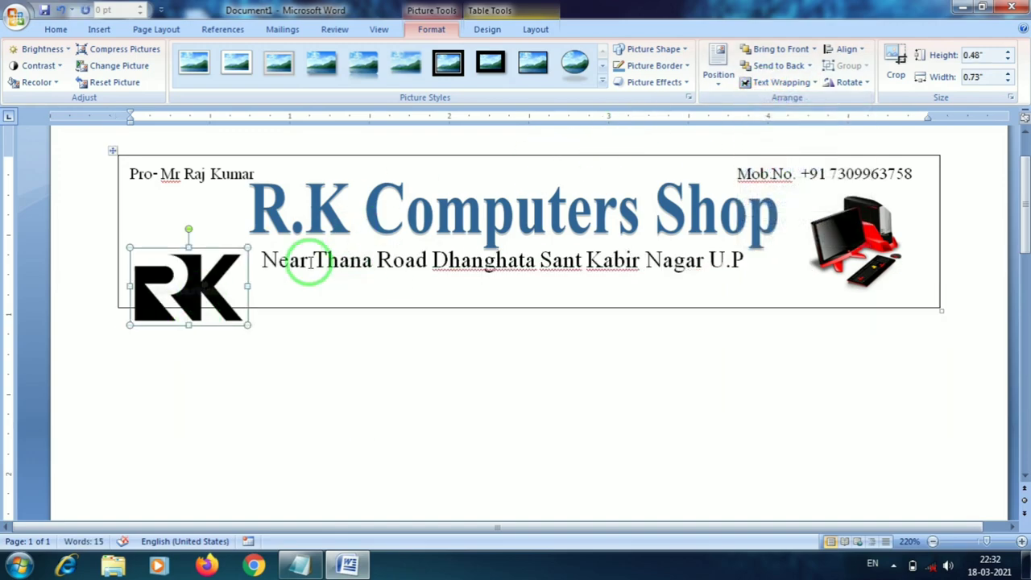
{"action": "left_click_drag", "start_coordinate": [196, 239], "coordinate": [201, 193]}
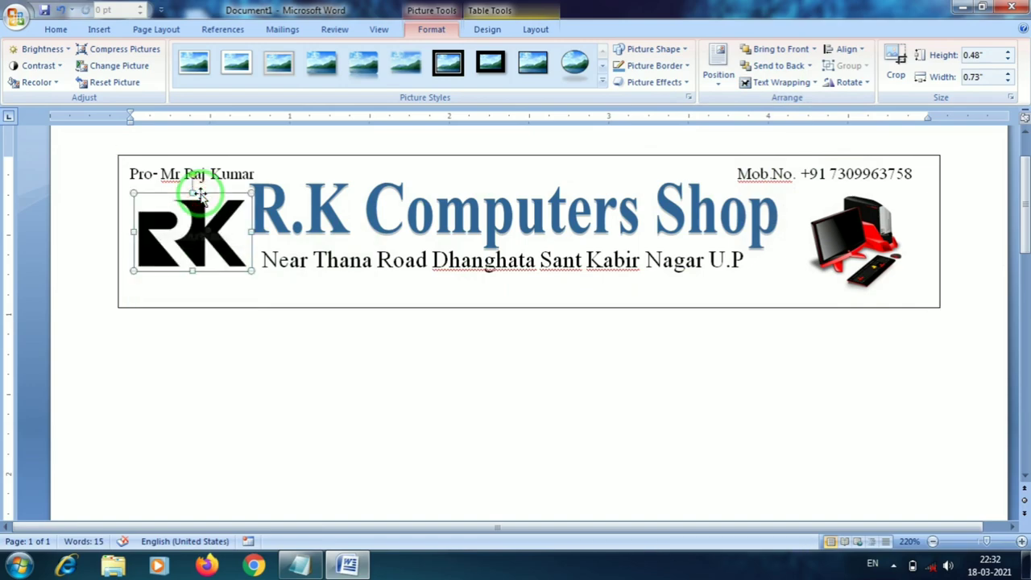
{"action": "left_click", "coordinate": [202, 227]}
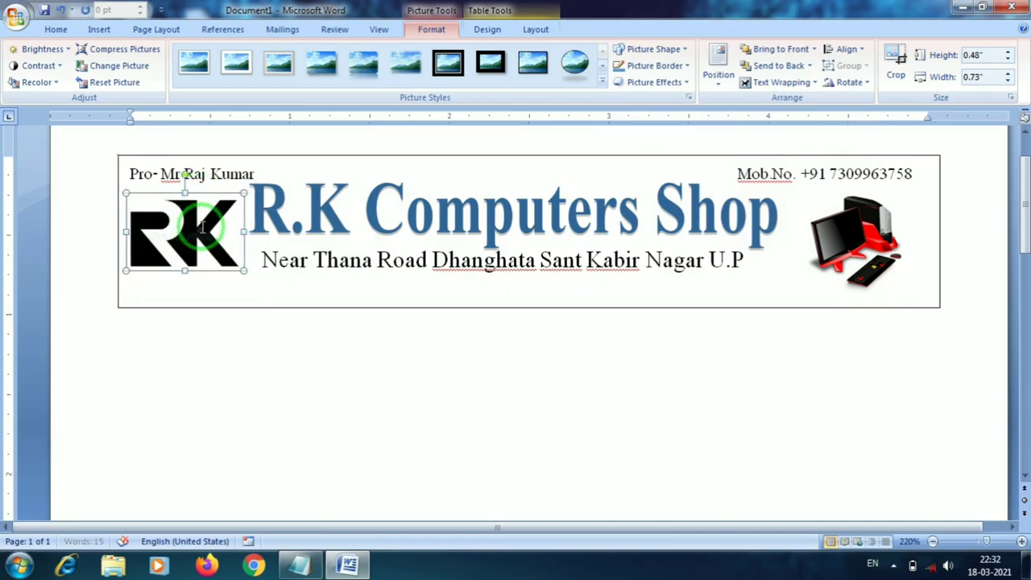
{"action": "mouse_move", "coordinate": [203, 228]}
{"action": "left_mouse_down"}
{"action": "mouse_move", "coordinate": [217, 288]}
{"action": "mouse_move", "coordinate": [237, 276]}
{"action": "mouse_move", "coordinate": [195, 244]}
{"action": "left_mouse_up"}
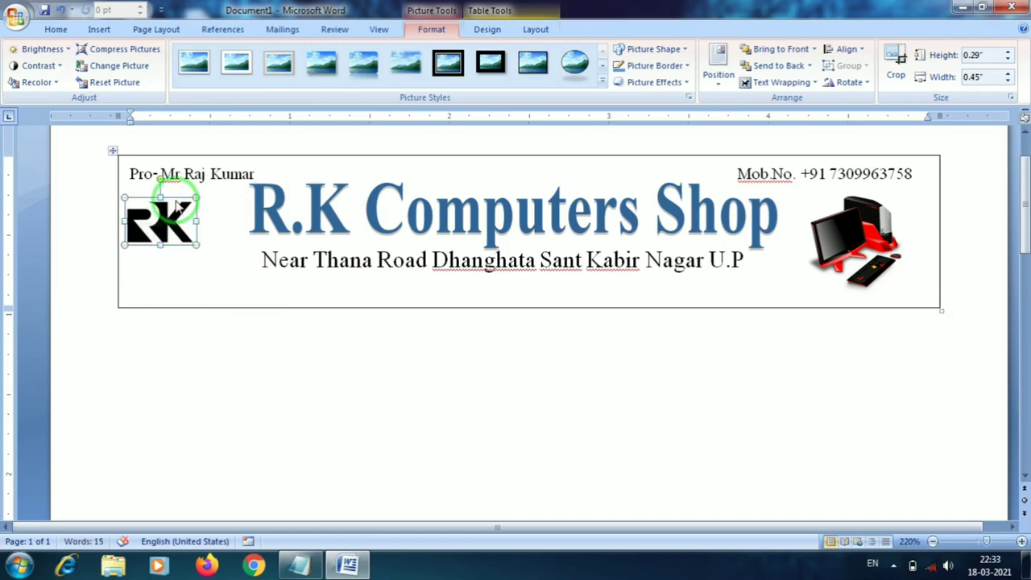
{"action": "mouse_move", "coordinate": [185, 196]}
{"action": "left_mouse_down"}
{"action": "mouse_move", "coordinate": [527, 152]}
{"action": "mouse_move", "coordinate": [178, 198]}
{"action": "left_mouse_up"}
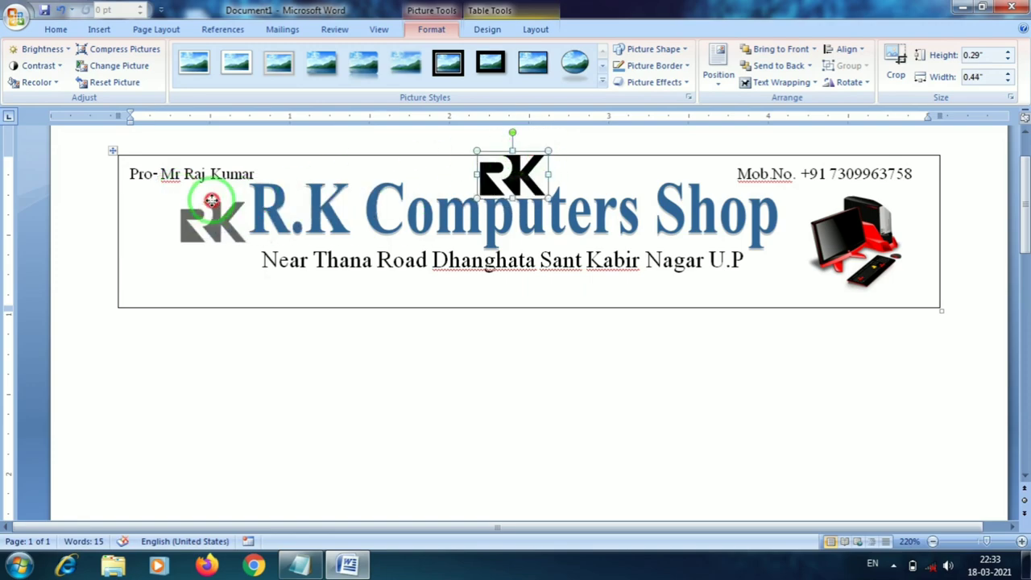
{"action": "left_click", "coordinate": [261, 363]}
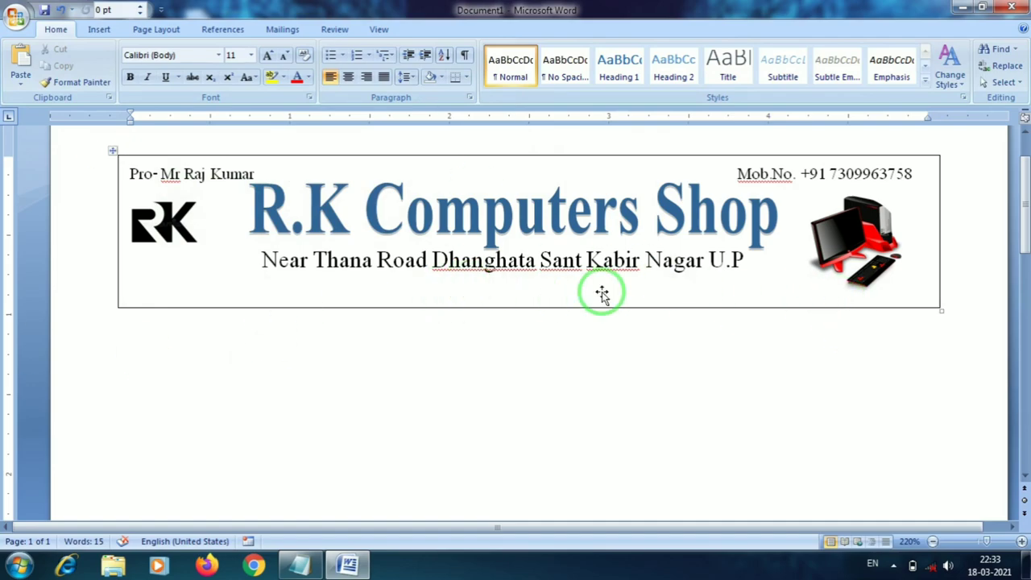
Step: Insert a new empty table row directly below the shop header cell using Insert Below
{"action": "left_click", "coordinate": [656, 293]}
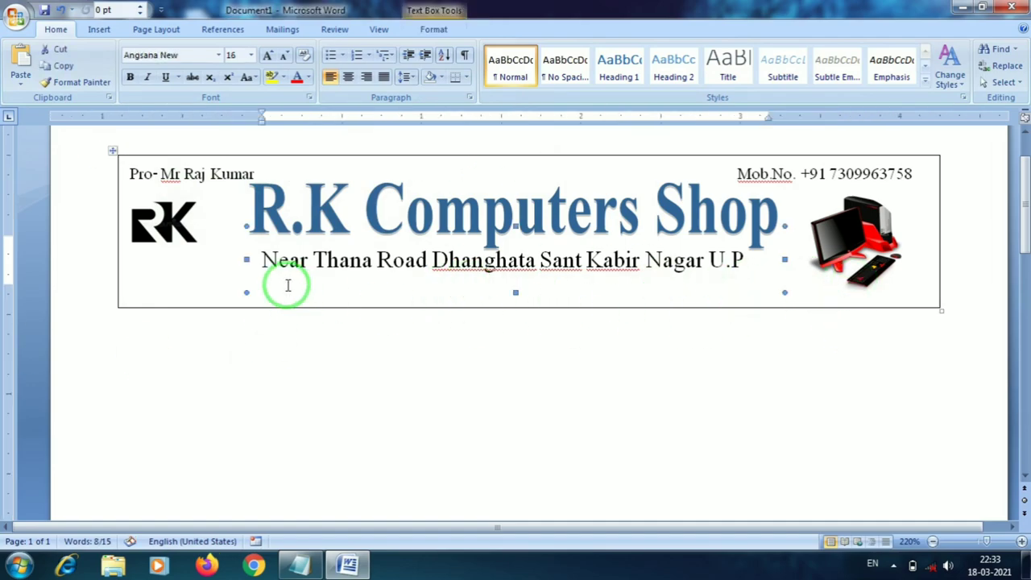
{"action": "left_click", "coordinate": [197, 285]}
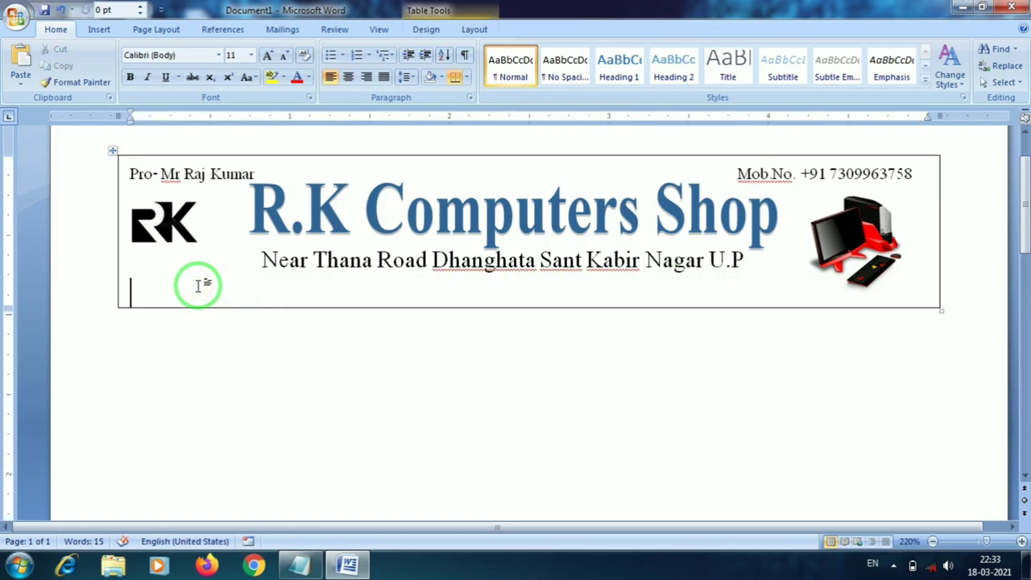
{"action": "left_click", "coordinate": [427, 29]}
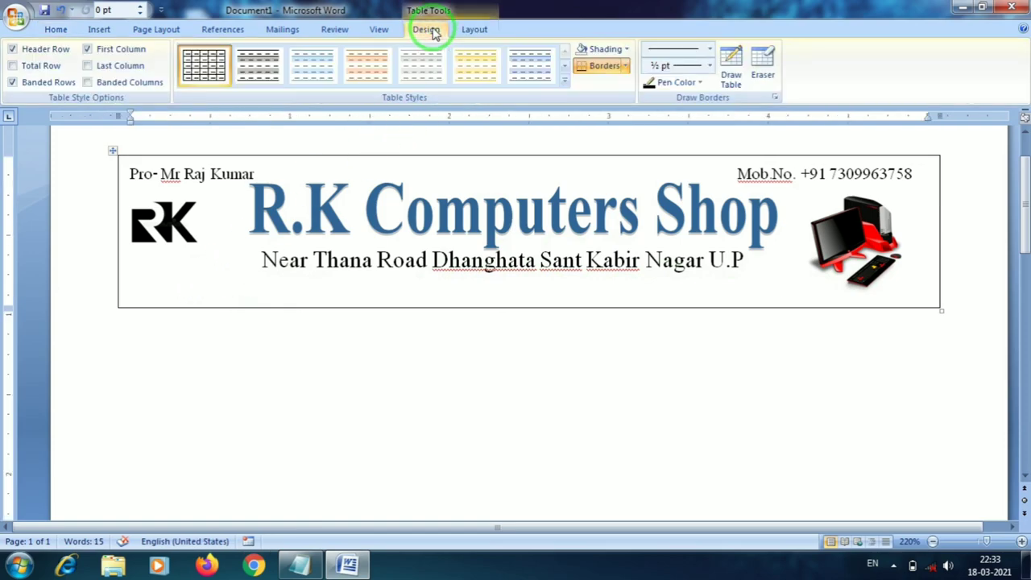
{"action": "left_click", "coordinate": [473, 29]}
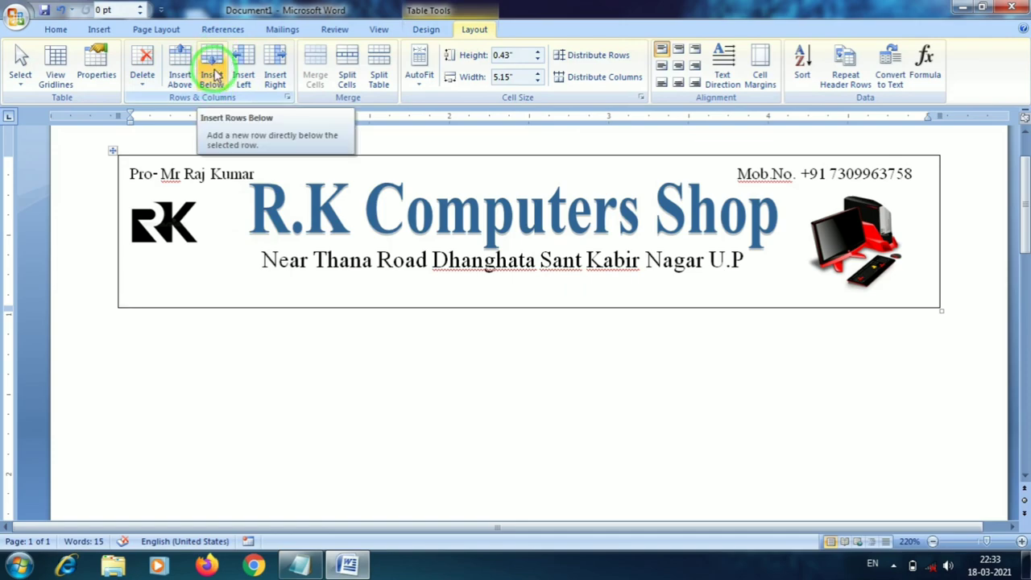
{"action": "left_click", "coordinate": [212, 74]}
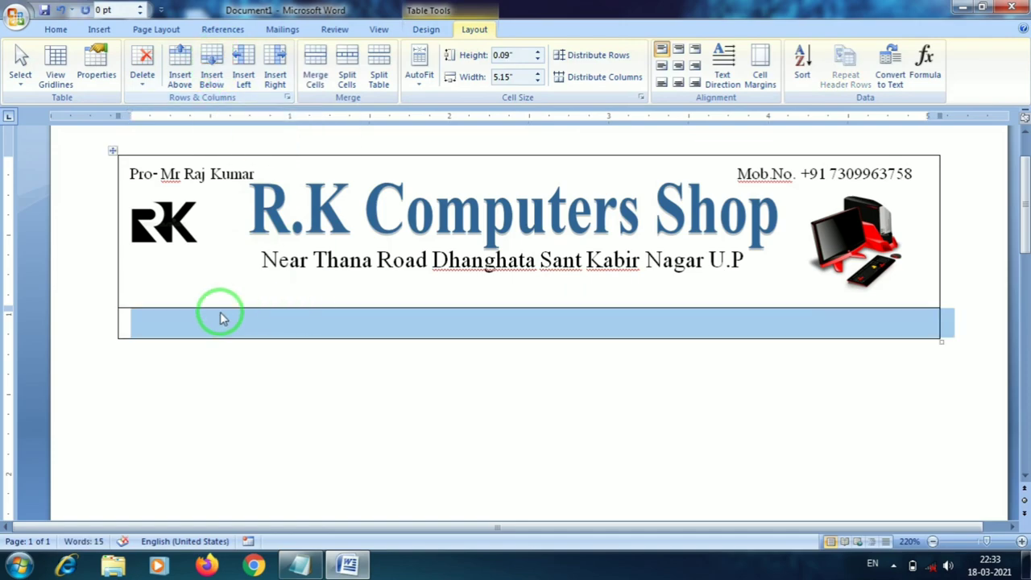
{"action": "left_click", "coordinate": [190, 320]}
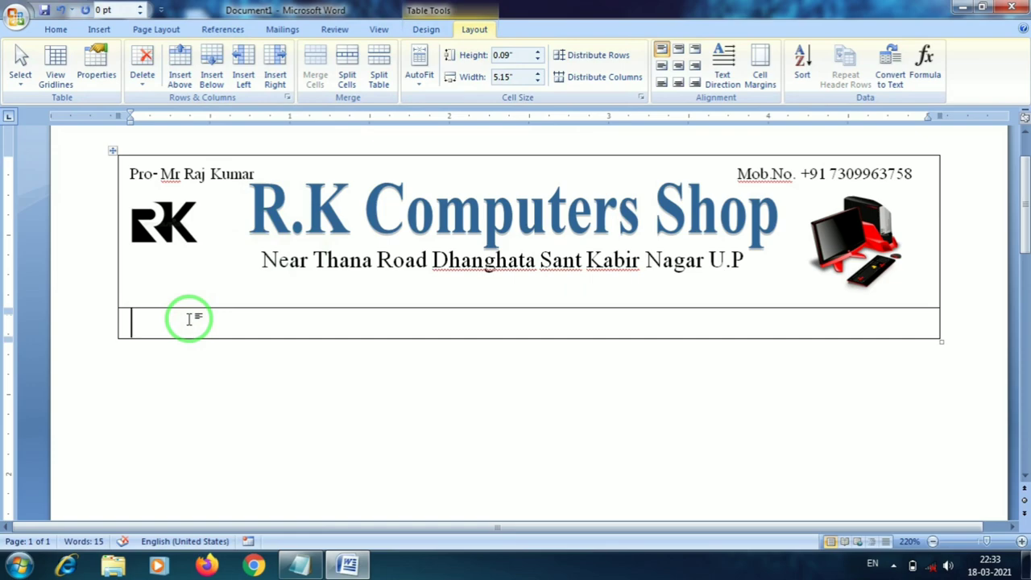
Step: Type the dotted Name and Address lines followed by an extra dotted line
{"action": "type", "text": "NA"}
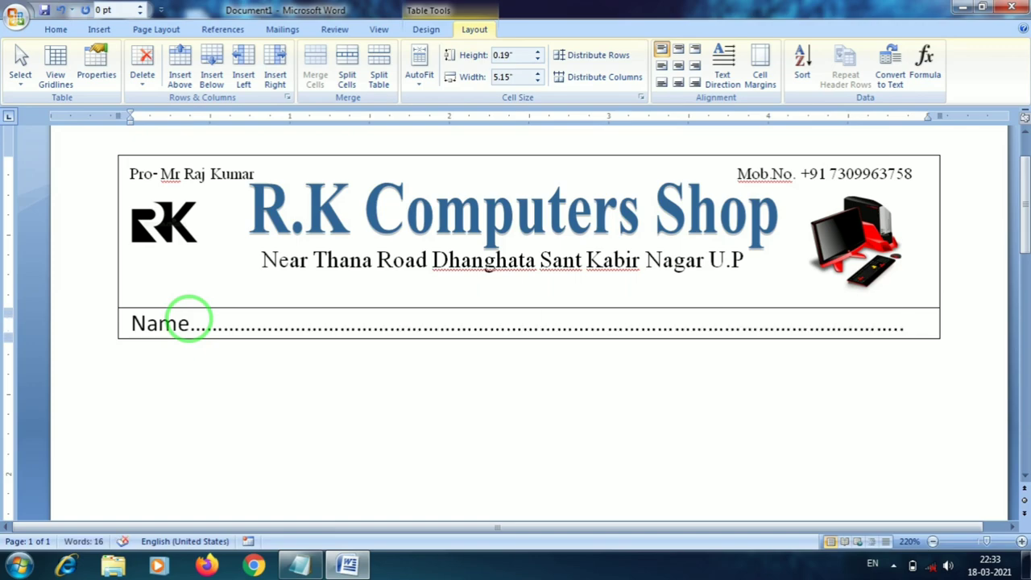
{"action": "key", "text": "Return"}
{"action": "type", "text": "Address................................................................................................................................."}
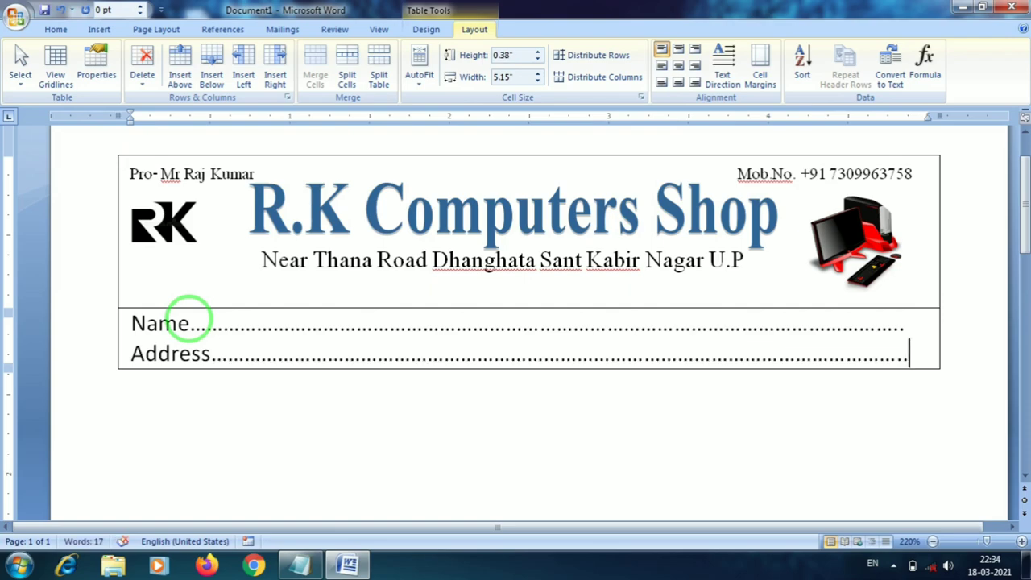
{"action": "key", "text": "Return"}
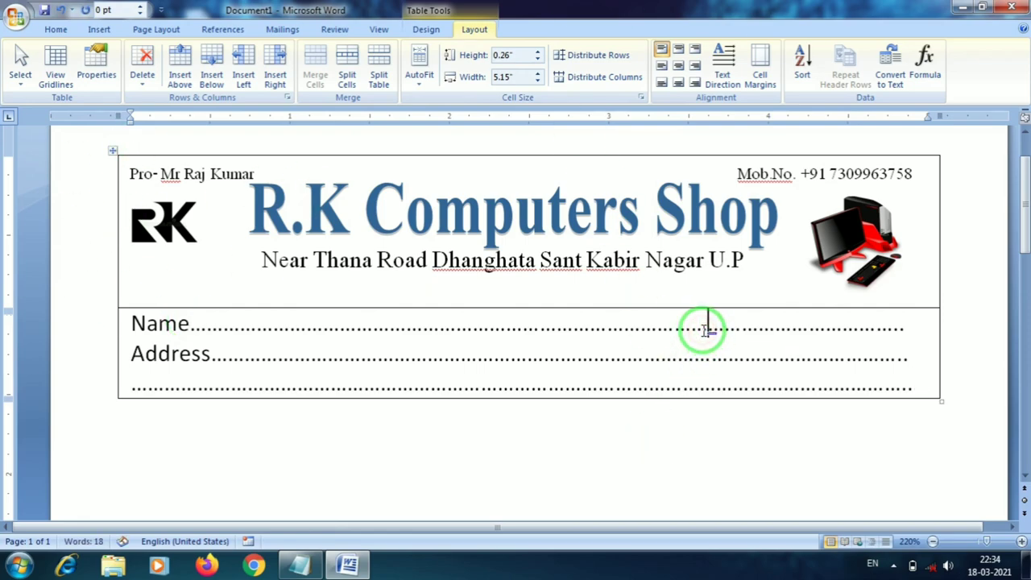
Step: Add Date ....../....../...... at the end of the Name line and delete the stray dotted line
{"action": "left_click", "coordinate": [703, 330]}
{"action": "type", "text": "Date"}
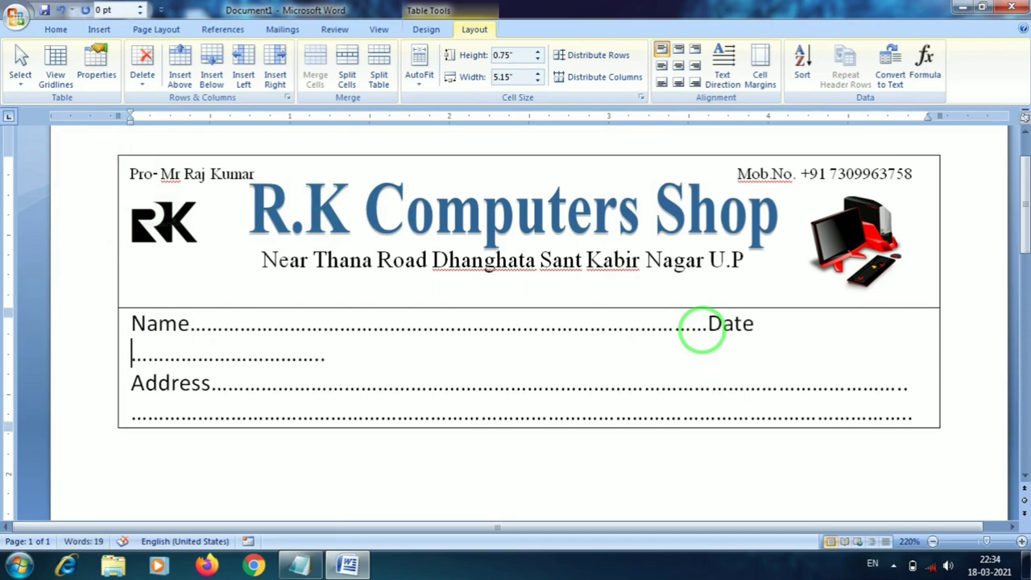
{"action": "left_click_drag", "start_coordinate": [412, 359], "coordinate": [135, 357]}
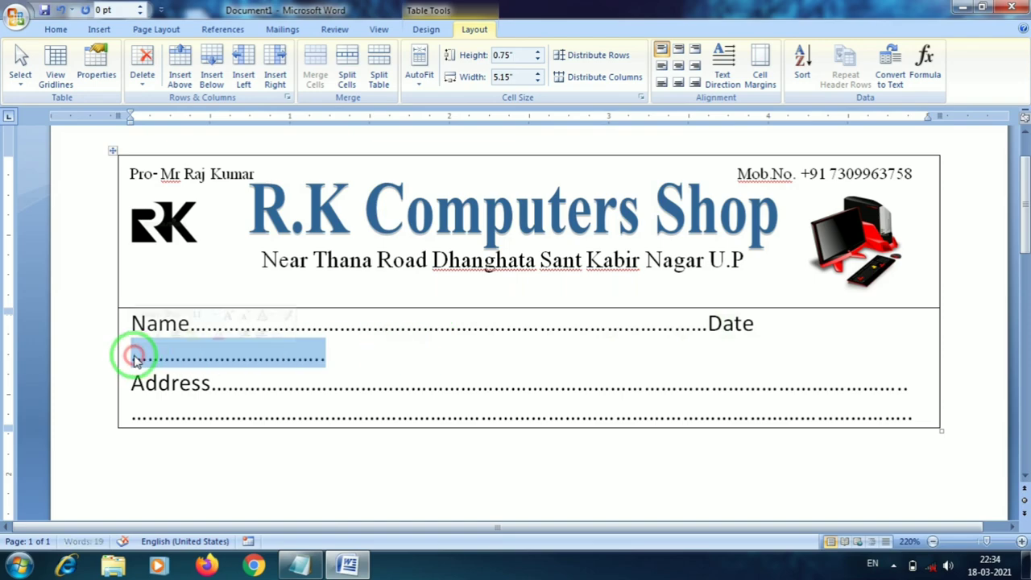
{"action": "key", "text": "Delete"}
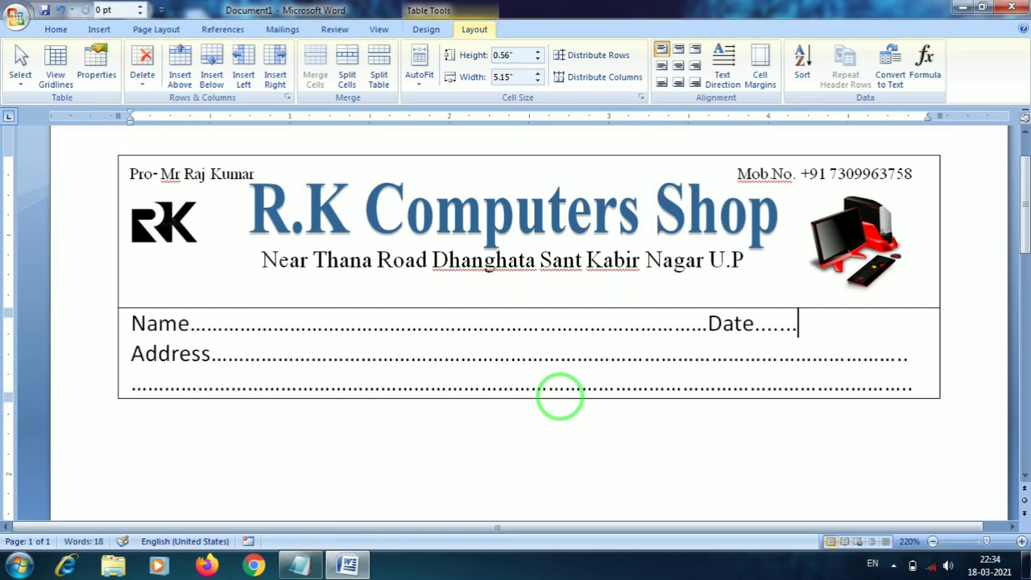
{"action": "type", "text": "/...."}
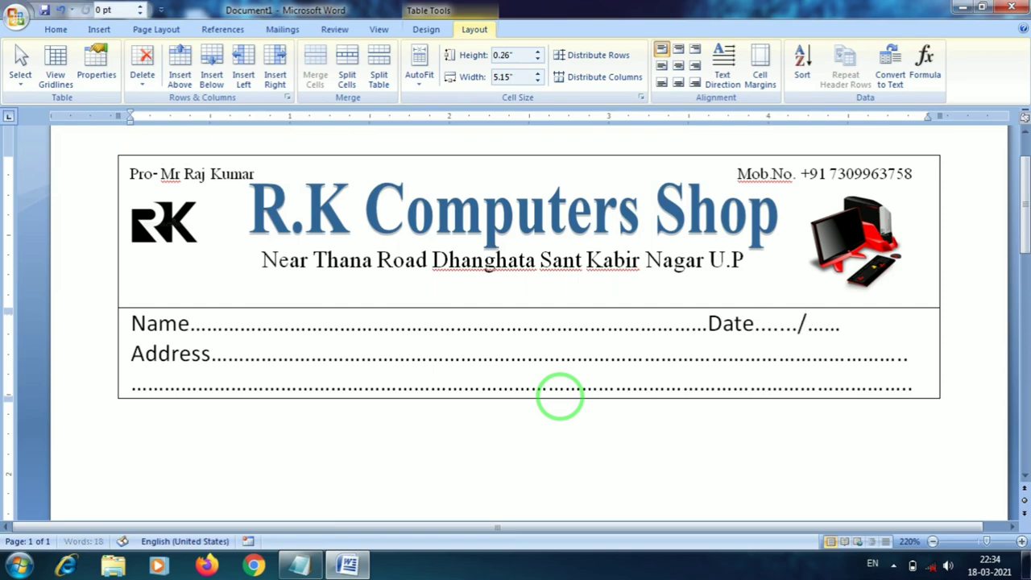
{"action": "type", "text": ".."}
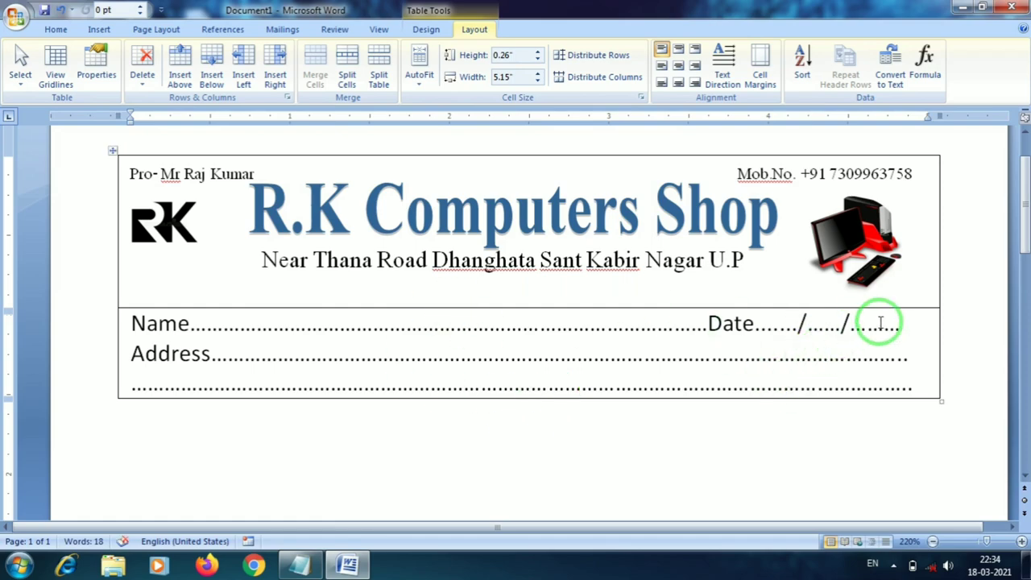
{"action": "left_click", "coordinate": [914, 386]}
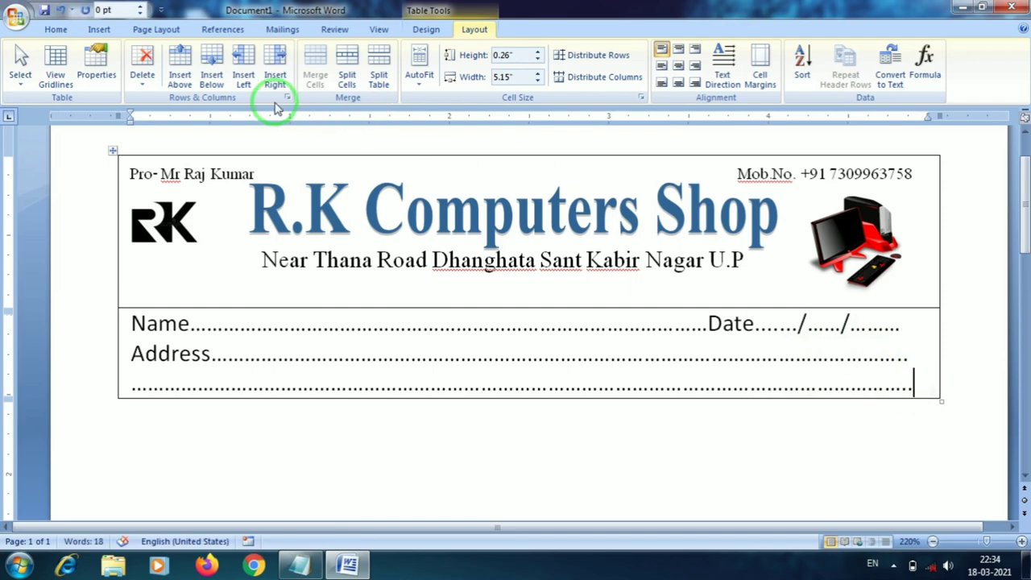
Step: Add a row below the customer details and make it tall with blank lines
{"action": "left_click", "coordinate": [212, 71]}
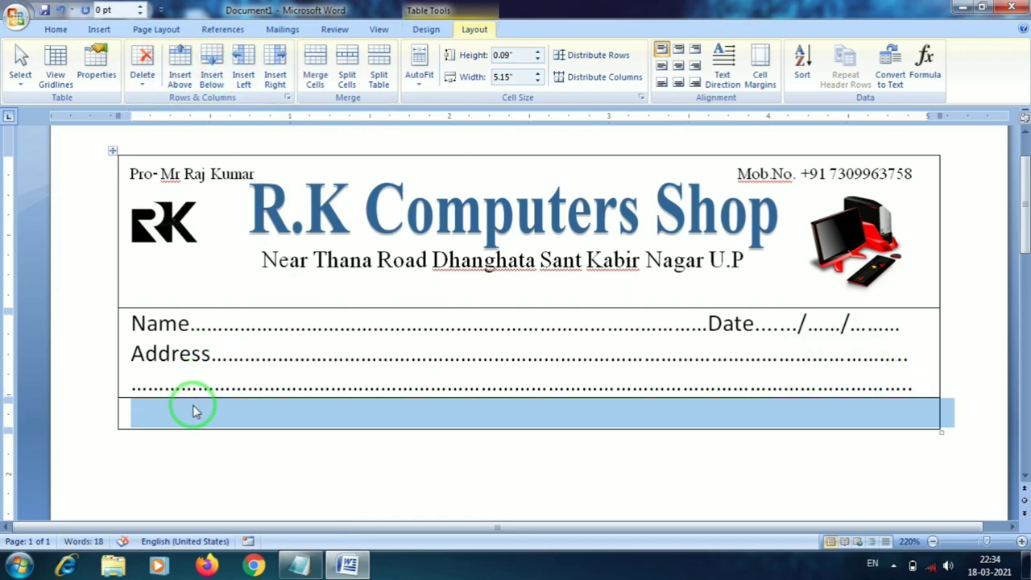
{"action": "left_click", "coordinate": [276, 416]}
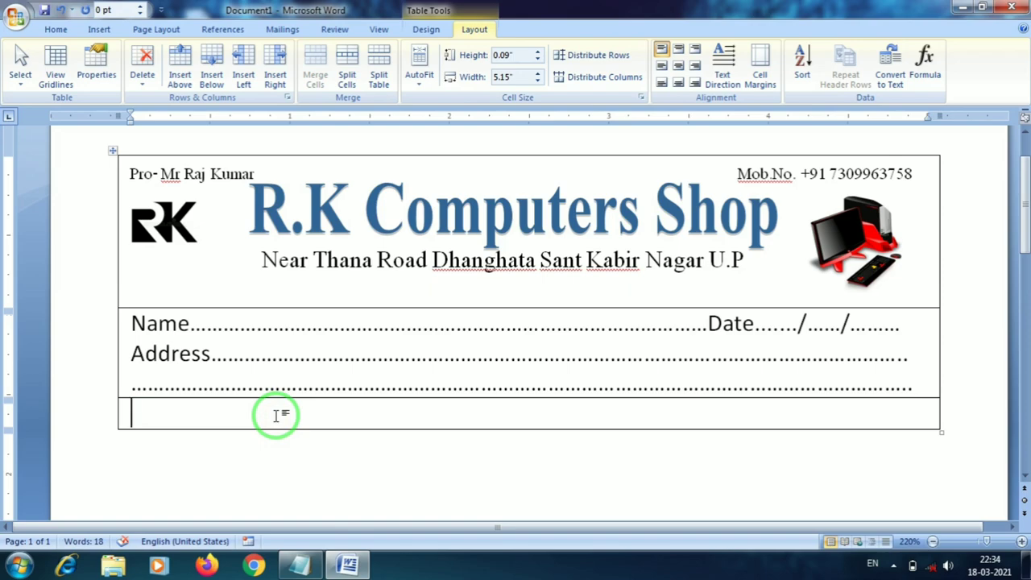
{"action": "scroll", "coordinate": [129, 368], "scroll_direction": "down", "scroll_amount": 4}
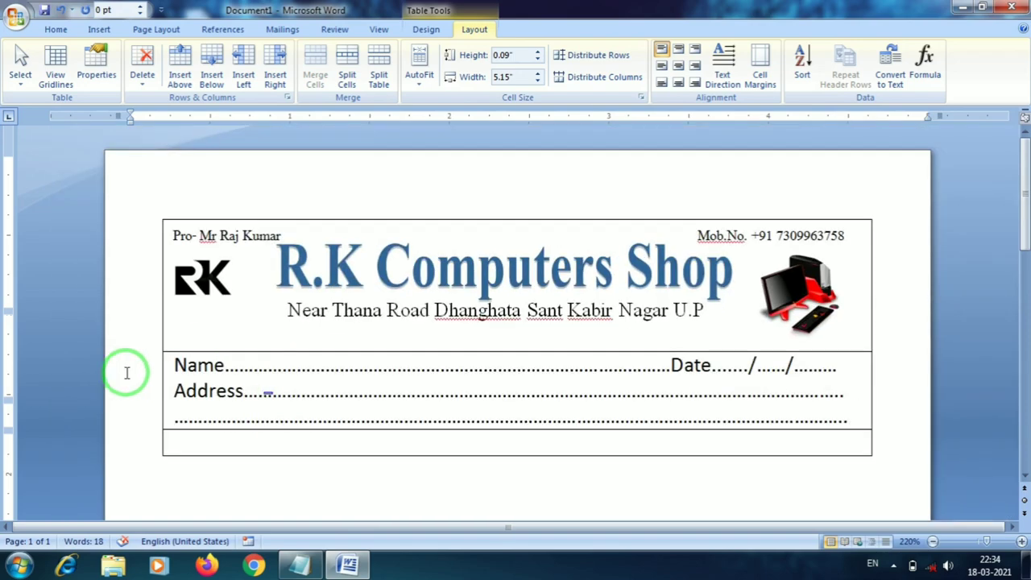
{"action": "scroll", "coordinate": [260, 354], "scroll_direction": "down", "scroll_amount": 2}
{"action": "scroll", "coordinate": [271, 349], "scroll_direction": "down", "scroll_amount": 4}
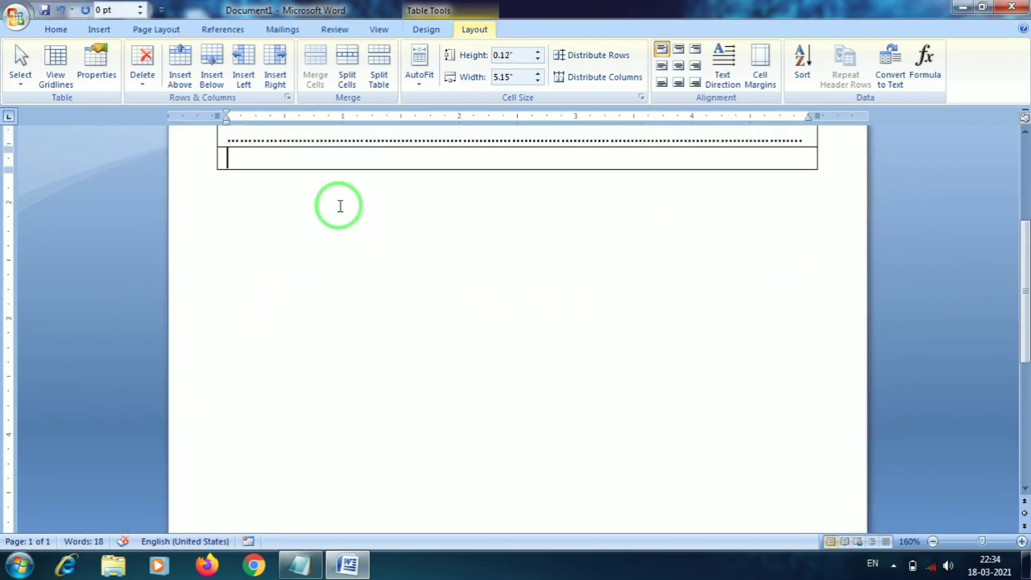
{"action": "key", "text": "Return"}
{"action": "key", "text": "Return"}
{"action": "key", "text": "Return"}
{"action": "key", "text": "Return"}
{"action": "key", "text": "Return"}
{"action": "key", "text": "Return"}
{"action": "key", "text": "Return"}
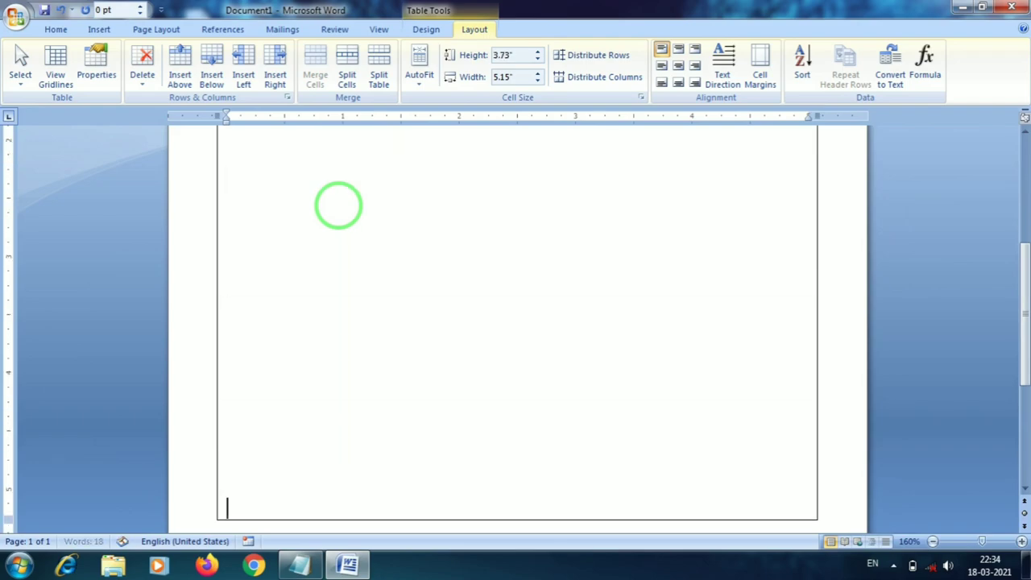
{"action": "scroll", "coordinate": [444, 241], "scroll_direction": "down", "scroll_amount": 5}
{"action": "key", "text": "Return"}
{"action": "key", "text": "Return"}
{"action": "key", "text": "Return"}
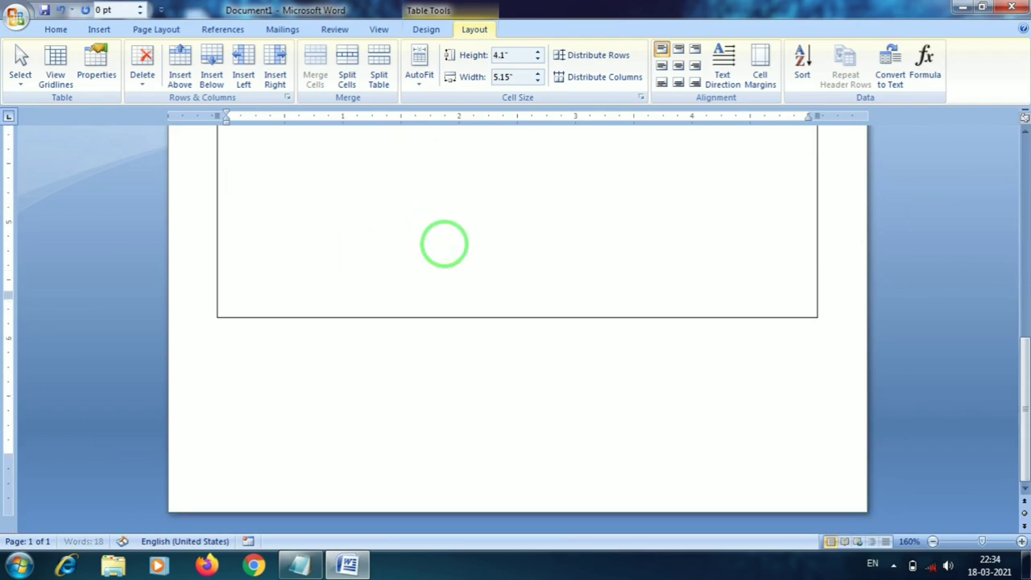
{"action": "key", "text": "Return"}
{"action": "key", "text": "Return"}
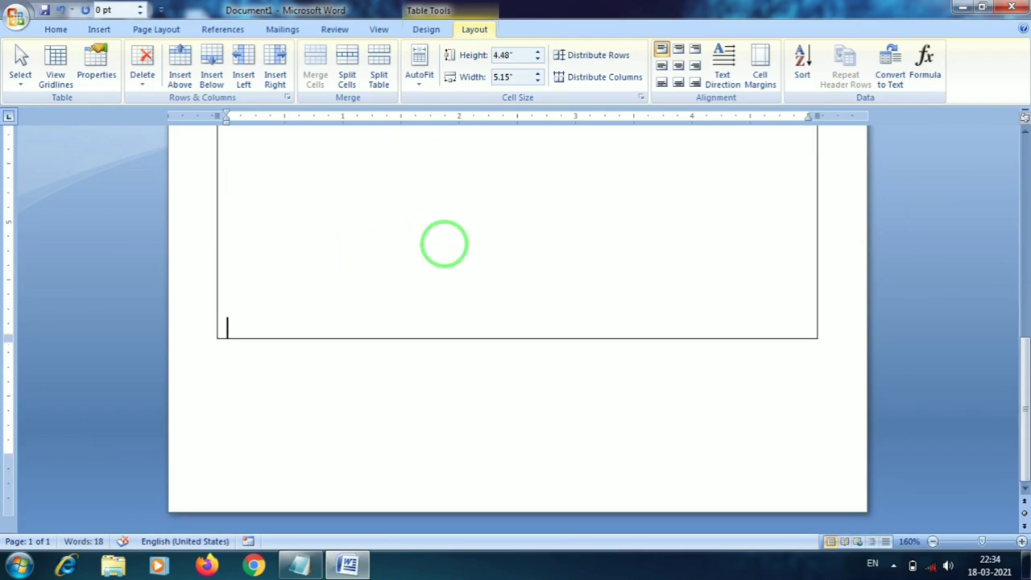
{"action": "key", "text": "BackSpace"}
{"action": "key", "text": "BackSpace"}
{"action": "key", "text": "BackSpace"}
{"action": "scroll", "coordinate": [464, 239], "scroll_direction": "up", "scroll_amount": 5}
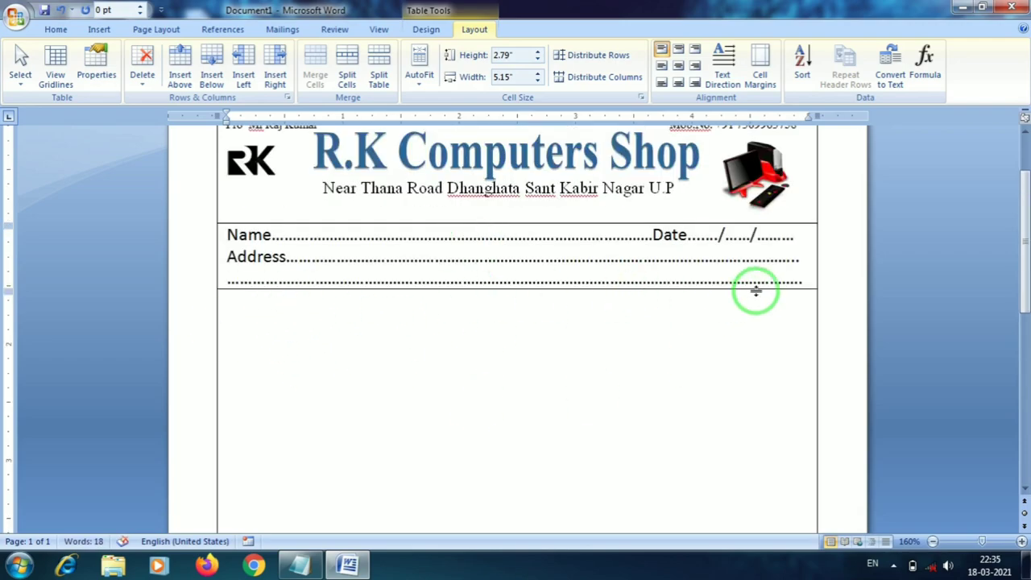
Step: Insert a thin empty row between the dotted details row and the tall row
{"action": "left_click", "coordinate": [809, 277]}
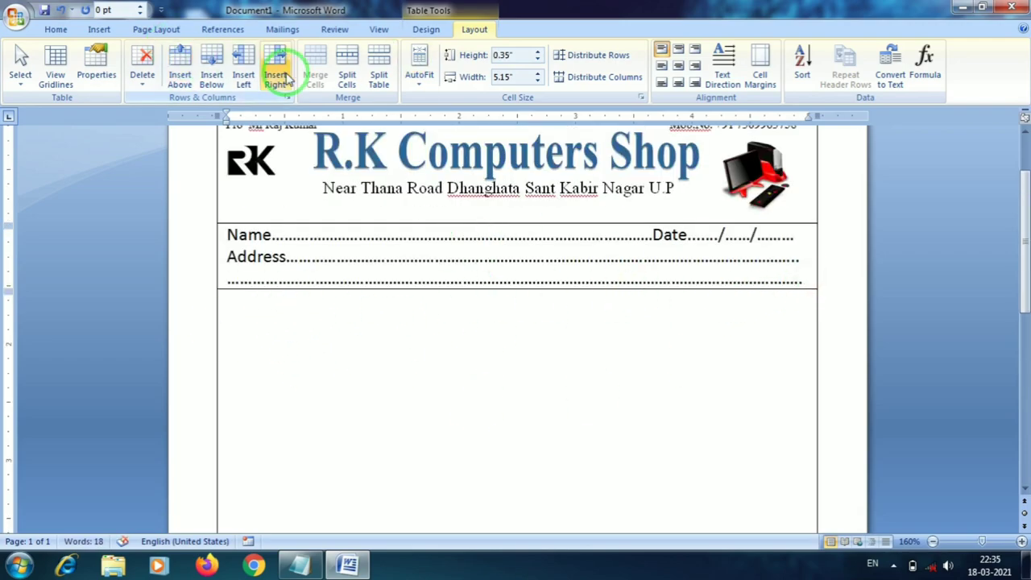
{"action": "left_click", "coordinate": [211, 68]}
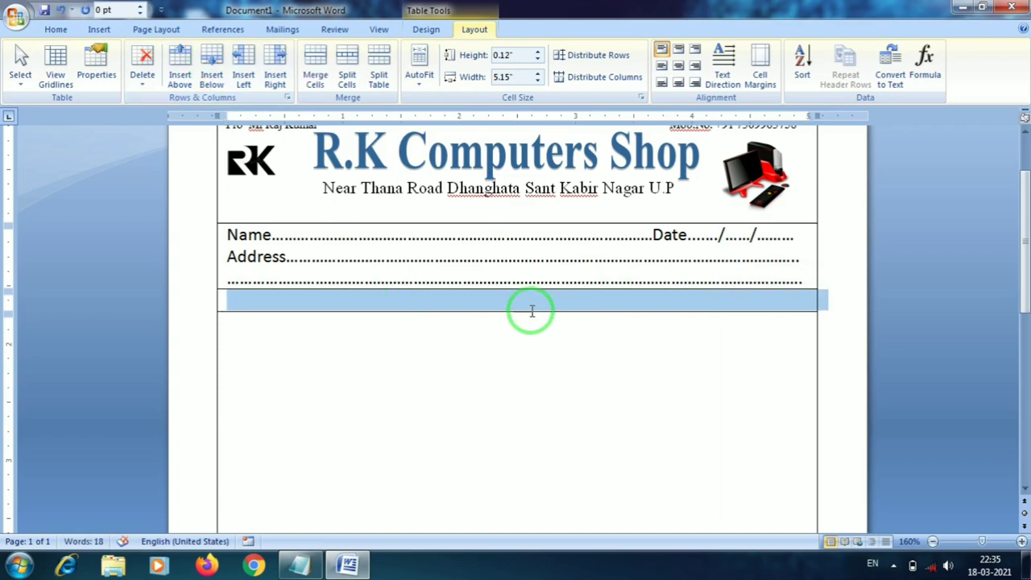
{"action": "left_click", "coordinate": [489, 304]}
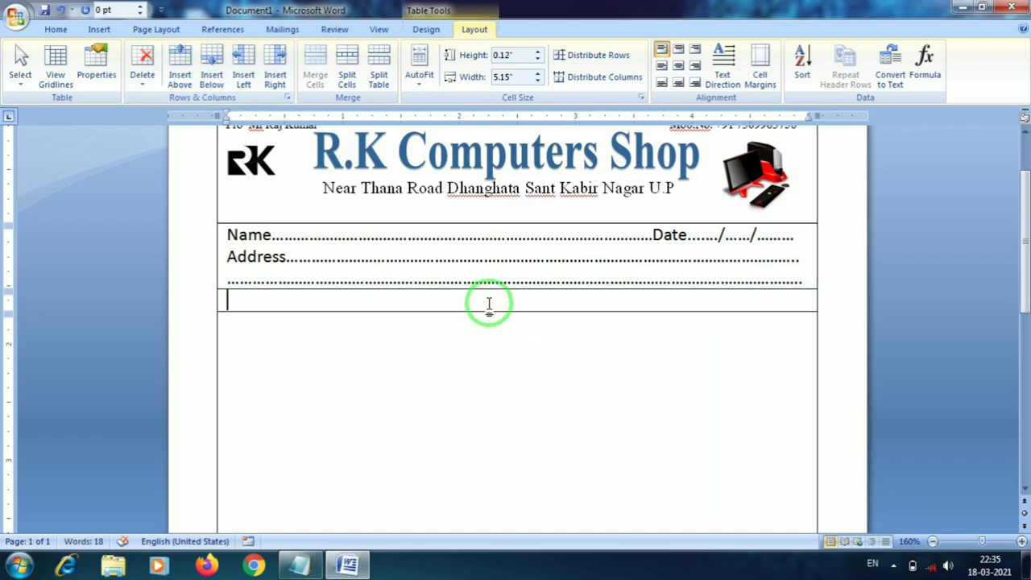
{"action": "scroll", "coordinate": [489, 303], "scroll_direction": "down", "scroll_amount": 2}
{"action": "scroll", "coordinate": [488, 301], "scroll_direction": "down", "scroll_amount": 3}
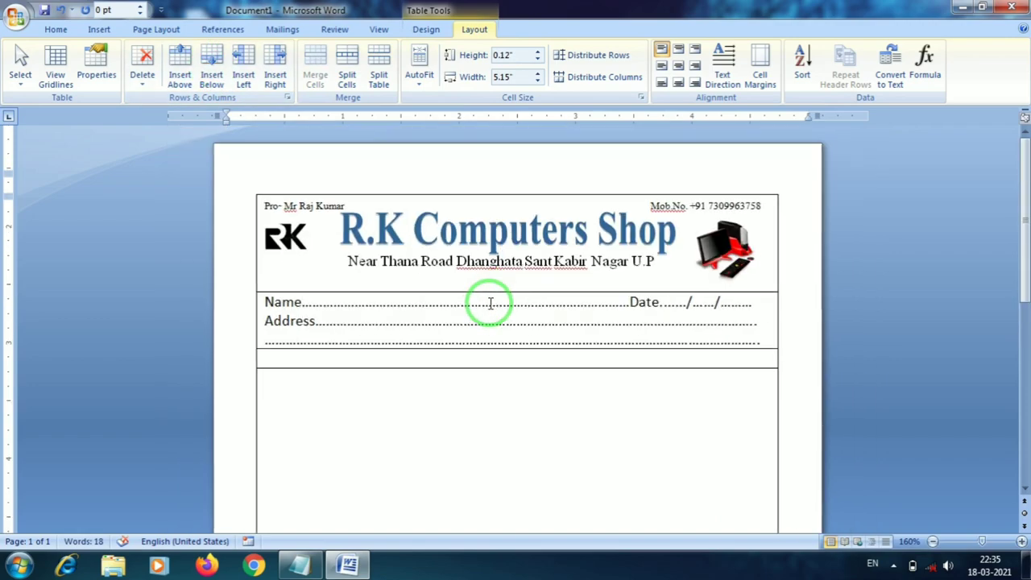
{"action": "scroll", "coordinate": [481, 322], "scroll_direction": "down", "scroll_amount": 1}
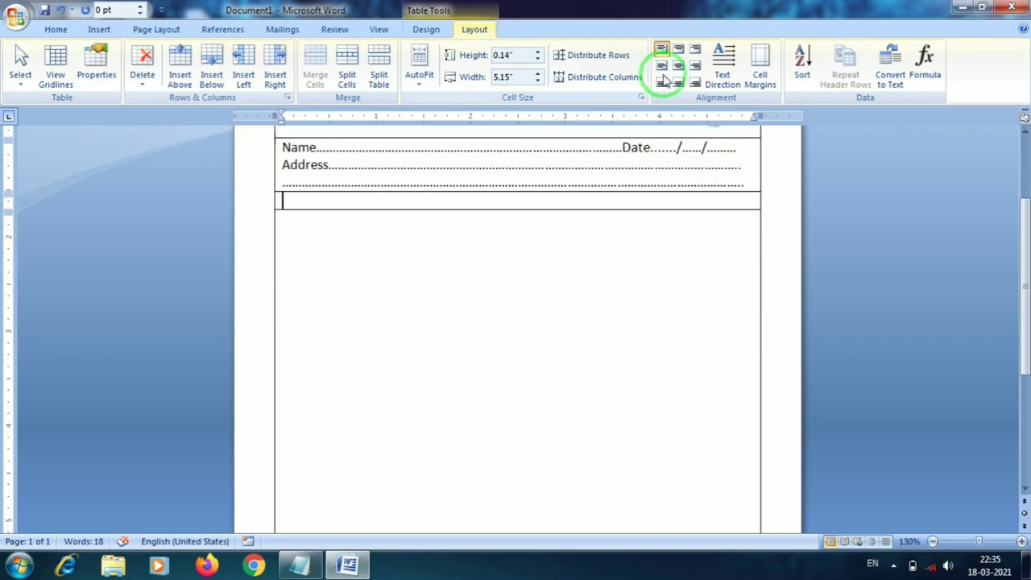
Step: Draw four vertical dividers with Draw Table, giving a narrow, wide and three narrower columns
{"action": "left_click", "coordinate": [429, 29]}
{"action": "left_click", "coordinate": [730, 63]}
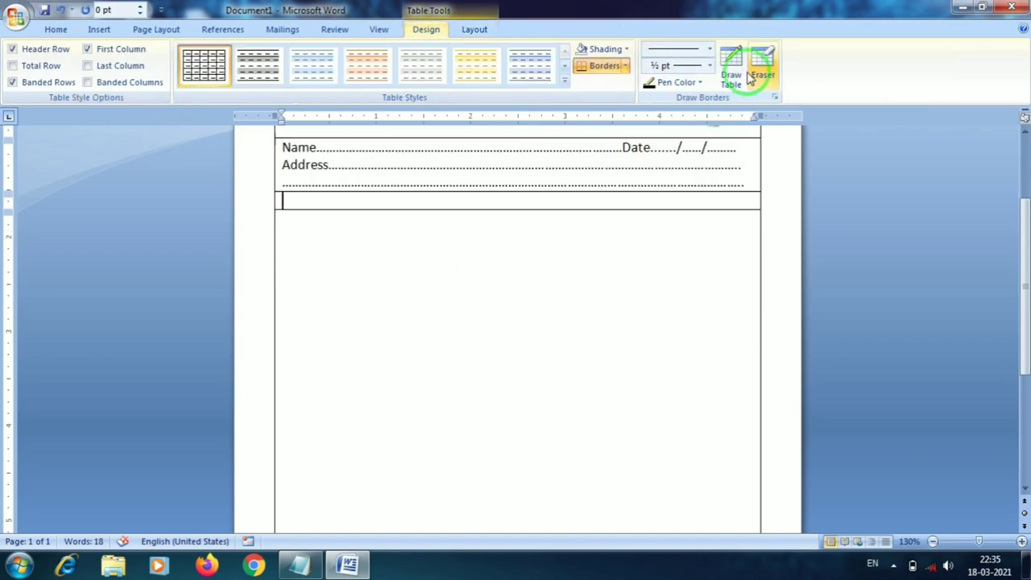
{"action": "left_click", "coordinate": [731, 63]}
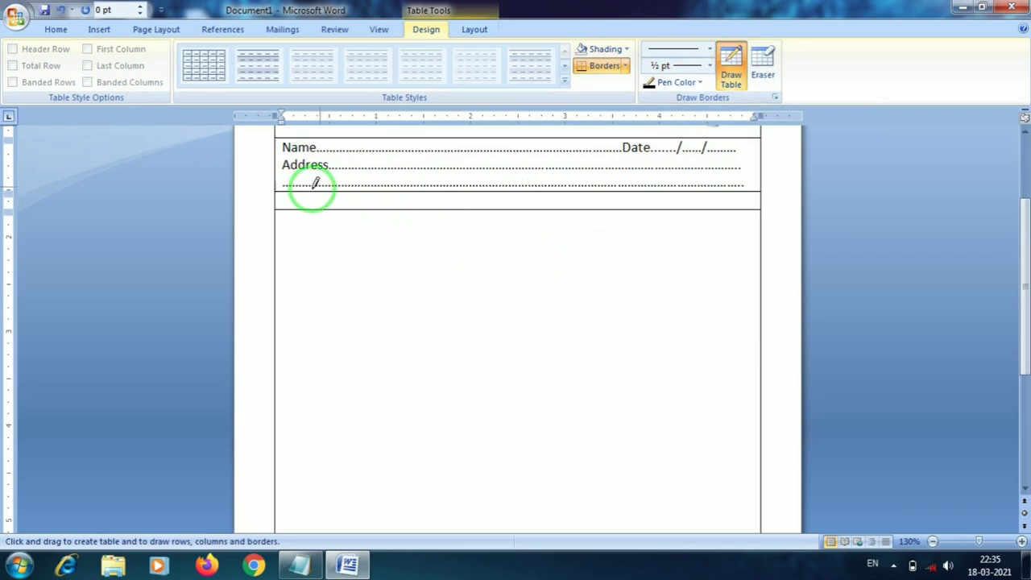
{"action": "left_click_drag", "start_coordinate": [306, 194], "coordinate": [304, 304]}
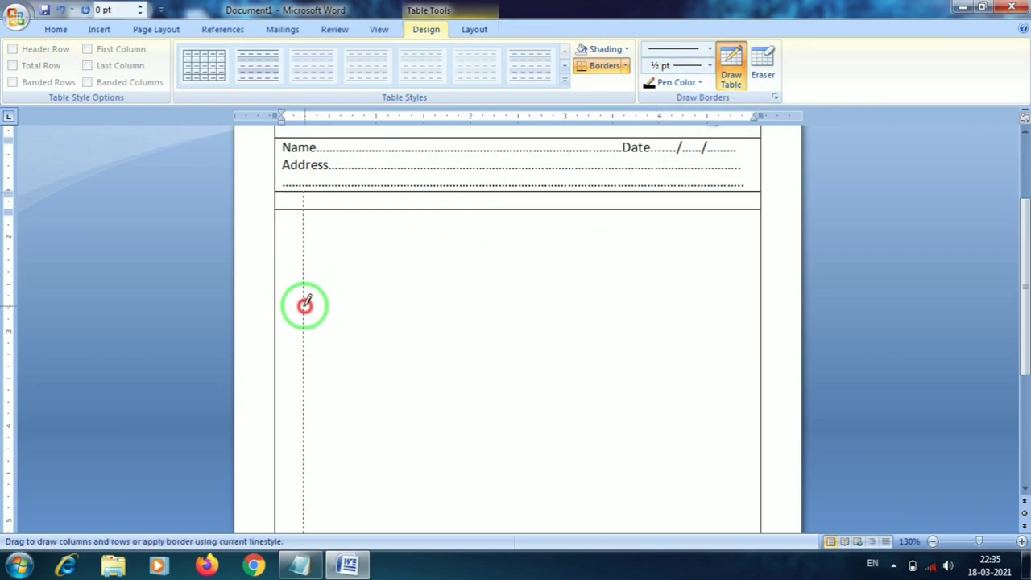
{"action": "scroll", "coordinate": [306, 306], "scroll_direction": "down", "scroll_amount": 3}
{"action": "scroll", "coordinate": [306, 322], "scroll_direction": "down", "scroll_amount": 2}
{"action": "scroll", "coordinate": [341, 304], "scroll_direction": "up", "scroll_amount": 5}
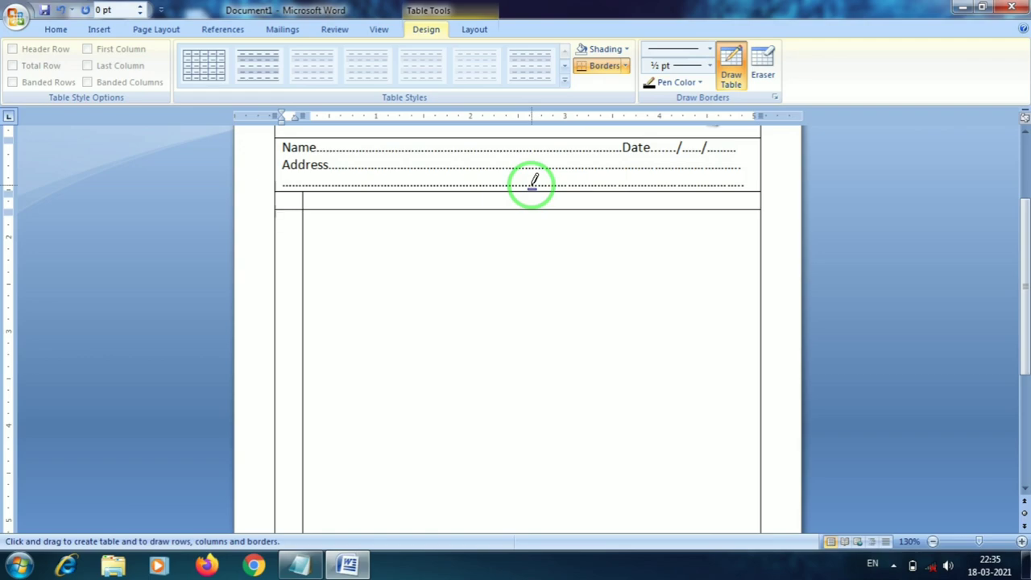
{"action": "left_click_drag", "start_coordinate": [534, 187], "coordinate": [529, 304]}
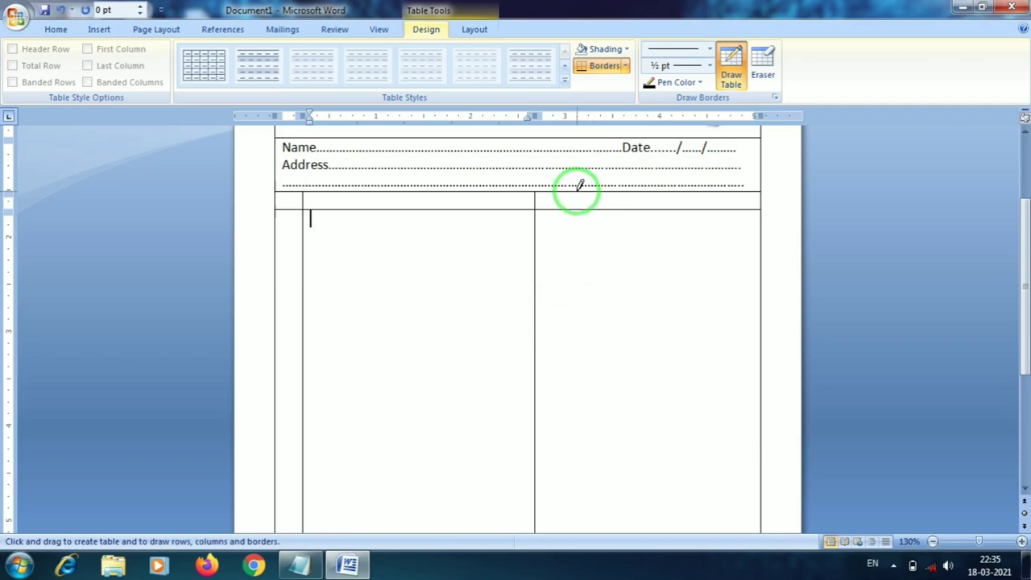
{"action": "left_click_drag", "start_coordinate": [577, 190], "coordinate": [580, 269]}
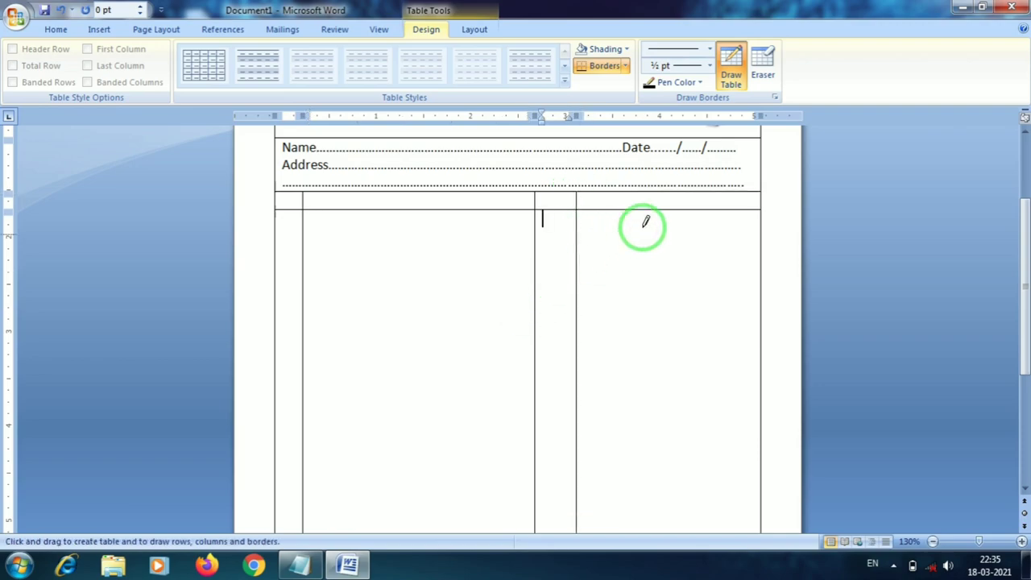
{"action": "left_click_drag", "start_coordinate": [645, 191], "coordinate": [641, 286]}
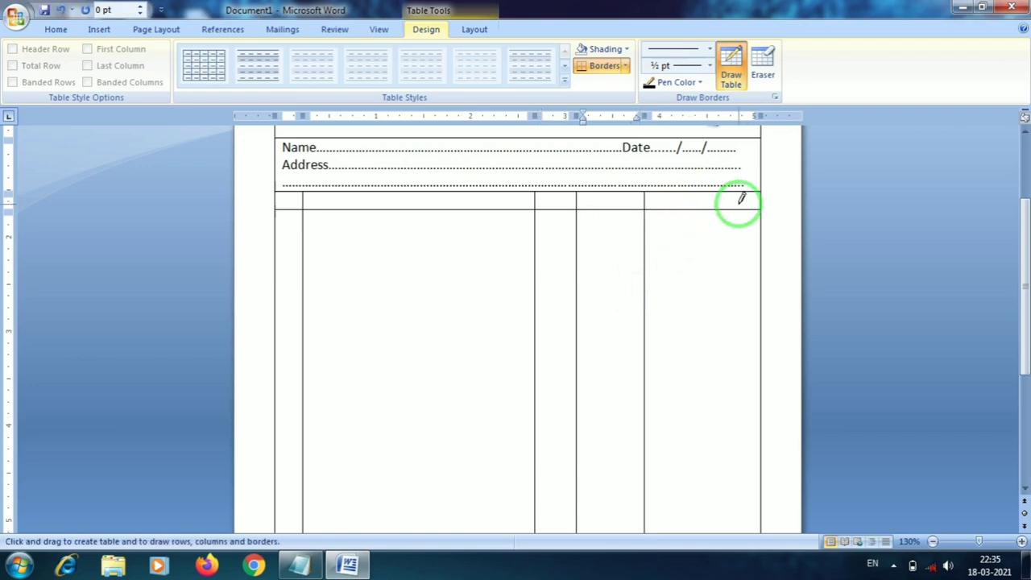
Step: Enter header labels Sr.N., PARTICULARS, QTY, RATE and TOTAL AM, then select the row
{"action": "left_click", "coordinate": [293, 195]}
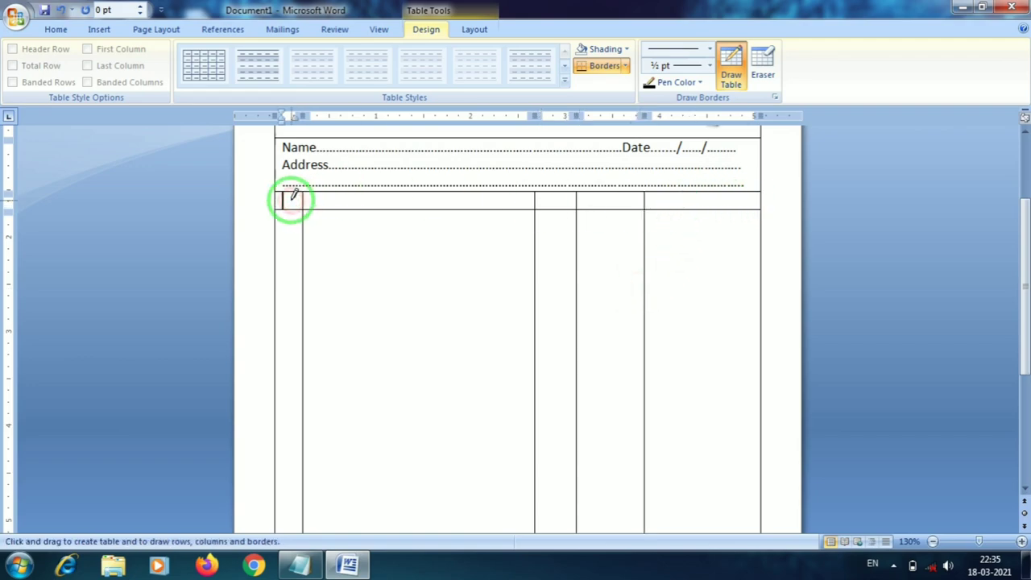
{"action": "type", "text": "Sr"}
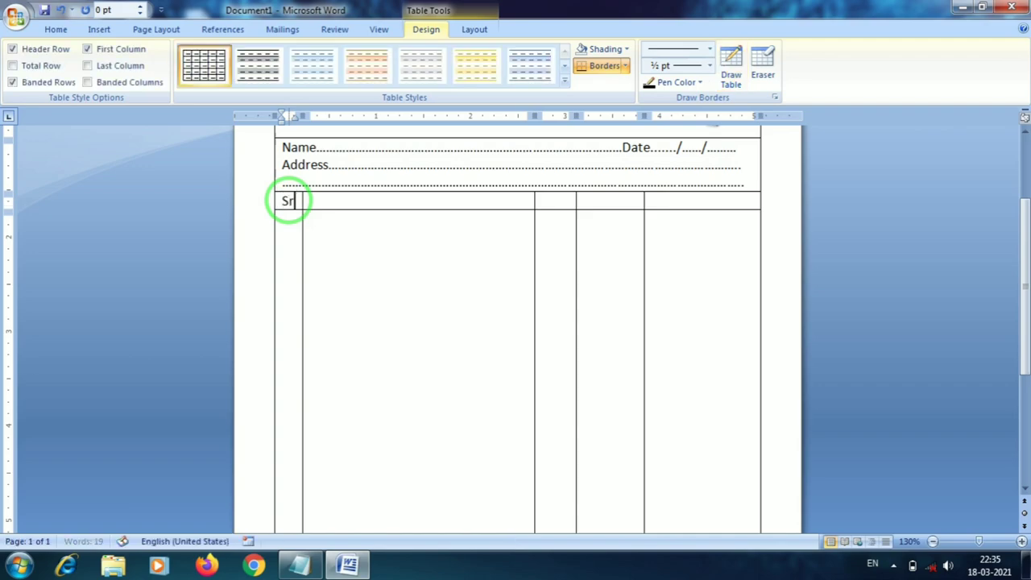
{"action": "type", "text": ".N"}
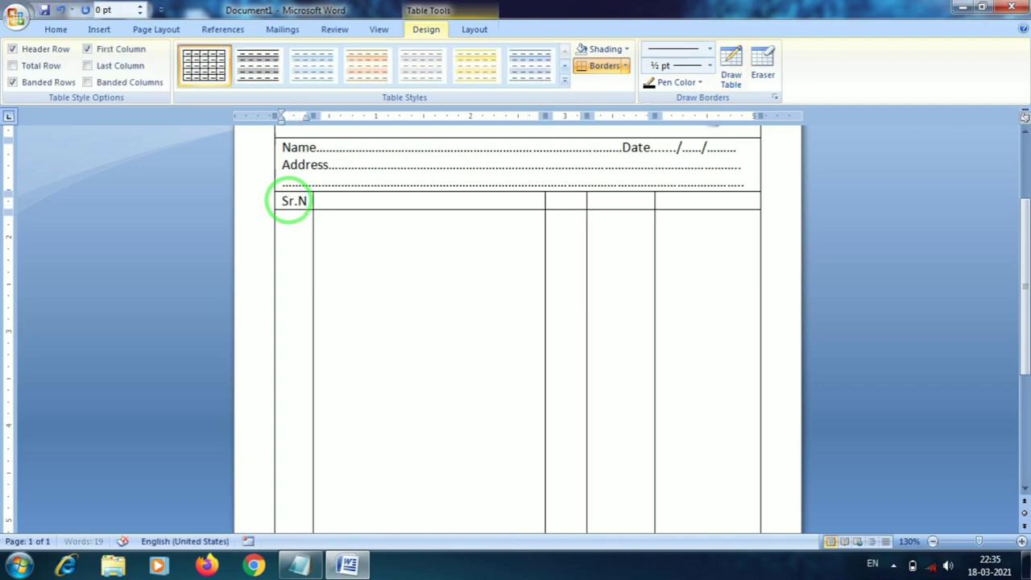
{"action": "type", "text": "."}
{"action": "key", "text": "Tab"}
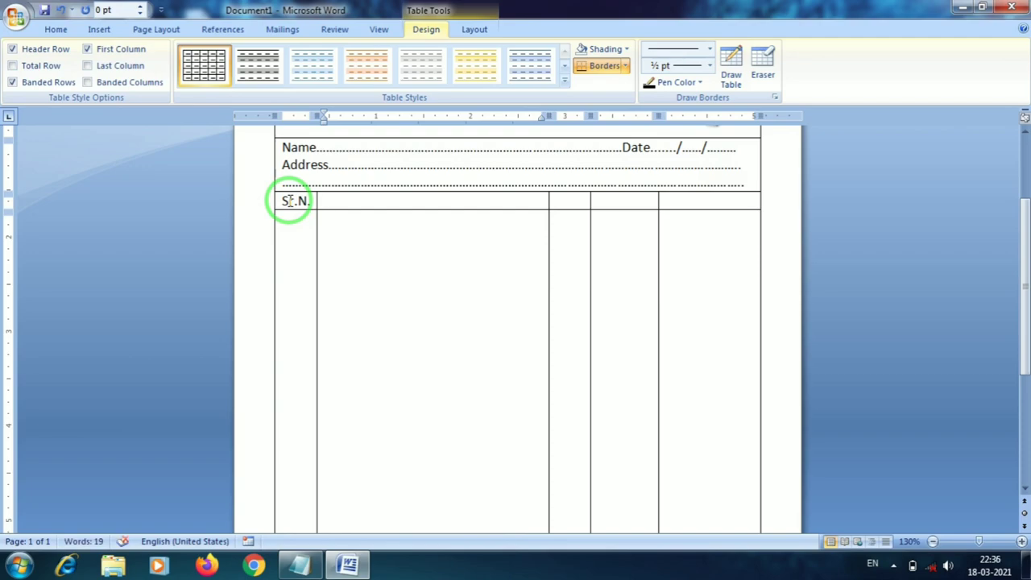
{"action": "type", "text": "P"}
{"action": "type", "text": "ARTICULARS"}
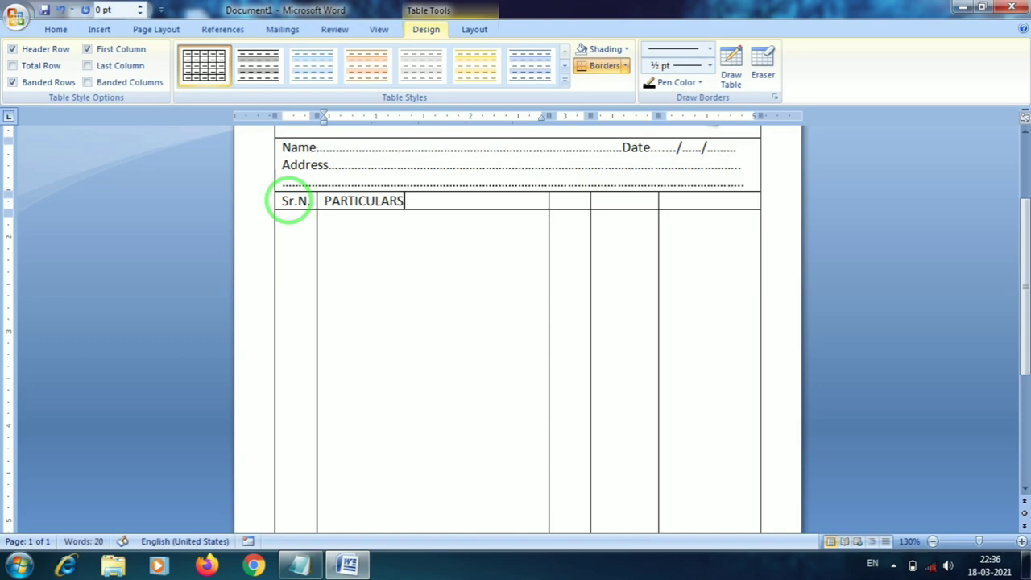
{"action": "key", "text": "Tab"}
{"action": "type", "text": "QTY"}
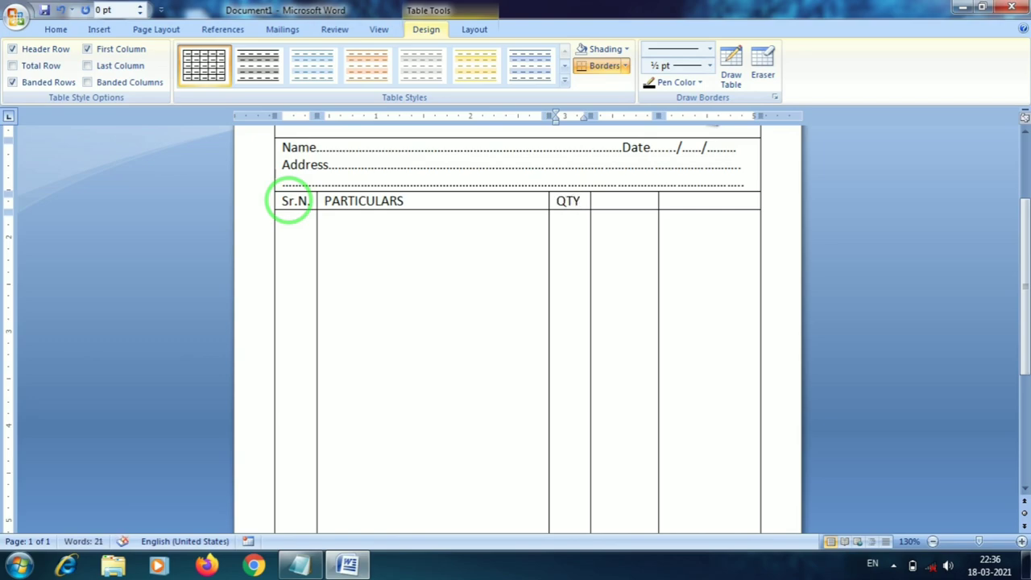
{"action": "key", "text": "Tab"}
{"action": "type", "text": "RATE"}
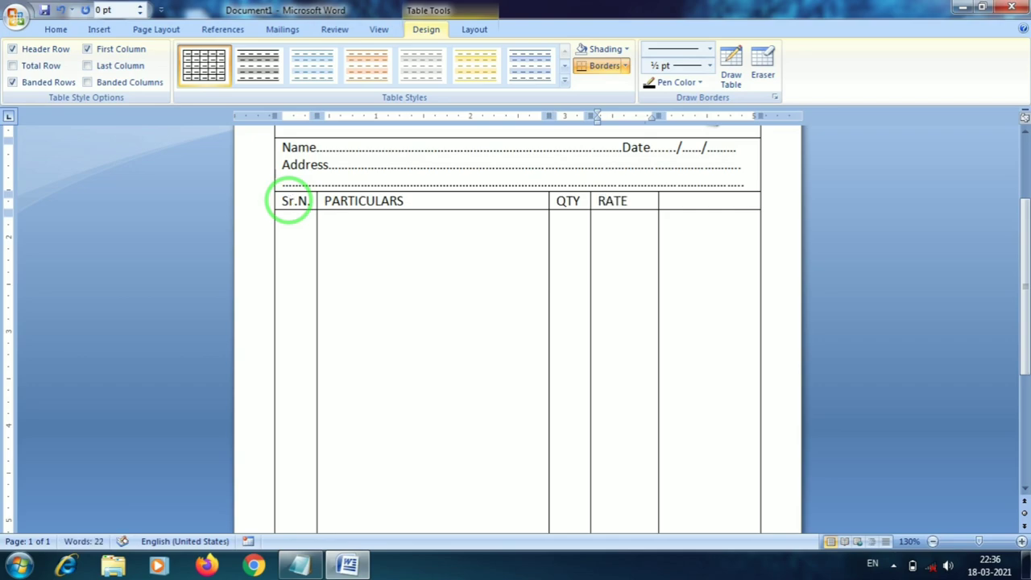
{"action": "key", "text": "Tab"}
{"action": "type", "text": "t"}
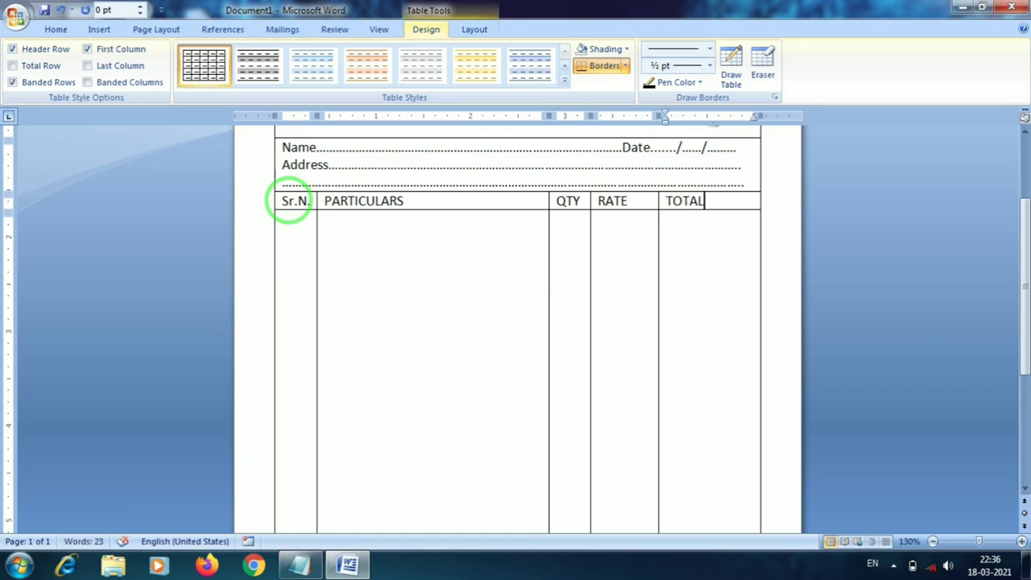
{"action": "key", "text": "BackSpace"}
{"action": "type", "text": "."}
{"action": "left_click_drag", "start_coordinate": [730, 202], "coordinate": [409, 201]}
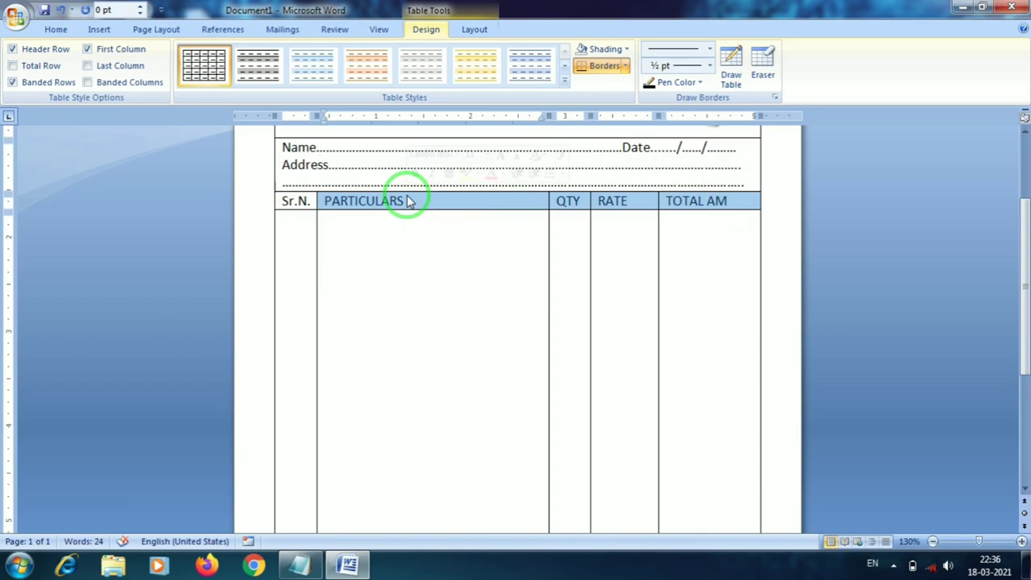
Step: Capitalize each word of the header labels (Sr.N., Particulars, Qty, Rate, Total Am) and centre them in their cells
{"action": "left_click", "coordinate": [53, 30]}
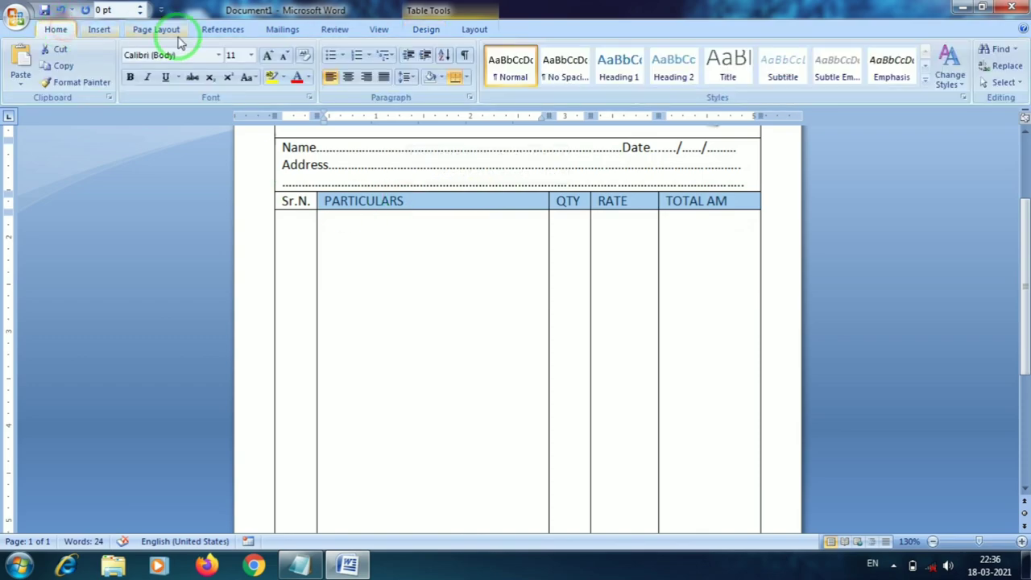
{"action": "left_click", "coordinate": [249, 76]}
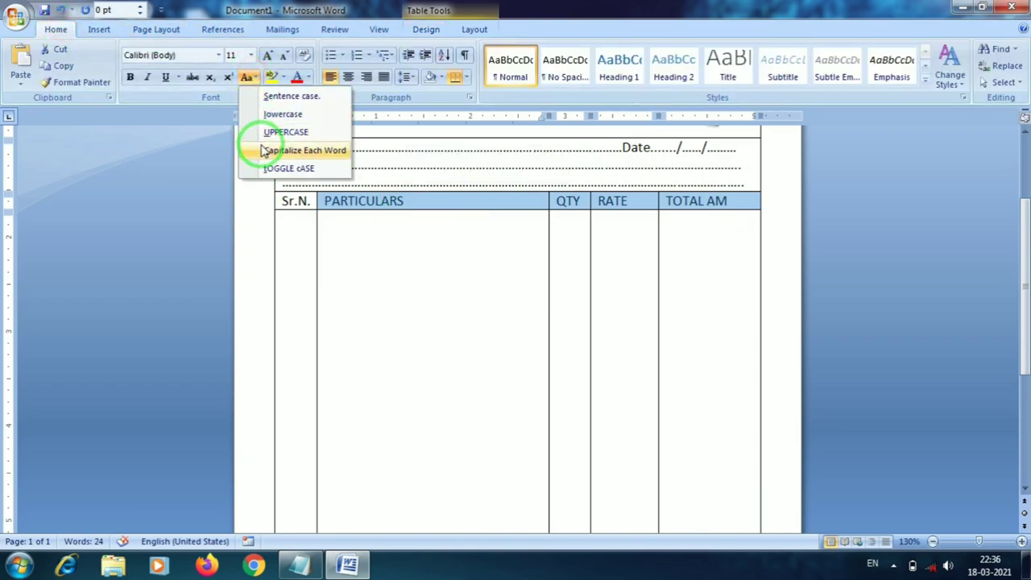
{"action": "left_click", "coordinate": [265, 150]}
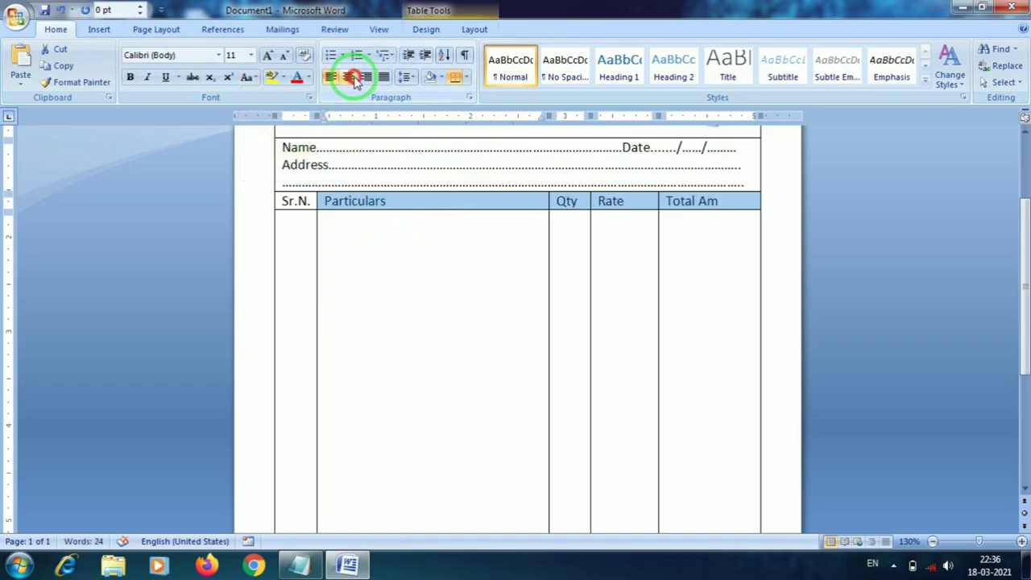
{"action": "left_click", "coordinate": [348, 76]}
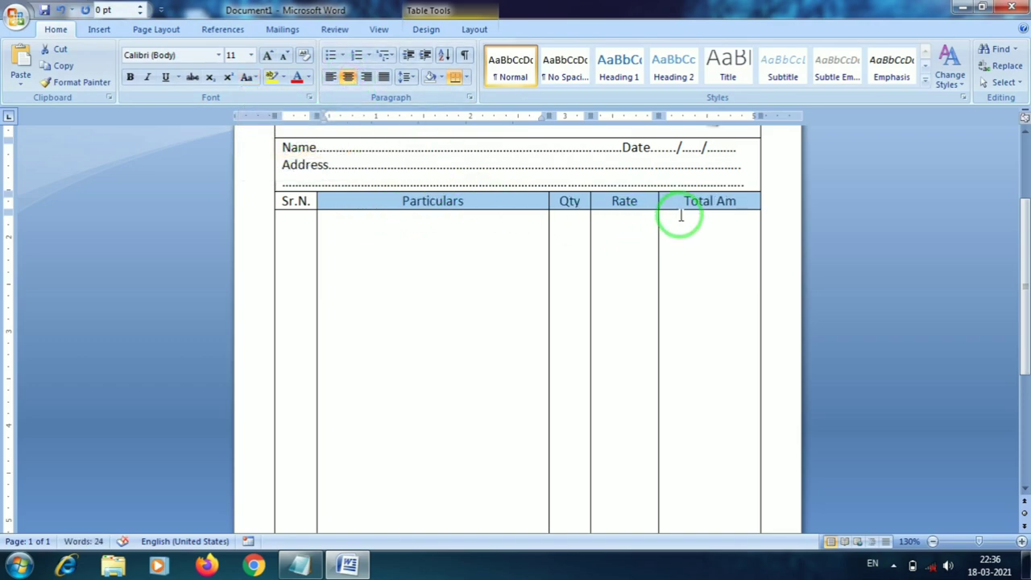
{"action": "left_click", "coordinate": [723, 286]}
{"action": "scroll", "coordinate": [724, 287], "scroll_direction": "down", "scroll_amount": 3}
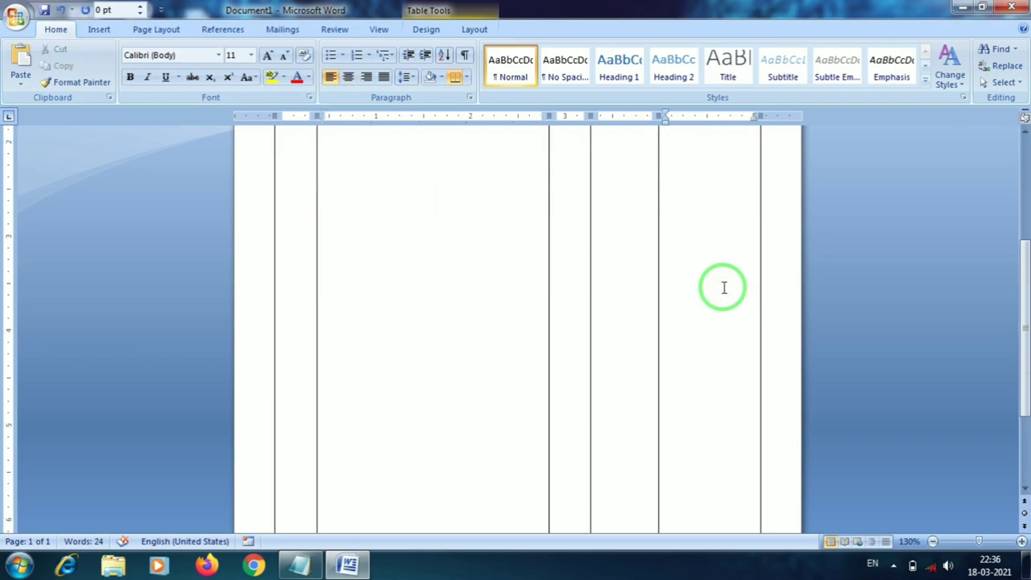
{"action": "scroll", "coordinate": [714, 278], "scroll_direction": "down", "scroll_amount": 2}
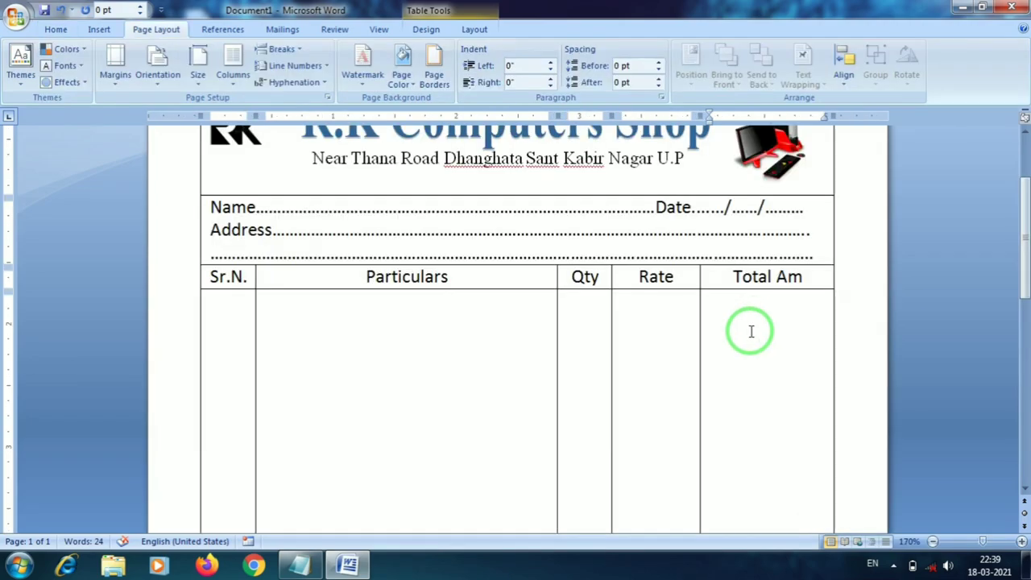
Step: Make the table's item row taller by dragging its marker on the vertical ruler
{"action": "scroll", "coordinate": [738, 329], "scroll_direction": "down", "scroll_amount": 1}
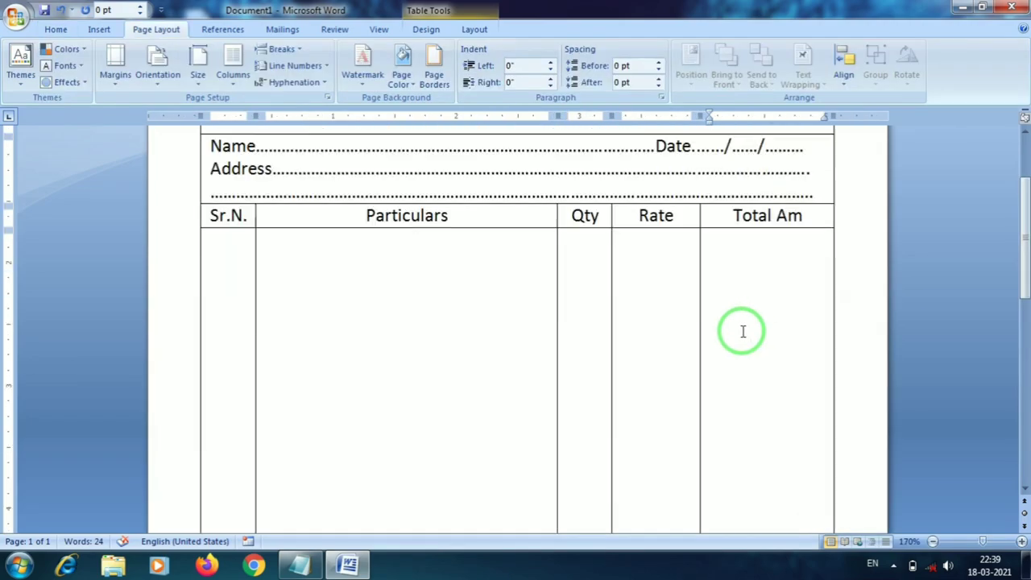
{"action": "scroll", "coordinate": [738, 329], "scroll_direction": "down", "scroll_amount": 3}
{"action": "scroll", "coordinate": [744, 329], "scroll_direction": "down", "scroll_amount": 1}
{"action": "scroll", "coordinate": [770, 272], "scroll_direction": "down", "scroll_amount": 1}
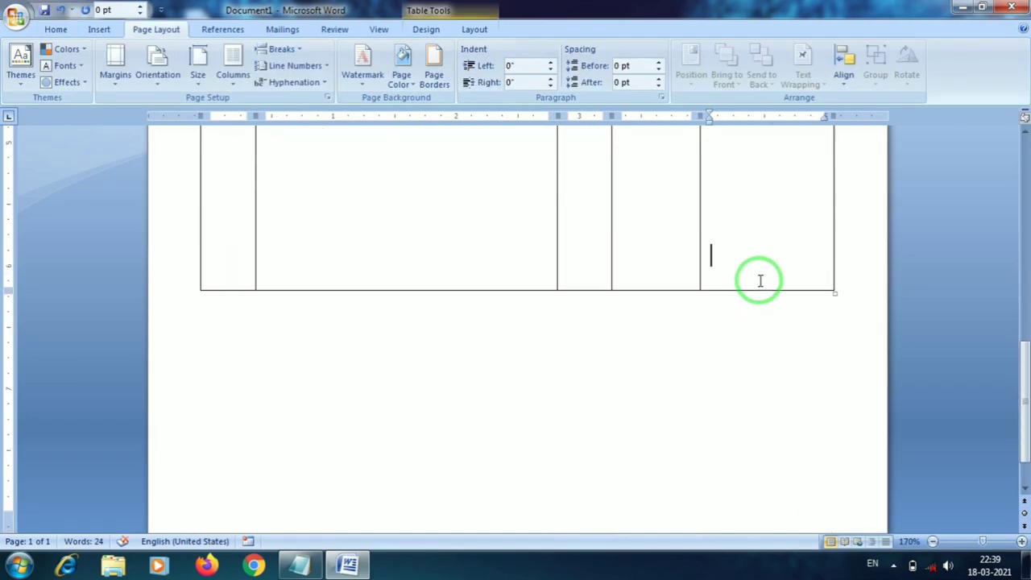
{"action": "left_click", "coordinate": [425, 30]}
{"action": "left_click", "coordinate": [474, 29]}
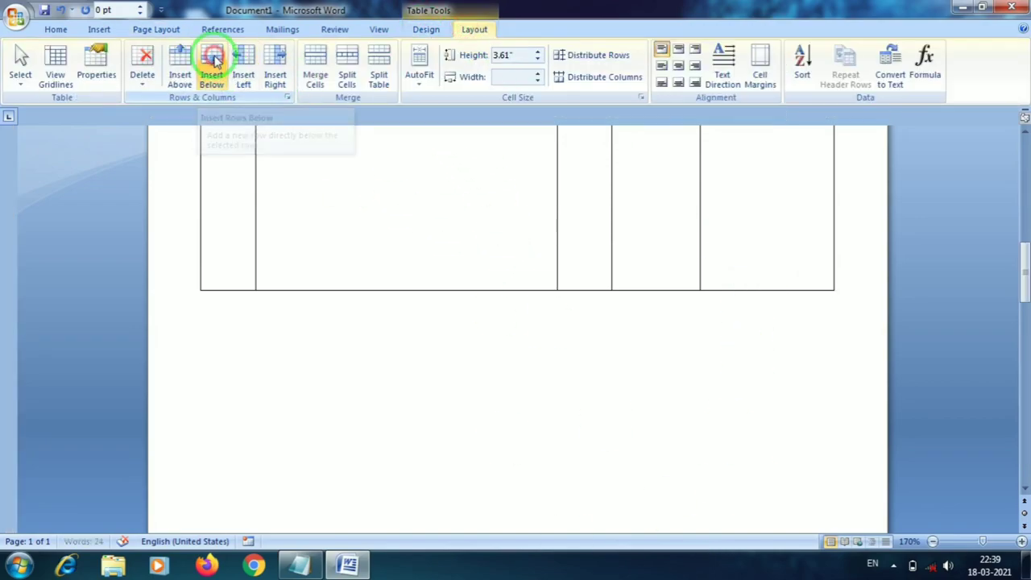
{"action": "scroll", "coordinate": [559, 247], "scroll_direction": "up", "scroll_amount": 5}
{"action": "scroll", "coordinate": [703, 306], "scroll_direction": "up", "scroll_amount": 8}
{"action": "scroll", "coordinate": [702, 330], "scroll_direction": "down", "scroll_amount": 10}
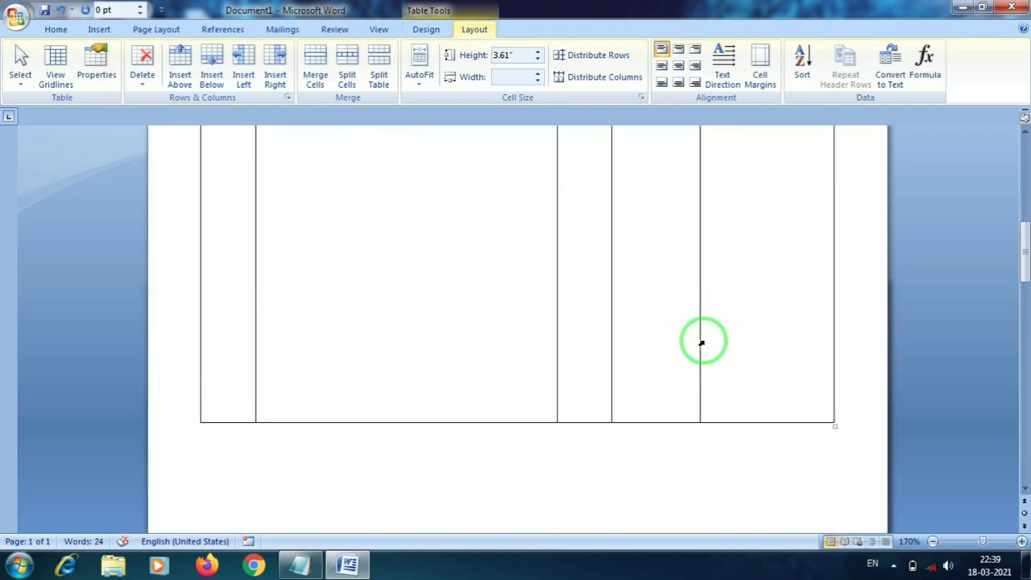
{"action": "scroll", "coordinate": [702, 345], "scroll_direction": "up", "scroll_amount": 6}
{"action": "scroll", "coordinate": [707, 342], "scroll_direction": "up", "scroll_amount": 4}
{"action": "scroll", "coordinate": [713, 337], "scroll_direction": "down", "scroll_amount": 10}
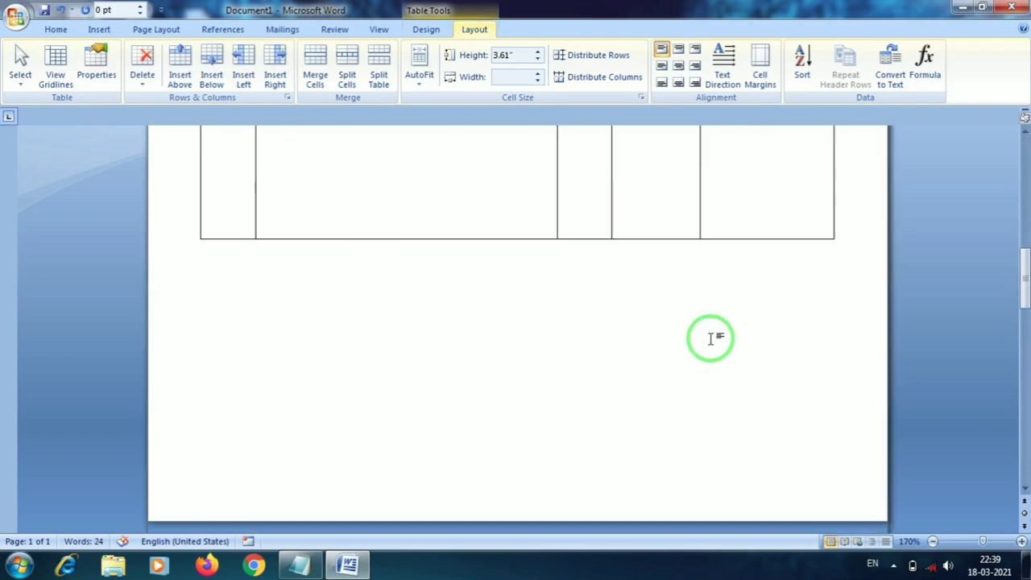
{"action": "scroll", "coordinate": [713, 338], "scroll_direction": "down", "scroll_amount": 6}
{"action": "scroll", "coordinate": [732, 343], "scroll_direction": "down", "scroll_amount": 3}
{"action": "scroll", "coordinate": [731, 345], "scroll_direction": "down", "scroll_amount": 6}
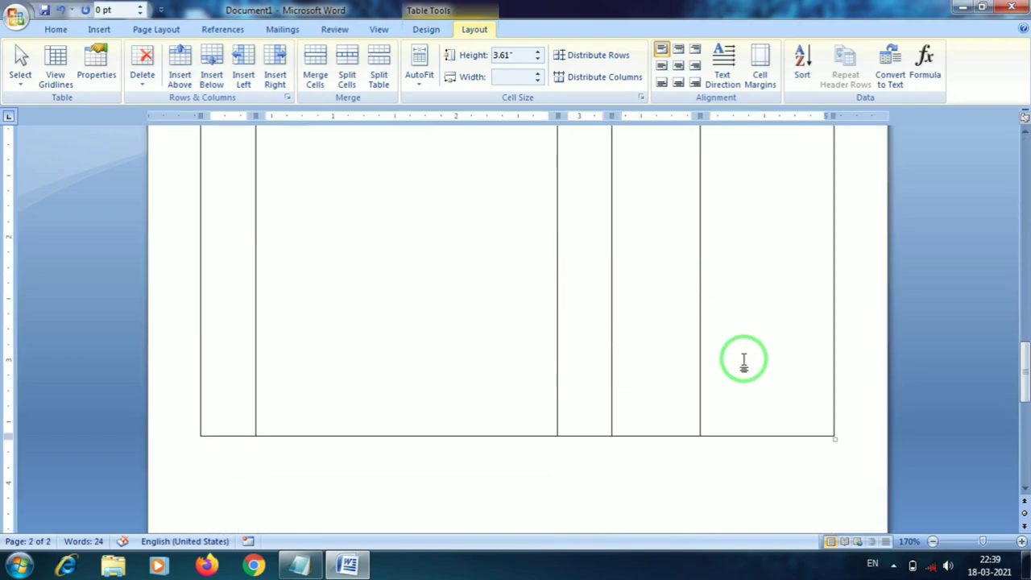
{"action": "scroll", "coordinate": [738, 352], "scroll_direction": "up", "scroll_amount": 6}
{"action": "scroll", "coordinate": [626, 352], "scroll_direction": "up", "scroll_amount": 4}
{"action": "scroll", "coordinate": [403, 363], "scroll_direction": "down", "scroll_amount": 4}
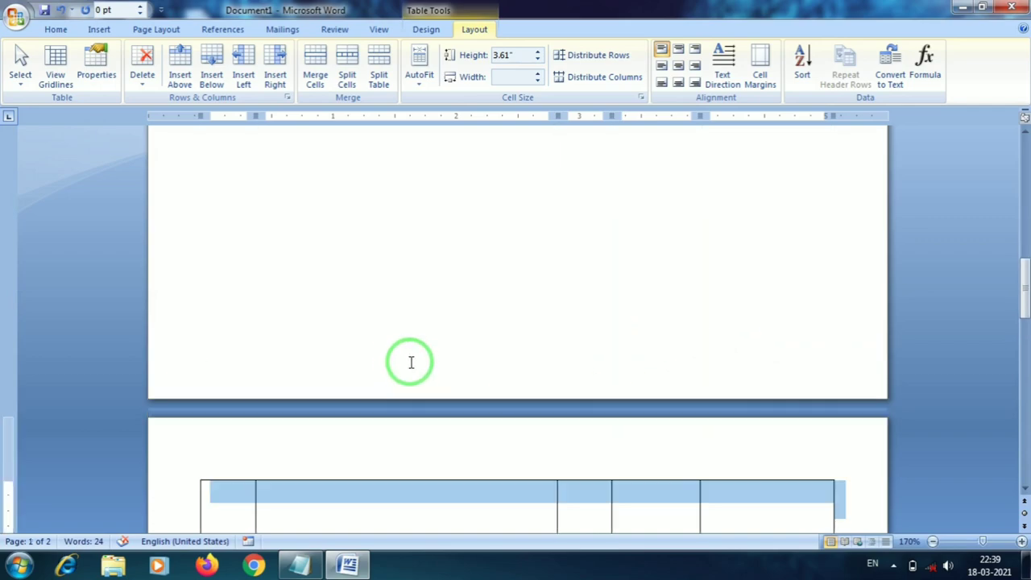
{"action": "scroll", "coordinate": [730, 274], "scroll_direction": "down", "scroll_amount": 8}
{"action": "scroll", "coordinate": [720, 362], "scroll_direction": "up", "scroll_amount": 2}
{"action": "left_click", "coordinate": [726, 339]}
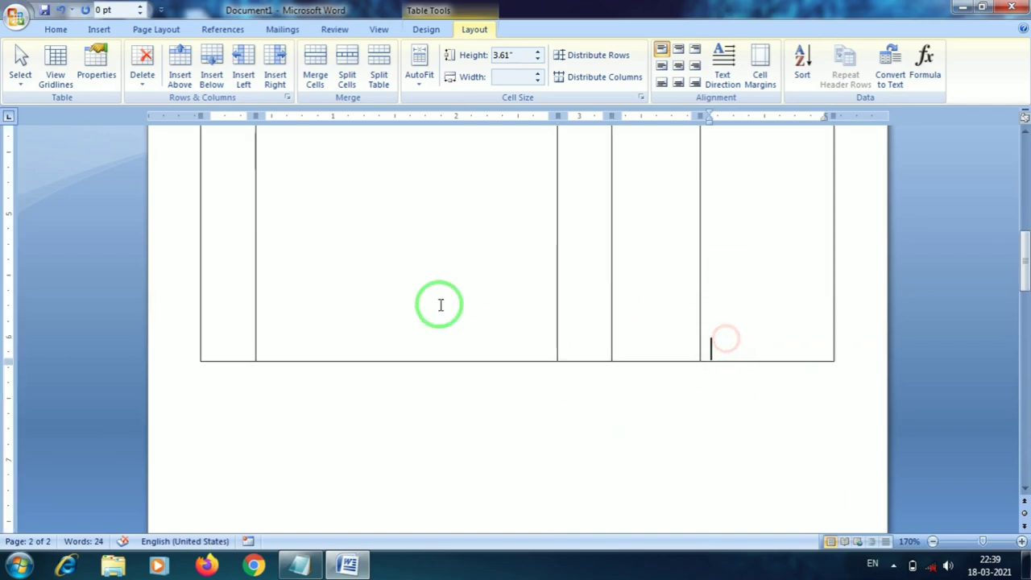
{"action": "scroll", "coordinate": [260, 376], "scroll_direction": "down", "scroll_amount": 2}
{"action": "left_click_drag", "start_coordinate": [10, 236], "coordinate": [9, 275]}
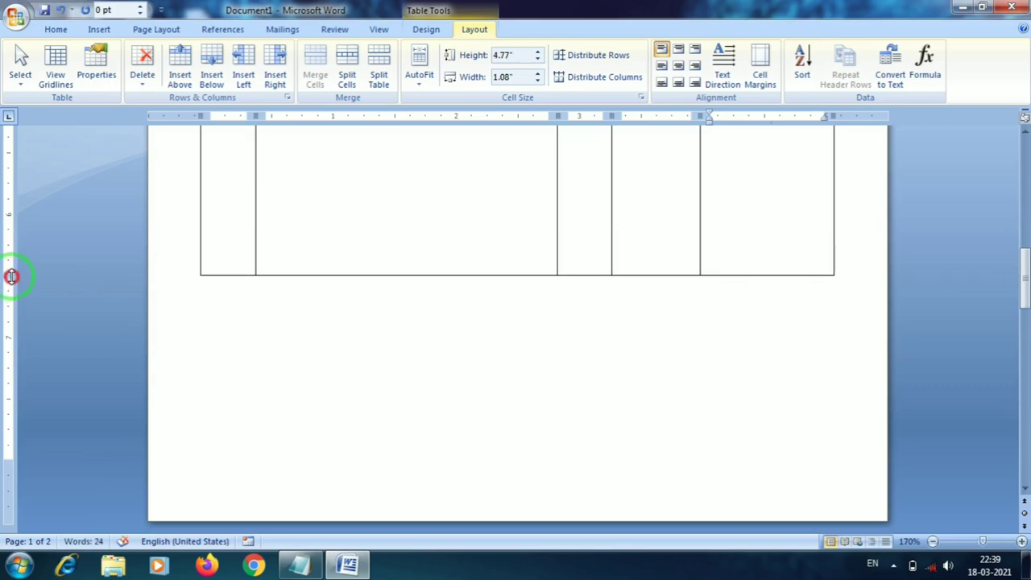
Step: Shrink the table from its bottom-right handle so the whole bill fits on page 1
{"action": "left_click", "coordinate": [497, 250]}
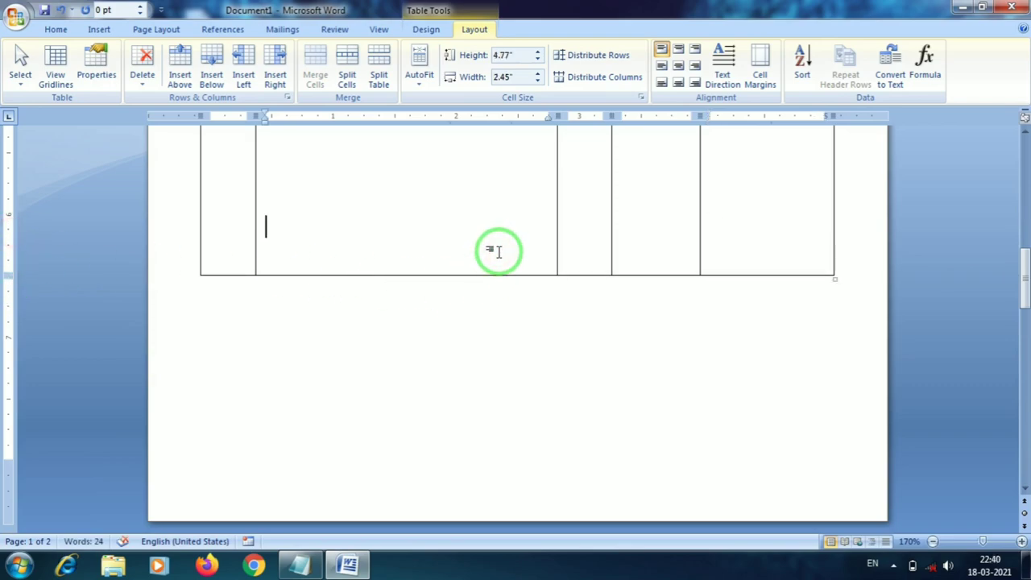
{"action": "scroll", "coordinate": [531, 368], "scroll_direction": "down", "scroll_amount": 5}
{"action": "scroll", "coordinate": [529, 368], "scroll_direction": "down", "scroll_amount": 3}
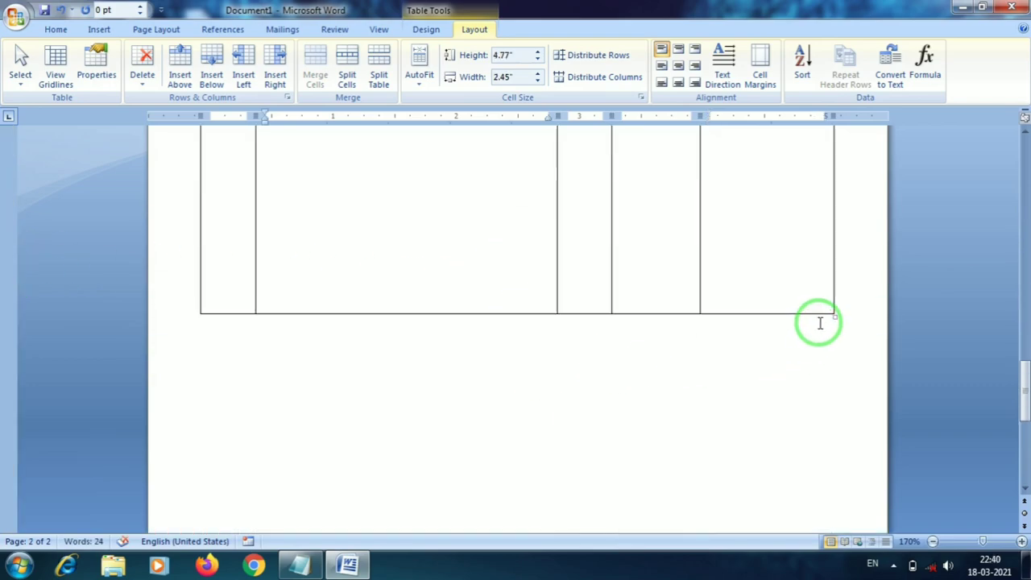
{"action": "mouse_move", "coordinate": [835, 315]}
{"action": "left_mouse_down"}
{"action": "mouse_move", "coordinate": [828, 130]}
{"action": "mouse_move", "coordinate": [839, 188]}
{"action": "left_mouse_up"}
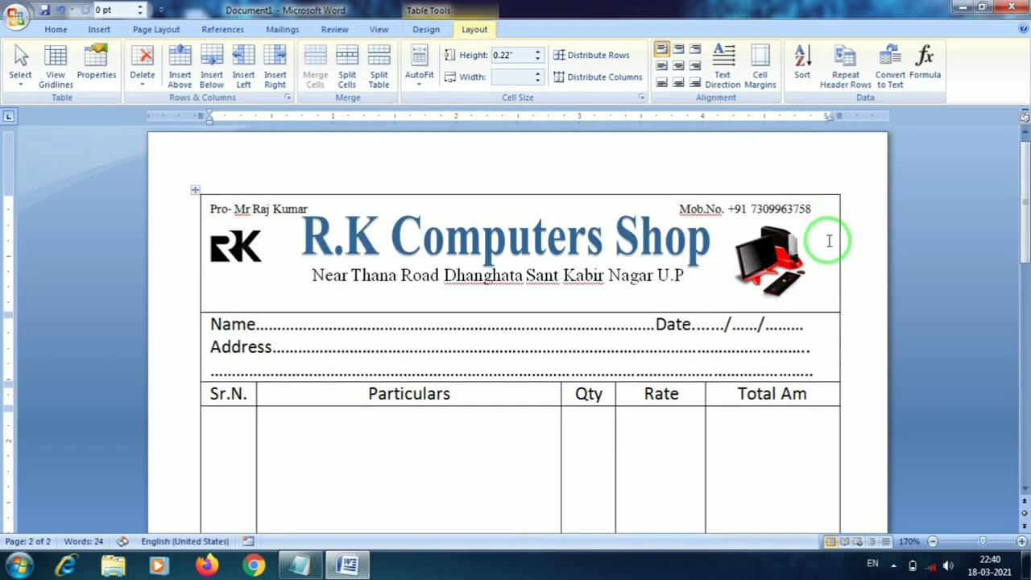
{"action": "scroll", "coordinate": [752, 359], "scroll_direction": "down", "scroll_amount": 5}
{"action": "scroll", "coordinate": [752, 372], "scroll_direction": "down", "scroll_amount": 3}
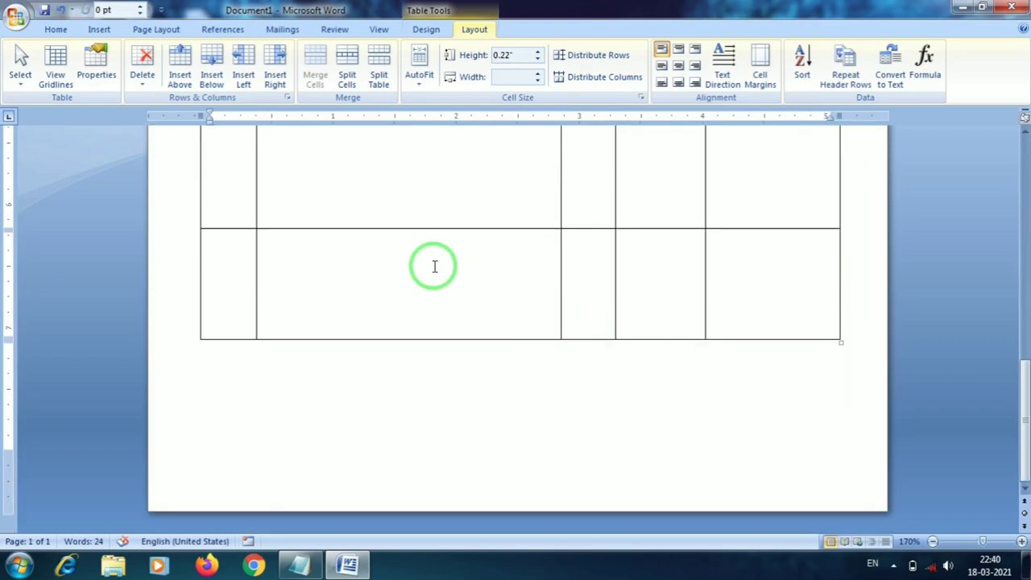
Step: Merge the table's bottom row into one full-width cell and make the item rows above it taller
{"action": "left_click_drag", "start_coordinate": [451, 228], "coordinate": [445, 302]}
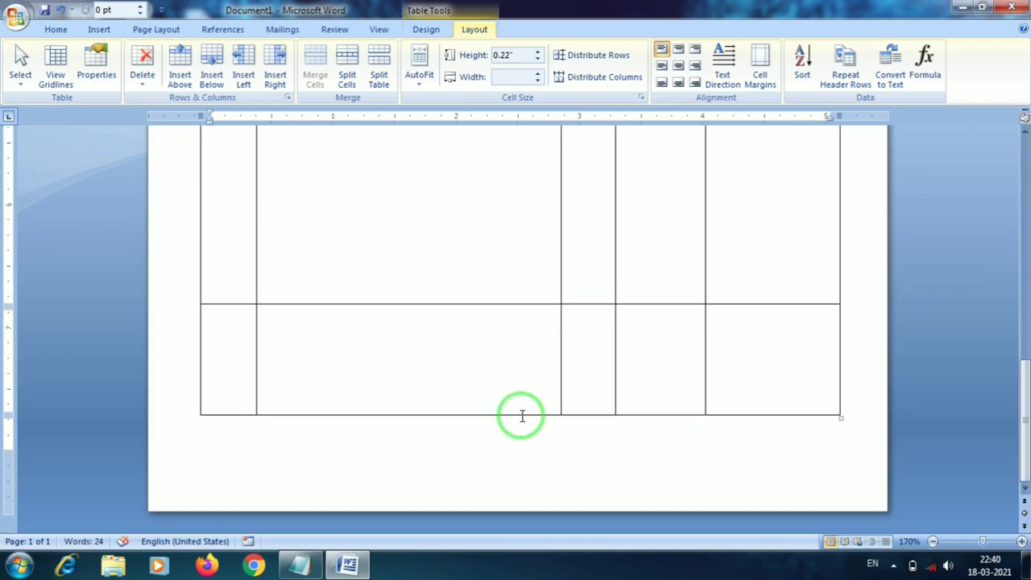
{"action": "left_click_drag", "start_coordinate": [522, 412], "coordinate": [521, 343]}
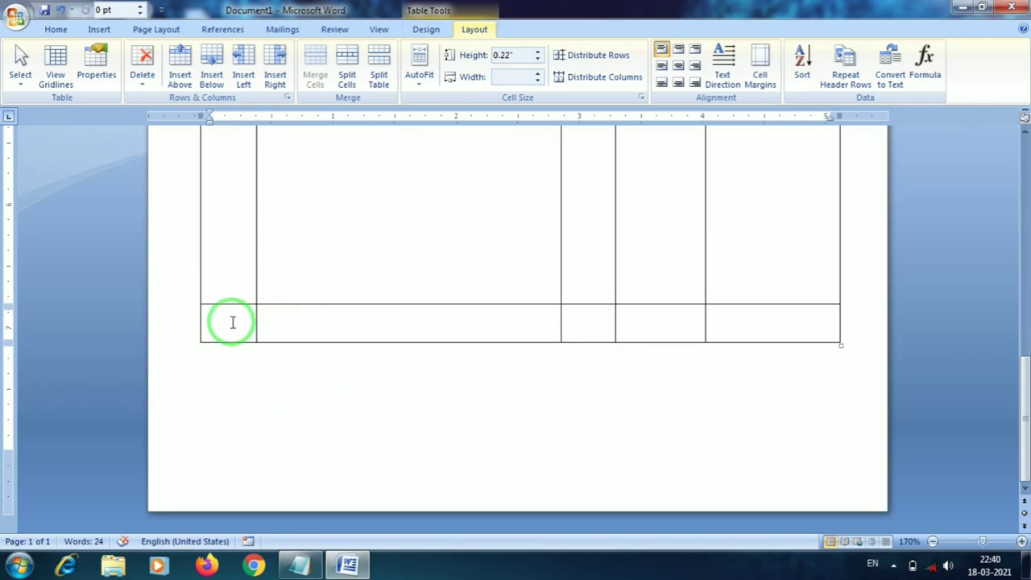
{"action": "left_click_drag", "start_coordinate": [230, 320], "coordinate": [568, 346]}
{"action": "left_click_drag", "start_coordinate": [723, 328], "coordinate": [741, 330]}
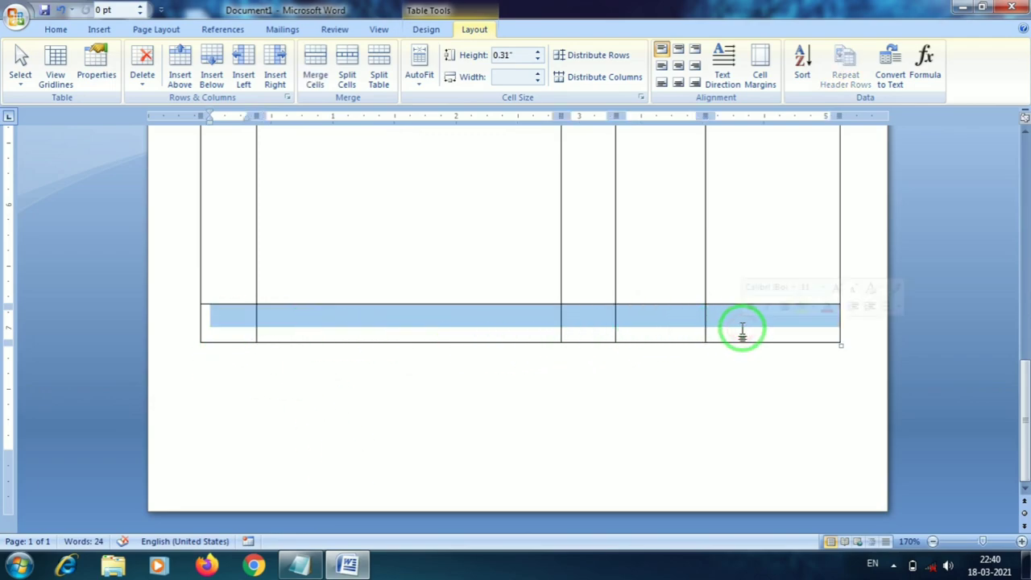
{"action": "left_click", "coordinate": [399, 85]}
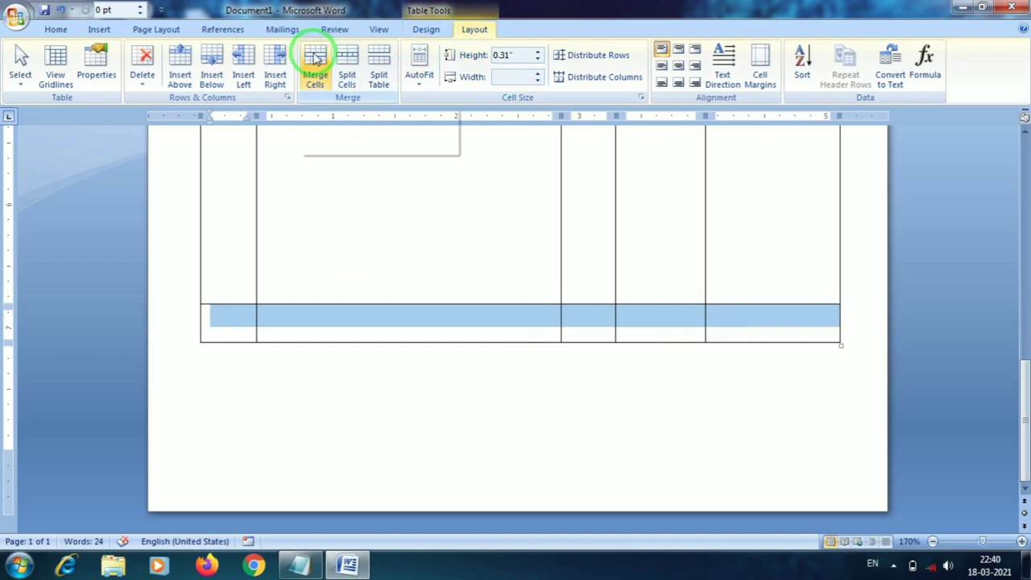
{"action": "left_click", "coordinate": [314, 56]}
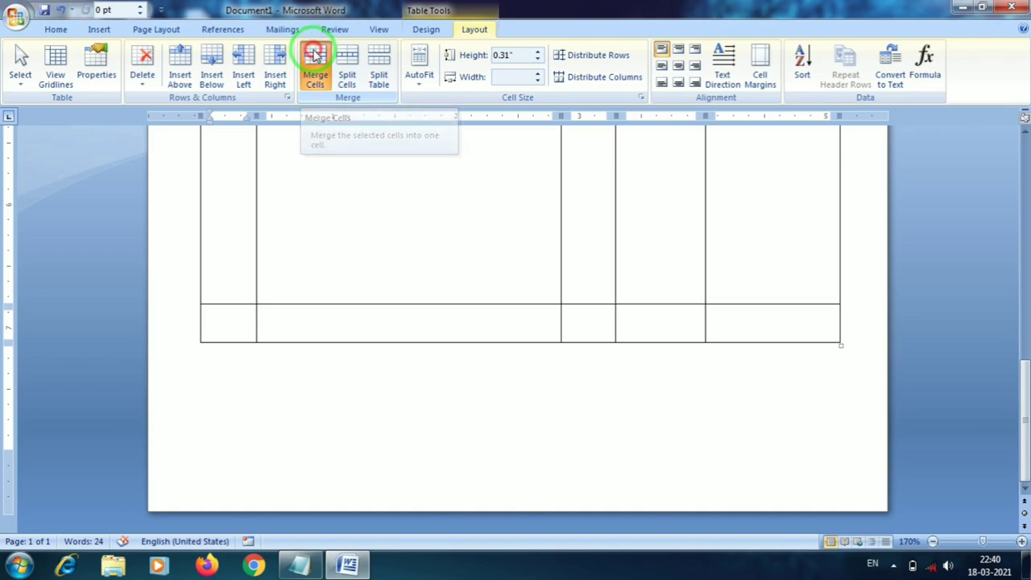
{"action": "left_click", "coordinate": [252, 319]}
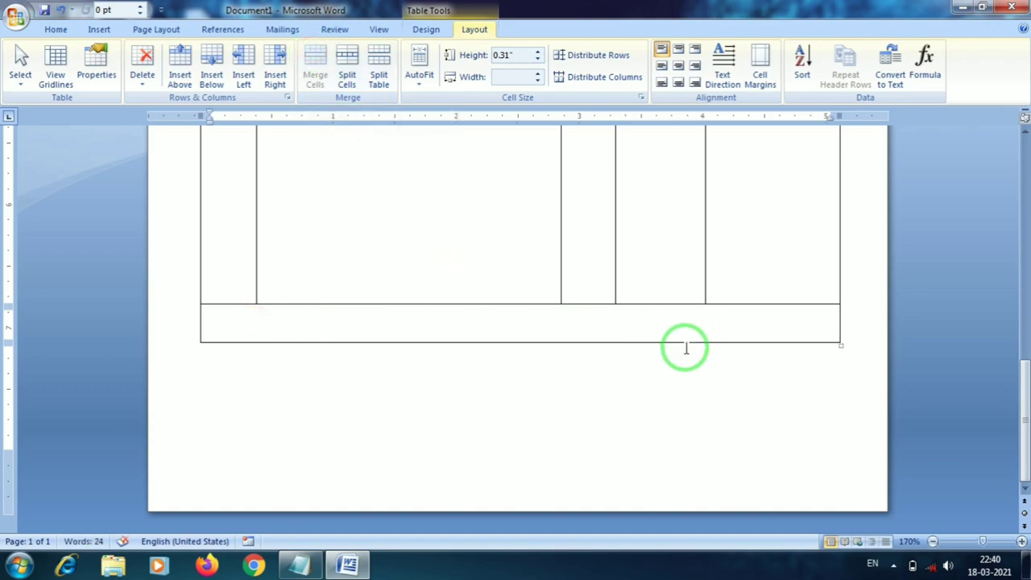
{"action": "left_click_drag", "start_coordinate": [700, 305], "coordinate": [700, 425]}
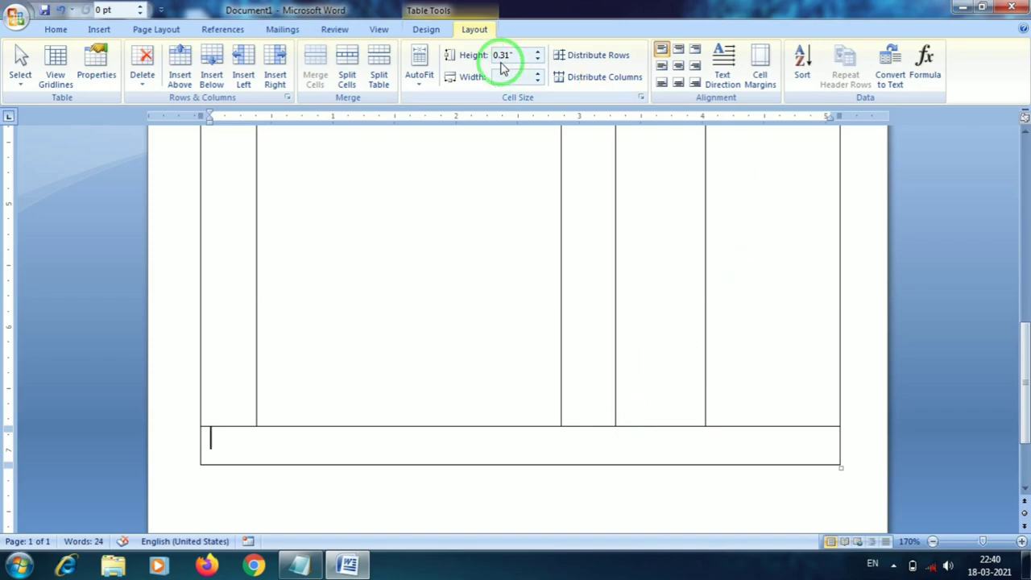
Step: Draw a line near the bottom of the Rate column to split off a cell labelled 'Total'
{"action": "left_click", "coordinate": [431, 31]}
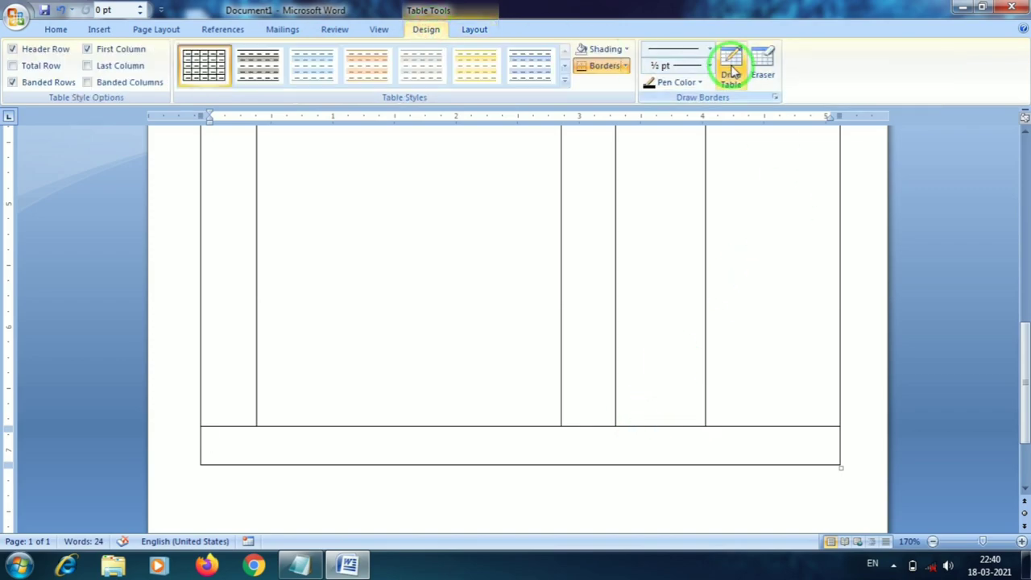
{"action": "left_click", "coordinate": [731, 69]}
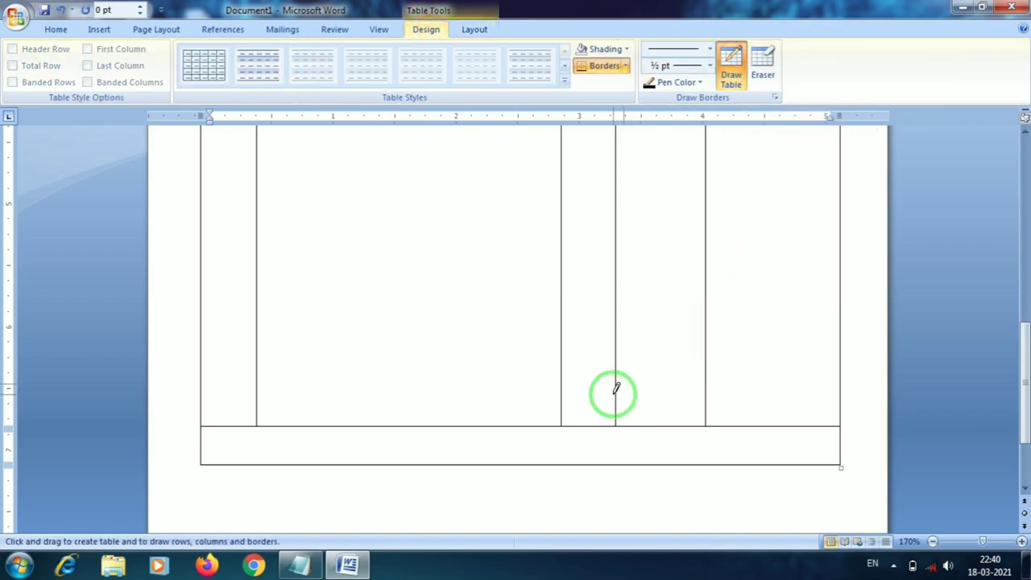
{"action": "left_click_drag", "start_coordinate": [618, 395], "coordinate": [679, 395]}
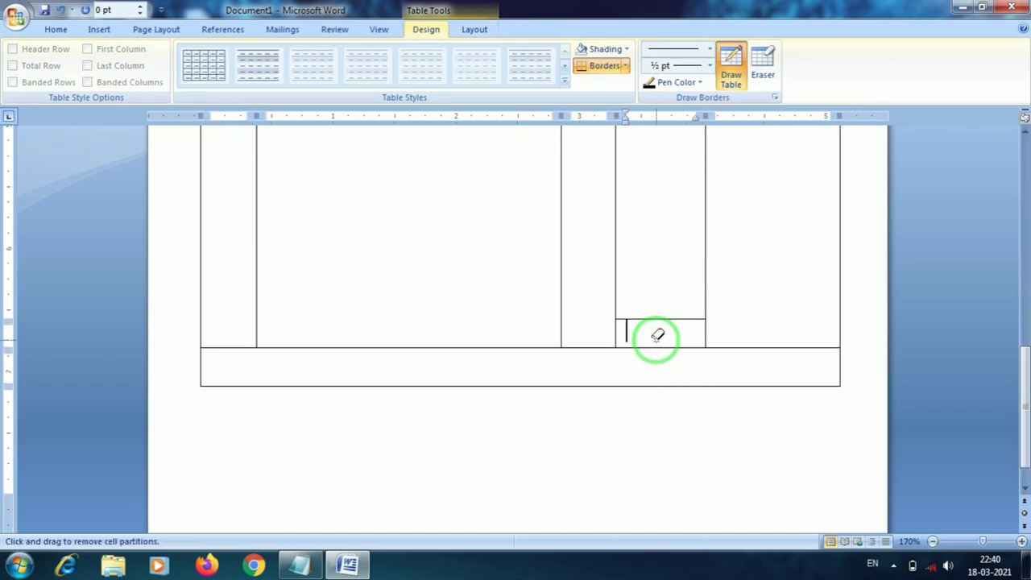
{"action": "type", "text": "Total"}
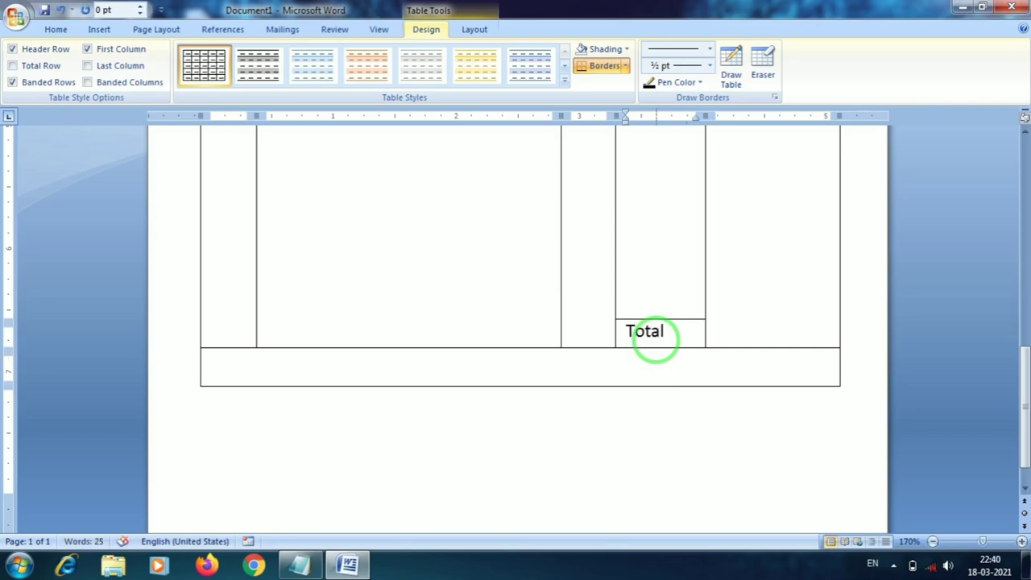
{"action": "left_click", "coordinate": [290, 368]}
{"action": "type", "text": "Rs.(in Word)...................................................................................................."}
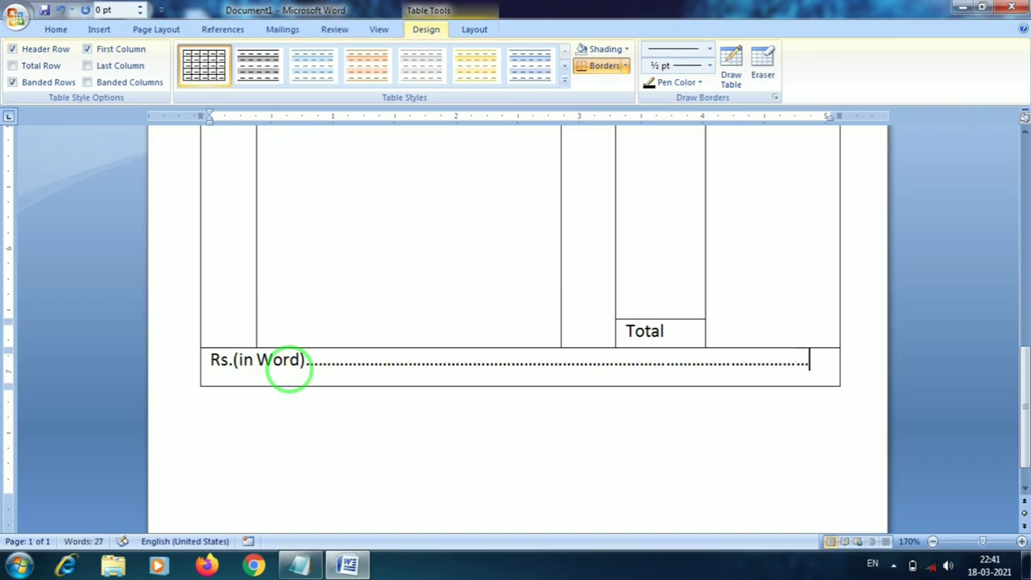
Step: Add a blank line above the dotted 'Rs.(in Word)' line in the merged bottom row
{"action": "left_click", "coordinate": [211, 359]}
{"action": "key", "text": "Return"}
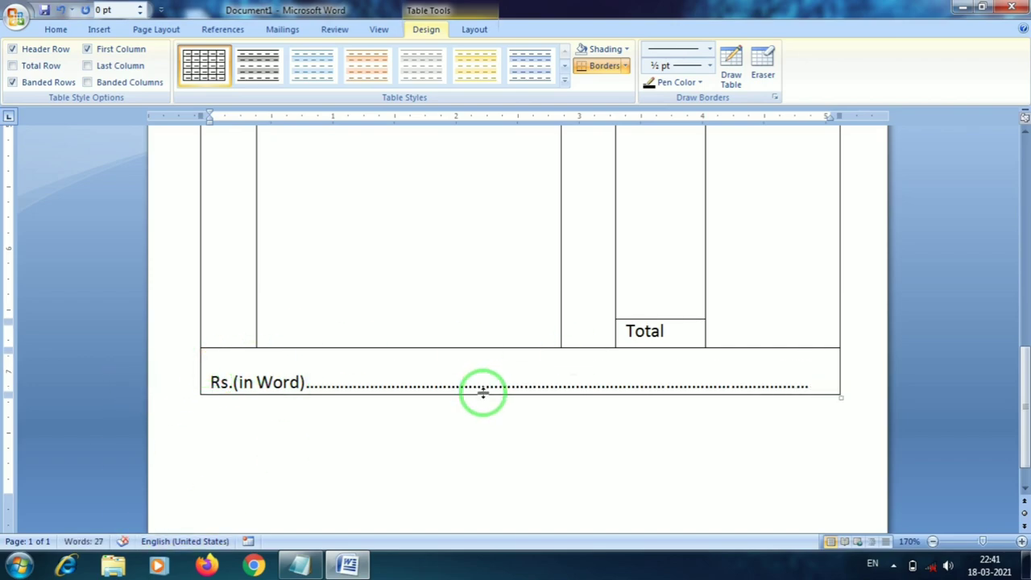
{"action": "scroll", "coordinate": [513, 384], "scroll_direction": "up", "scroll_amount": 3}
{"action": "scroll", "coordinate": [514, 386], "scroll_direction": "up", "scroll_amount": 3}
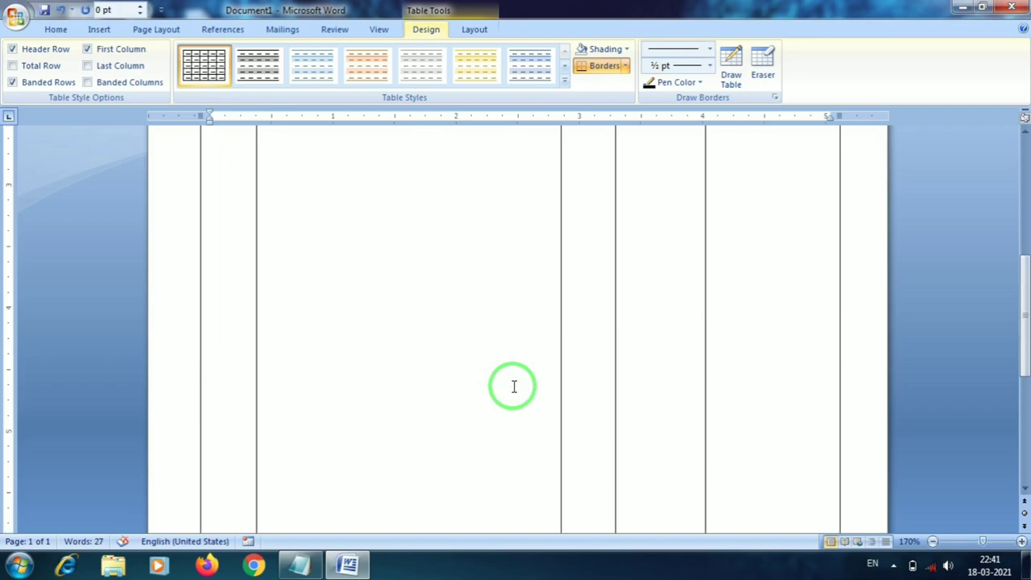
{"action": "scroll", "coordinate": [513, 386], "scroll_direction": "up", "scroll_amount": 2}
{"action": "scroll", "coordinate": [513, 385], "scroll_direction": "up", "scroll_amount": 3}
{"action": "scroll", "coordinate": [685, 359], "scroll_direction": "down", "scroll_amount": 5}
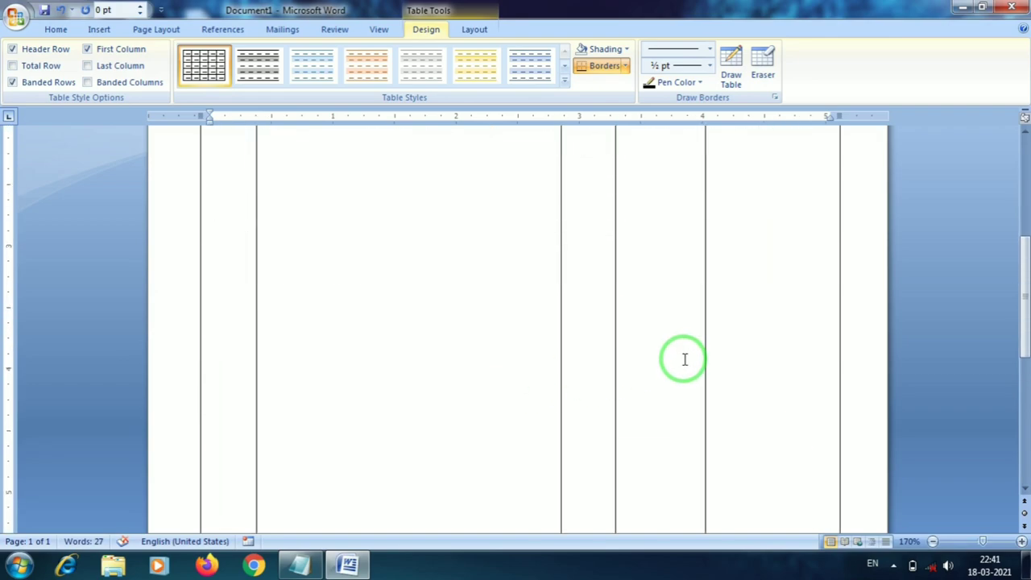
{"action": "scroll", "coordinate": [685, 359], "scroll_direction": "up", "scroll_amount": 1}
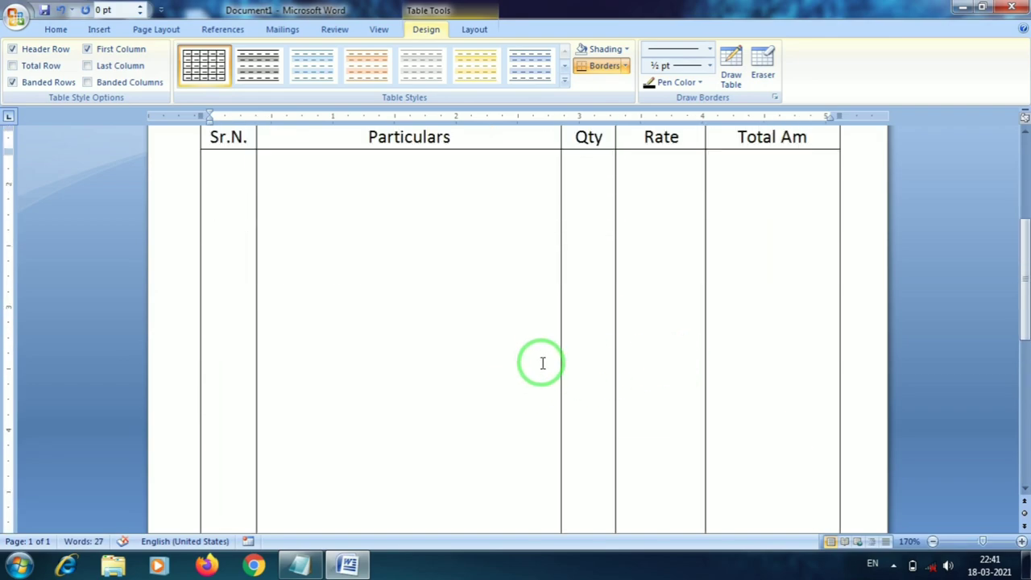
{"action": "scroll", "coordinate": [532, 359], "scroll_direction": "down", "scroll_amount": 3}
{"action": "scroll", "coordinate": [306, 268], "scroll_direction": "down", "scroll_amount": 1}
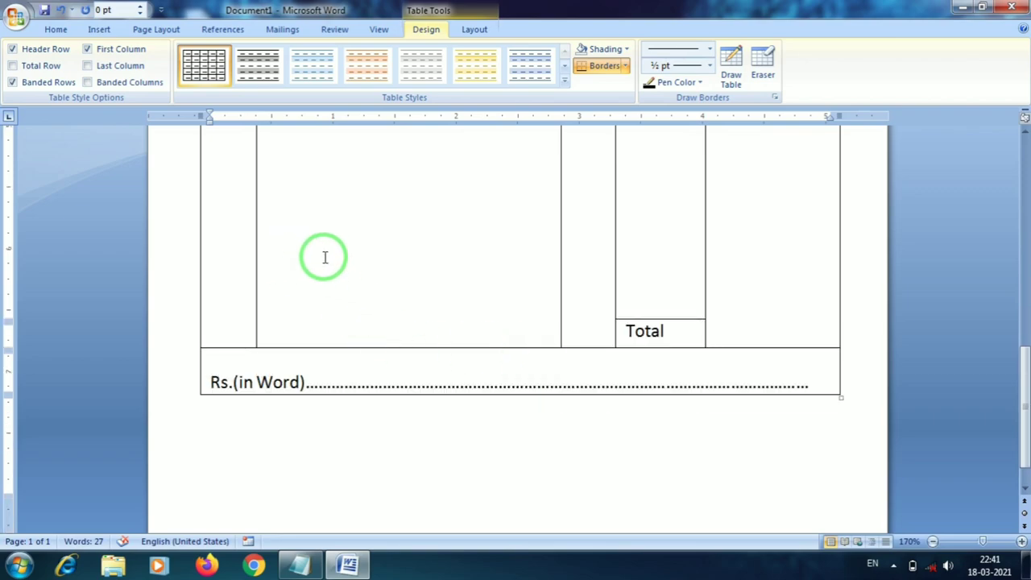
{"action": "scroll", "coordinate": [294, 248], "scroll_direction": "up", "scroll_amount": 1}
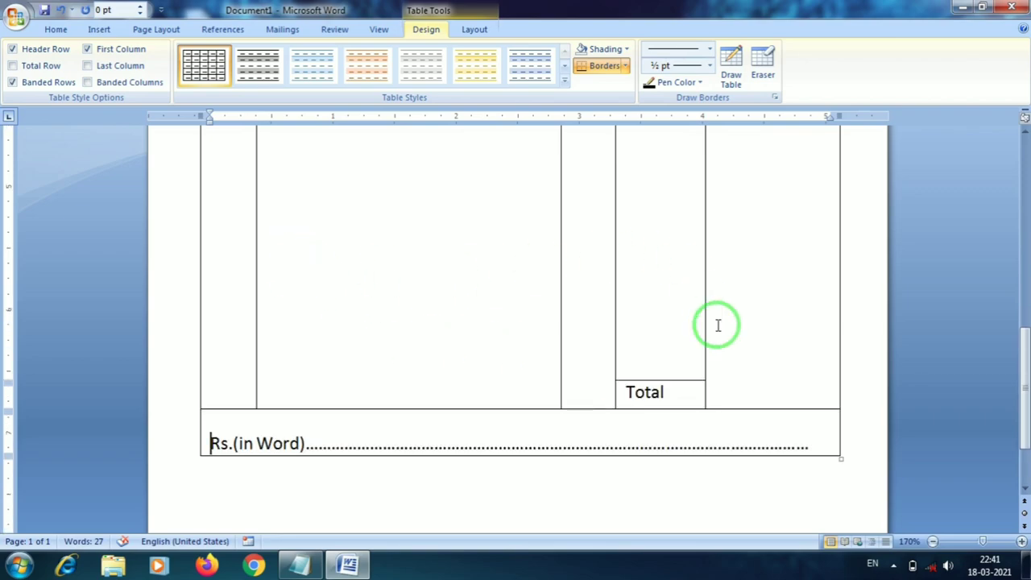
Step: Draw a plain text box below the table, stretched to 5.18 by 0.62 inches to span it
{"action": "left_click", "coordinate": [100, 30]}
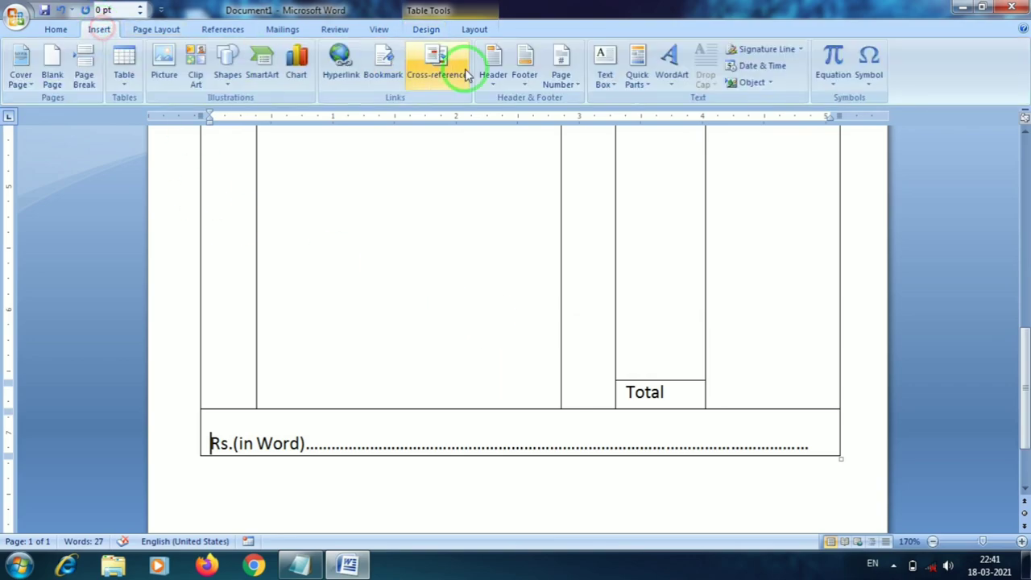
{"action": "left_click", "coordinate": [605, 68]}
{"action": "left_click", "coordinate": [632, 381]}
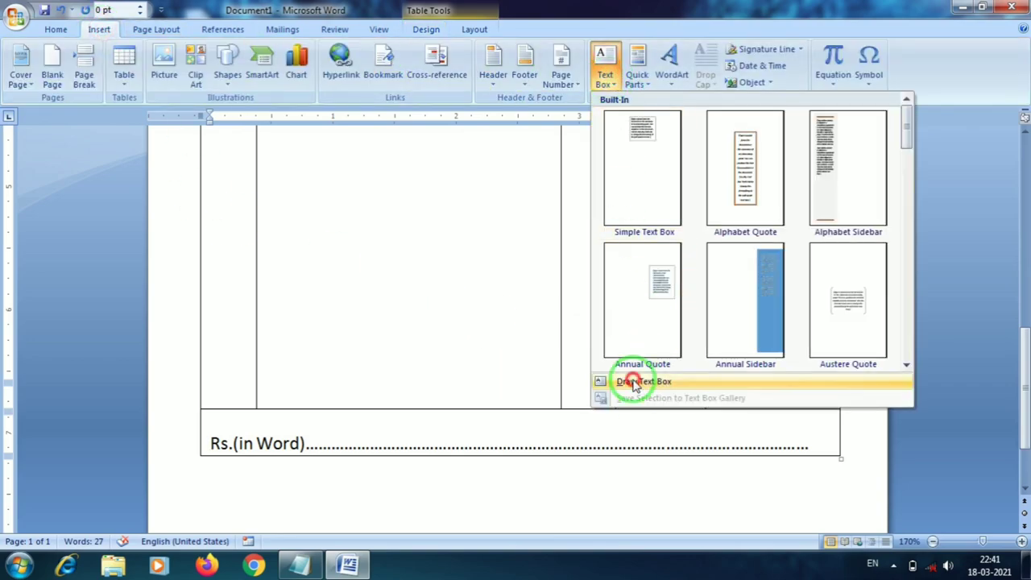
{"action": "left_click_drag", "start_coordinate": [266, 249], "coordinate": [535, 391]}
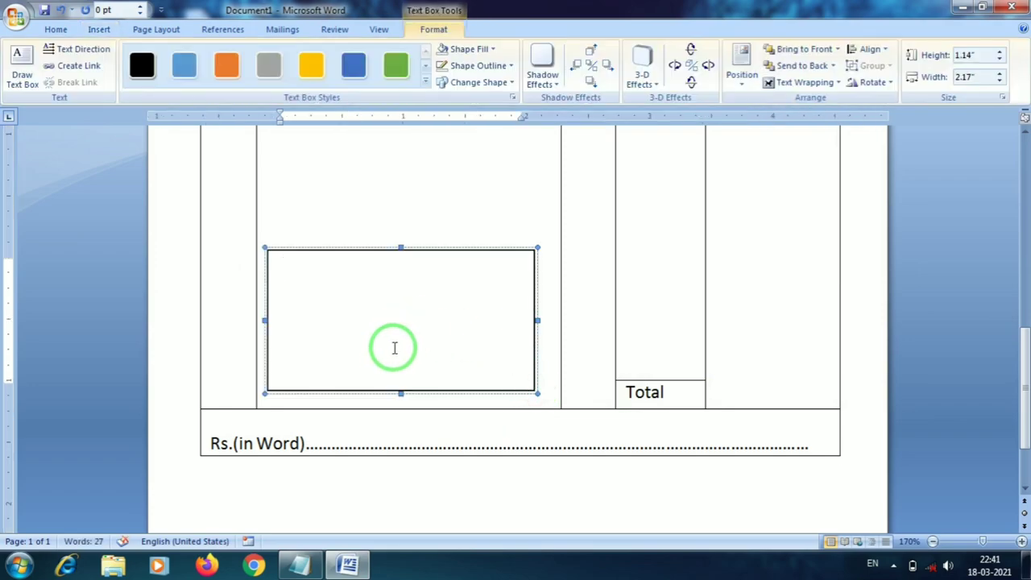
{"action": "scroll", "coordinate": [395, 338], "scroll_direction": "down", "scroll_amount": 2}
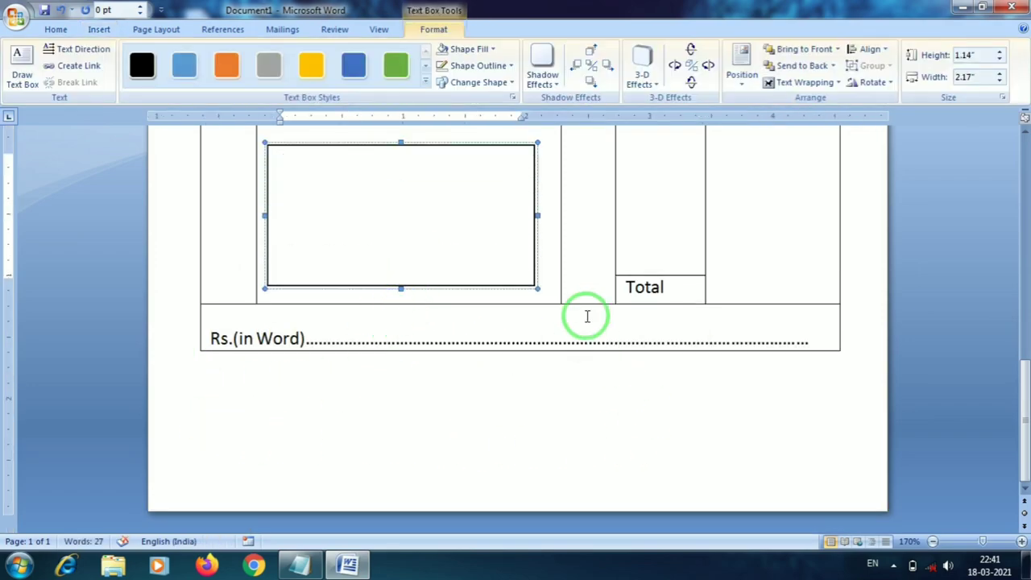
{"action": "mouse_move", "coordinate": [484, 288]}
{"action": "left_mouse_down"}
{"action": "mouse_move", "coordinate": [418, 499]}
{"action": "mouse_move", "coordinate": [818, 437]}
{"action": "left_mouse_up"}
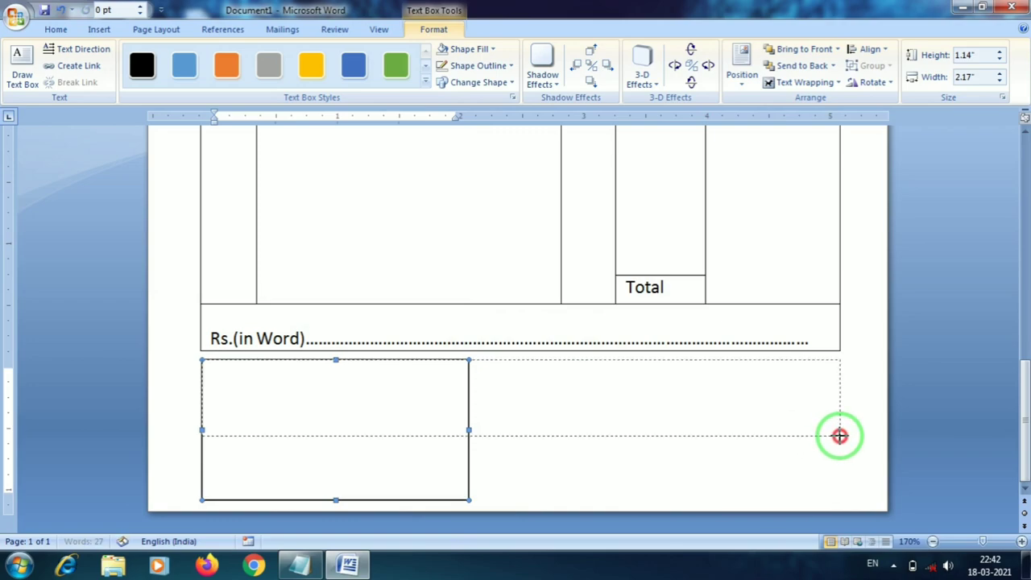
{"action": "left_click_drag", "start_coordinate": [818, 437], "coordinate": [840, 436]}
{"action": "left_click", "coordinate": [379, 380]}
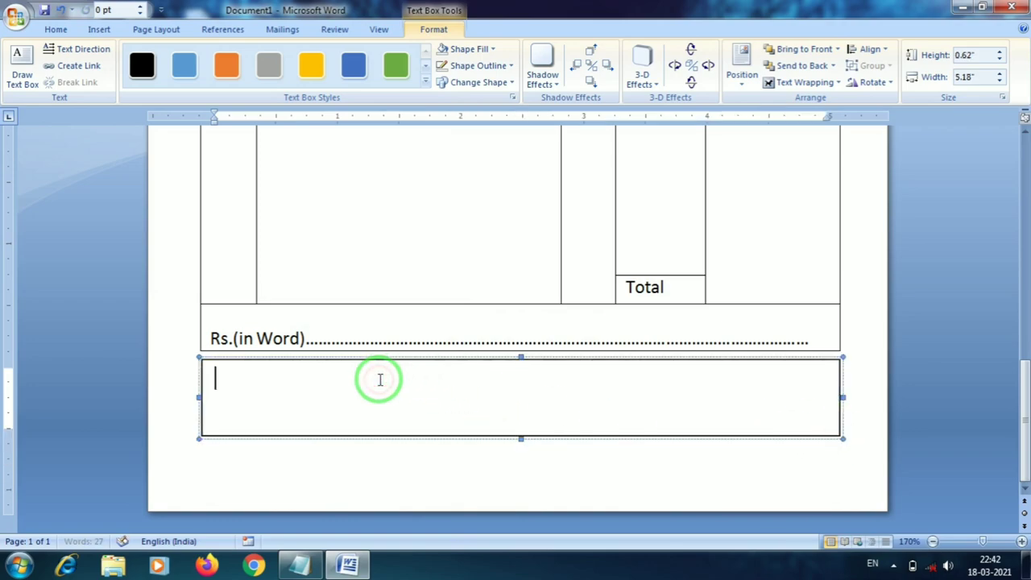
Step: Select the last Hindi note lines in Notepad and return to the Word bill's Home tab
{"action": "left_click", "coordinate": [300, 569]}
{"action": "mouse_move", "coordinate": [398, 311]}
{"action": "left_mouse_down"}
{"action": "mouse_move", "coordinate": [184, 282]}
{"action": "mouse_move", "coordinate": [103, 241]}
{"action": "left_mouse_up"}
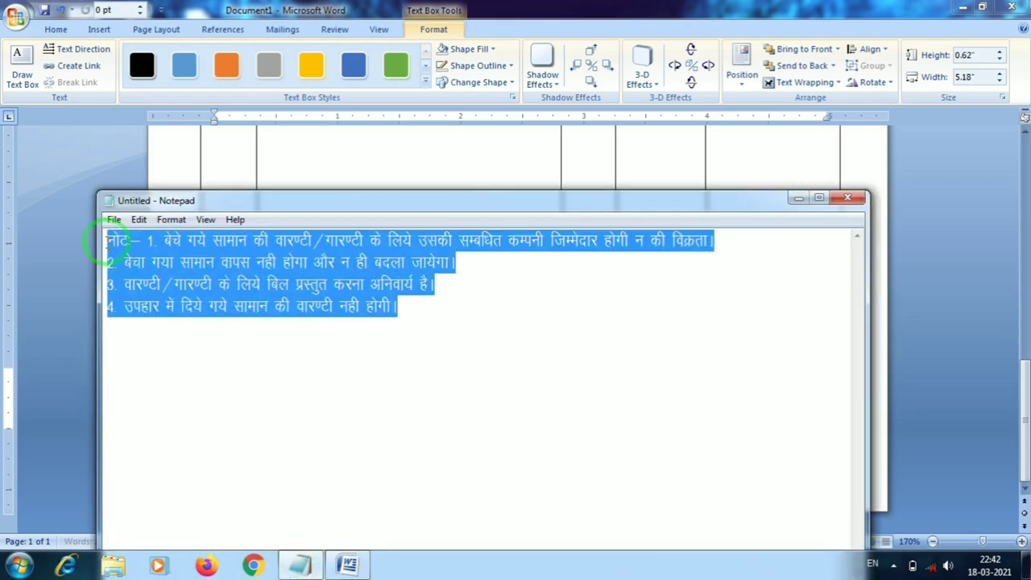
{"action": "left_click", "coordinate": [348, 563]}
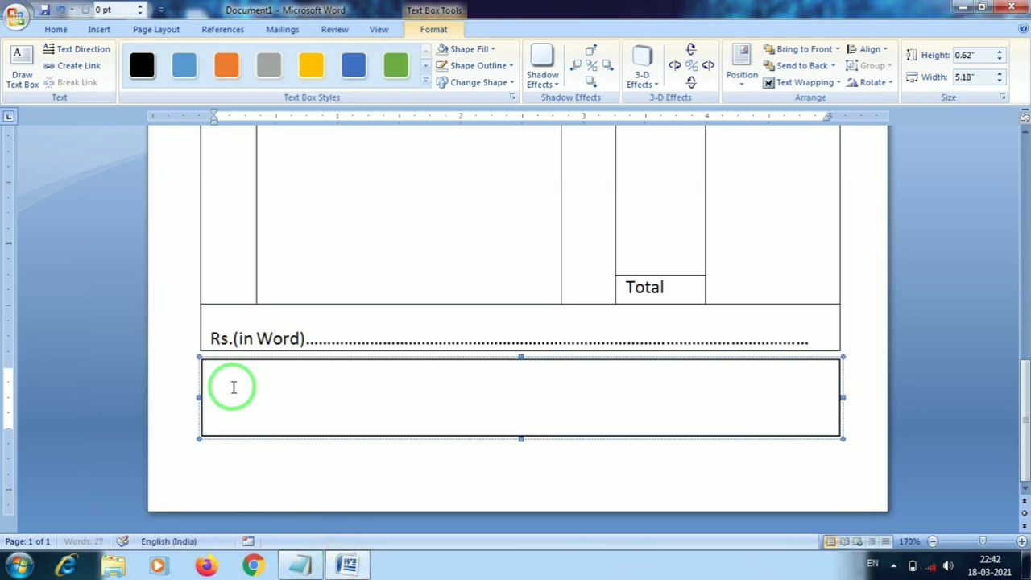
{"action": "left_click", "coordinate": [56, 29]}
Step: Paste the first note into the box and set it in Kruti Dev 016
{"action": "left_click", "coordinate": [19, 57]}
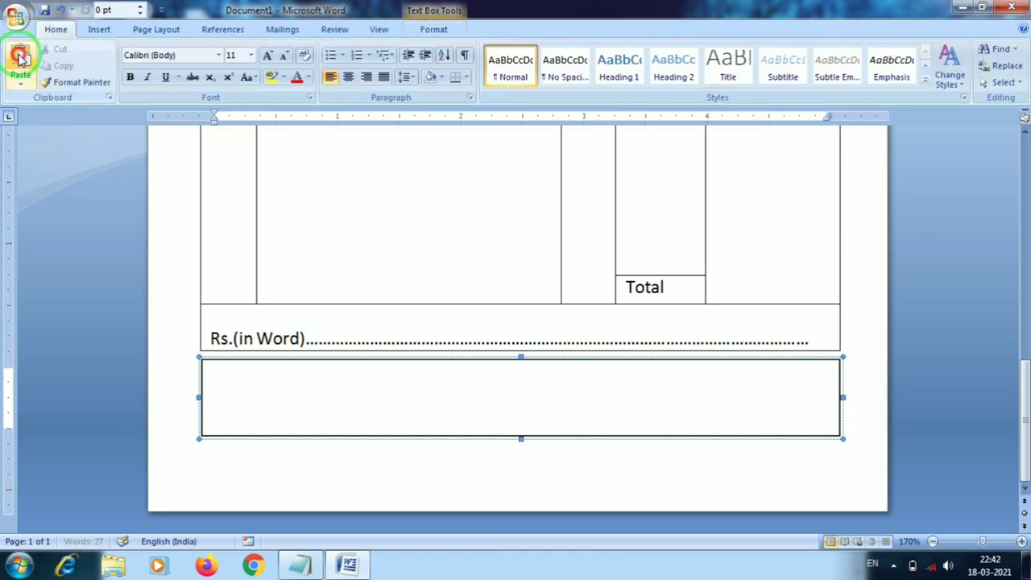
{"action": "left_click_drag", "start_coordinate": [396, 409], "coordinate": [170, 346]}
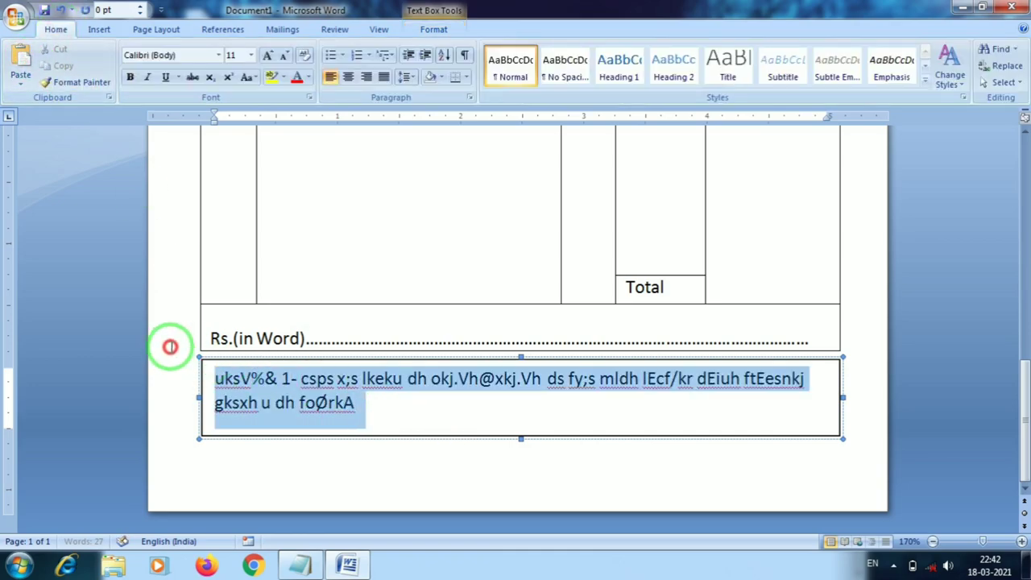
{"action": "left_click", "coordinate": [359, 415]}
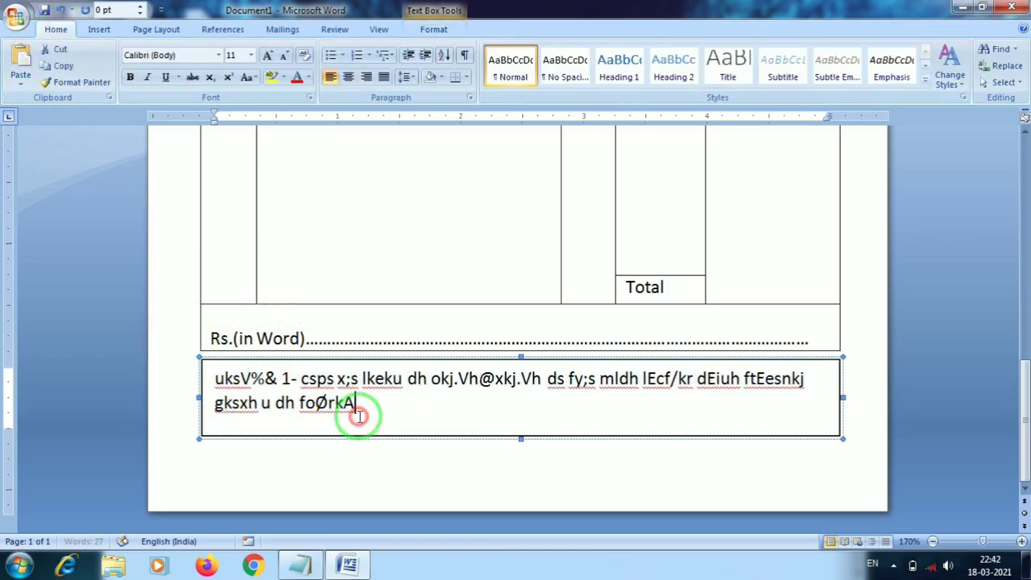
{"action": "left_click_drag", "start_coordinate": [359, 415], "coordinate": [178, 357]}
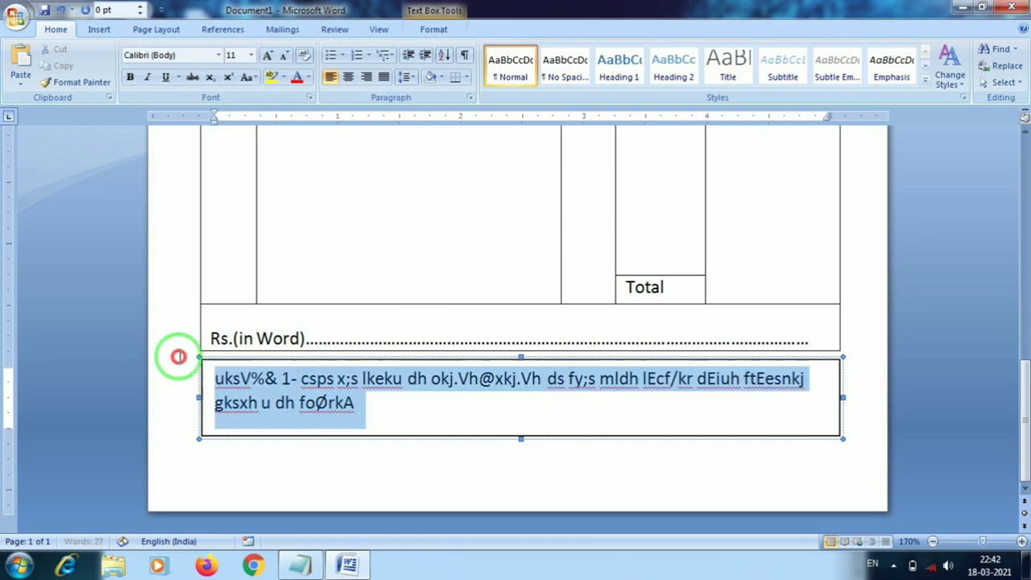
{"action": "left_click", "coordinate": [215, 58]}
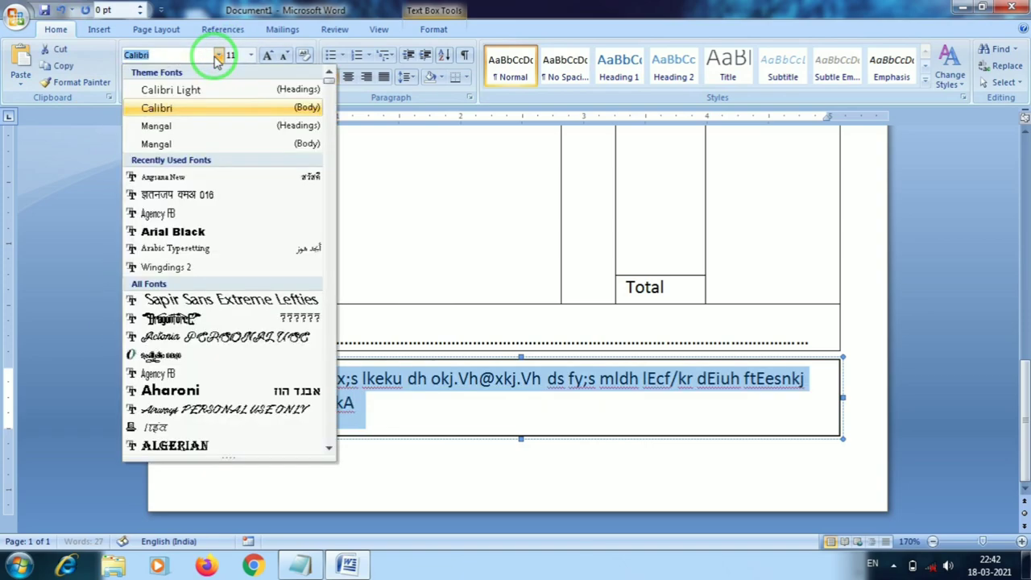
{"action": "left_click", "coordinate": [211, 194]}
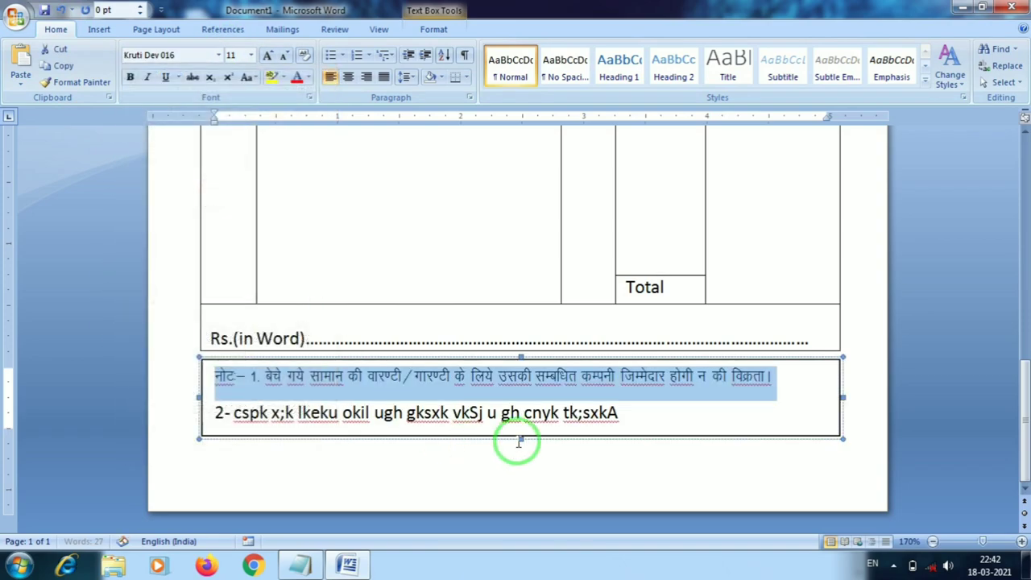
Step: Paste note lines 3 and 4 and copy the Hindi font onto lines 2–4 with Format Painter
{"action": "left_click", "coordinate": [637, 414]}
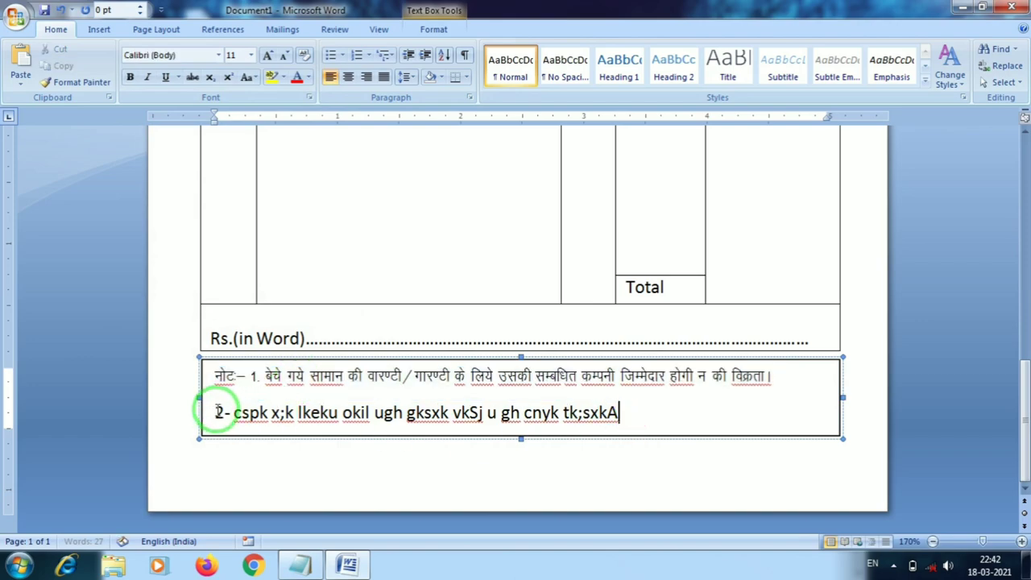
{"action": "left_click_drag", "start_coordinate": [218, 411], "coordinate": [733, 572]}
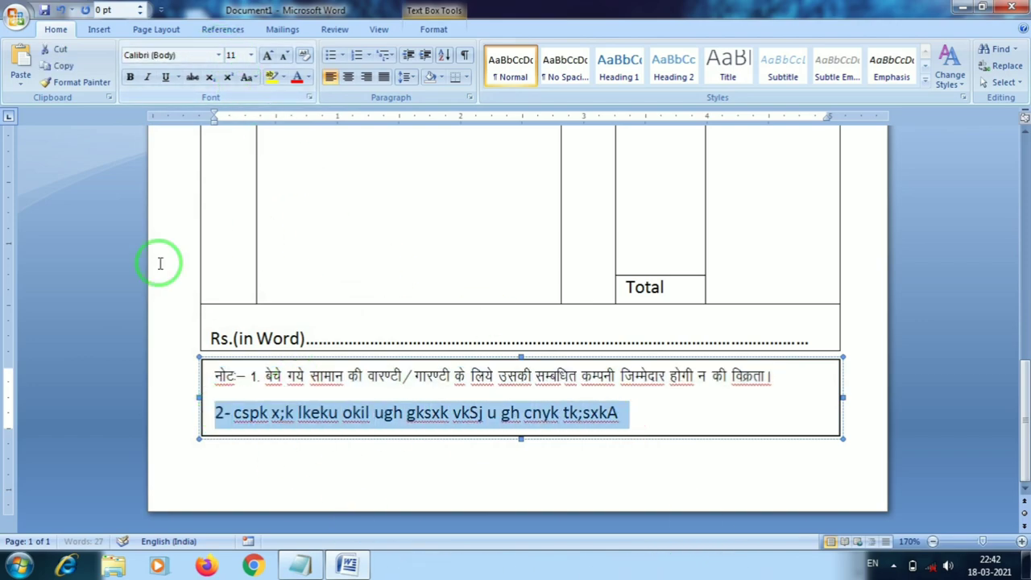
{"action": "left_click", "coordinate": [295, 375]}
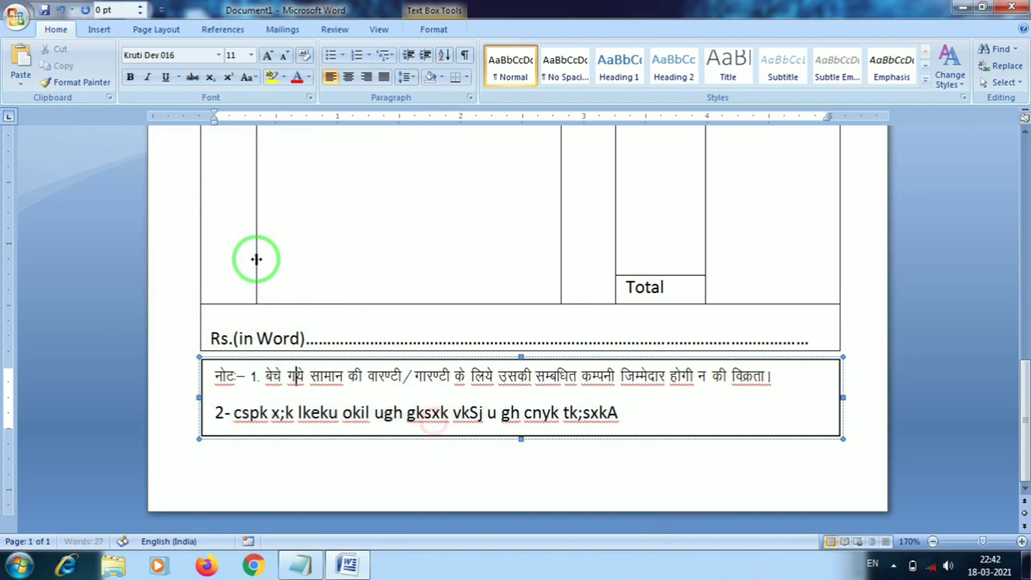
{"action": "left_click", "coordinate": [87, 83]}
{"action": "mouse_move", "coordinate": [213, 412]}
{"action": "left_mouse_down"}
{"action": "mouse_move", "coordinate": [568, 574]}
{"action": "mouse_move", "coordinate": [672, 564]}
{"action": "left_mouse_up"}
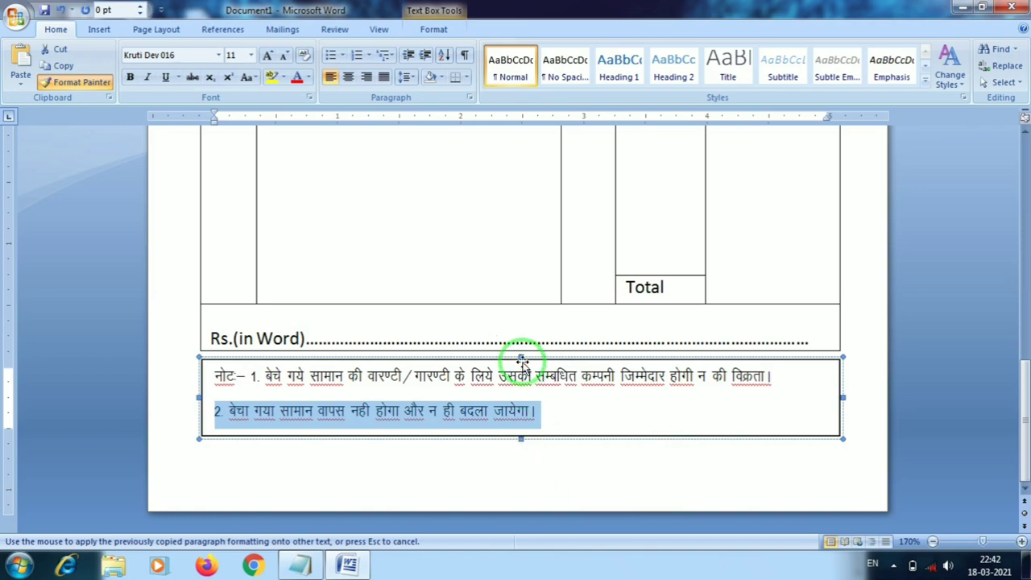
{"action": "left_click", "coordinate": [521, 439]}
{"action": "key", "text": "ctrl+v"}
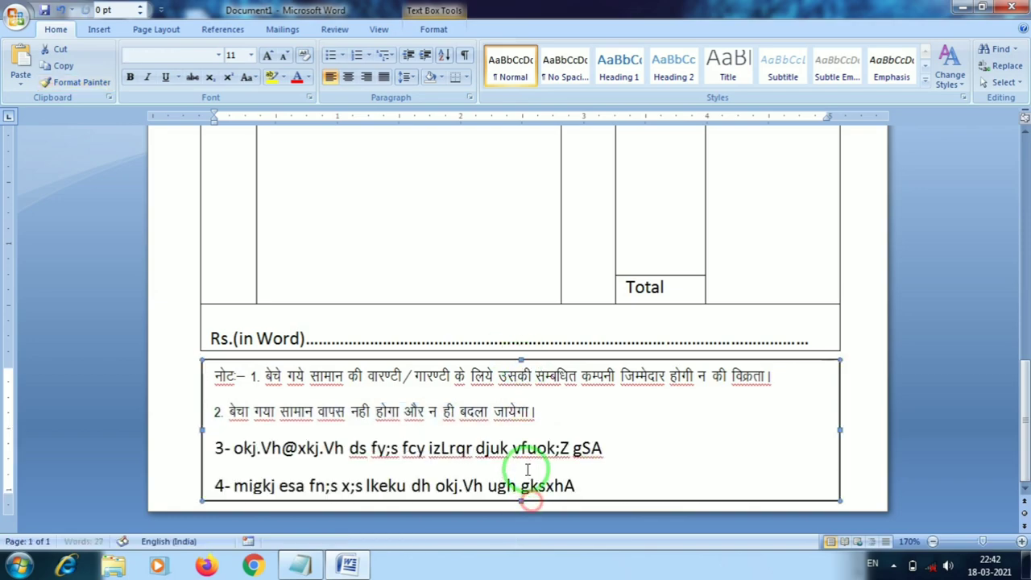
{"action": "left_click_drag", "start_coordinate": [575, 486], "coordinate": [201, 420]}
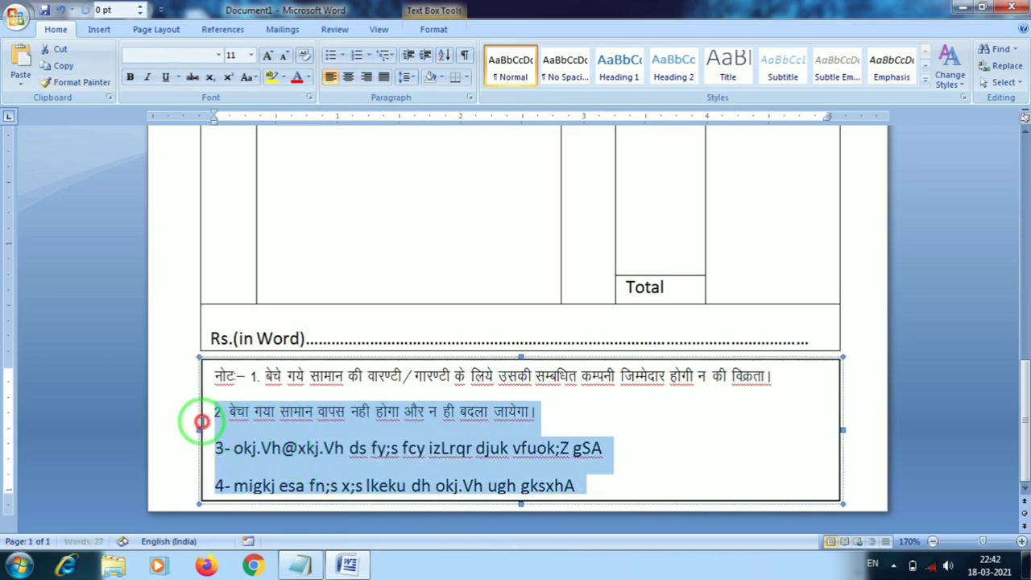
{"action": "left_click", "coordinate": [305, 338]}
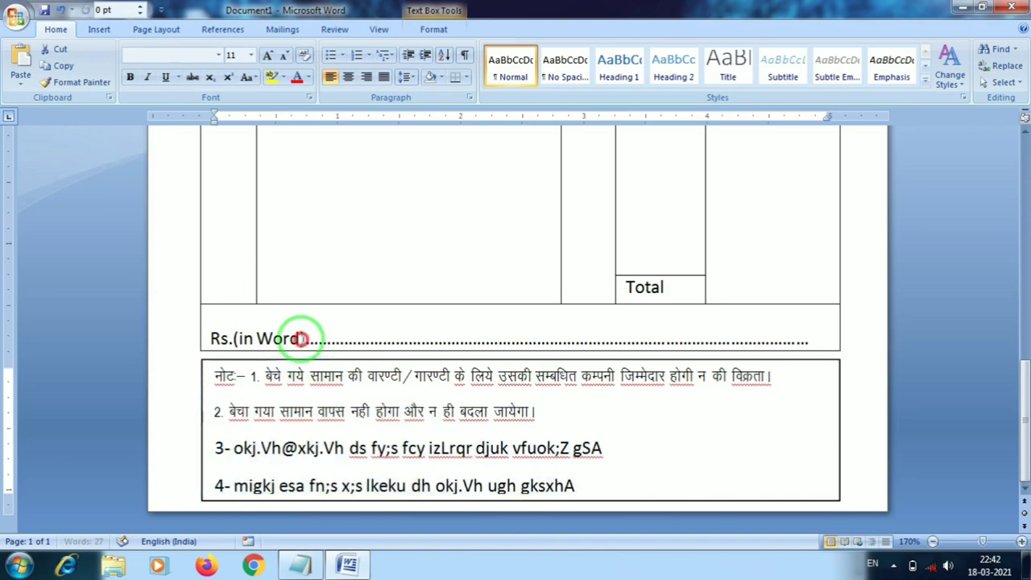
{"action": "left_click", "coordinate": [309, 380]}
{"action": "left_click", "coordinate": [76, 82]}
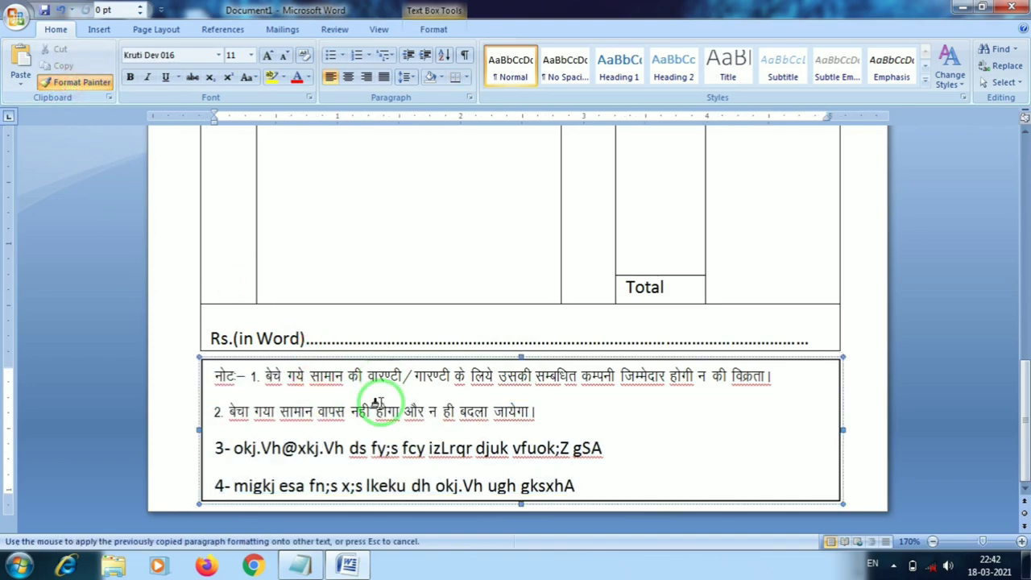
{"action": "left_click_drag", "start_coordinate": [575, 486], "coordinate": [183, 439]}
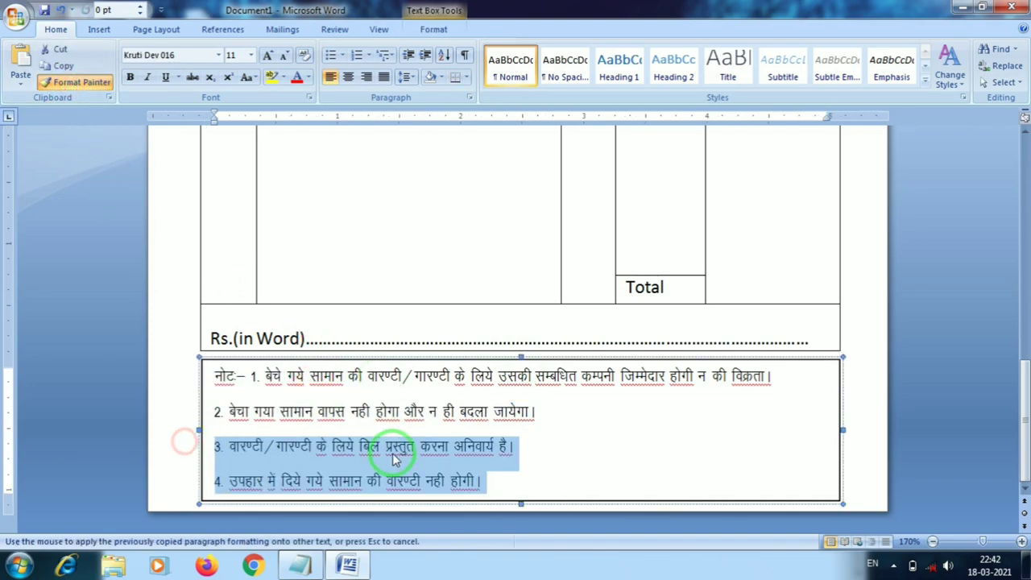
{"action": "left_click", "coordinate": [543, 468]}
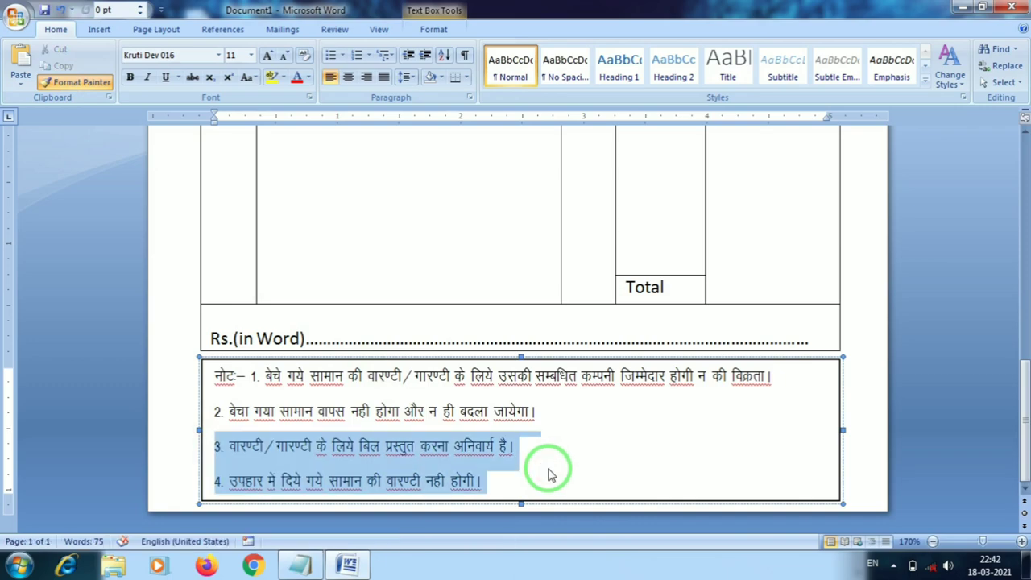
Step: Remove the space after paragraph from all four note lines
{"action": "left_click_drag", "start_coordinate": [544, 468], "coordinate": [253, 201]}
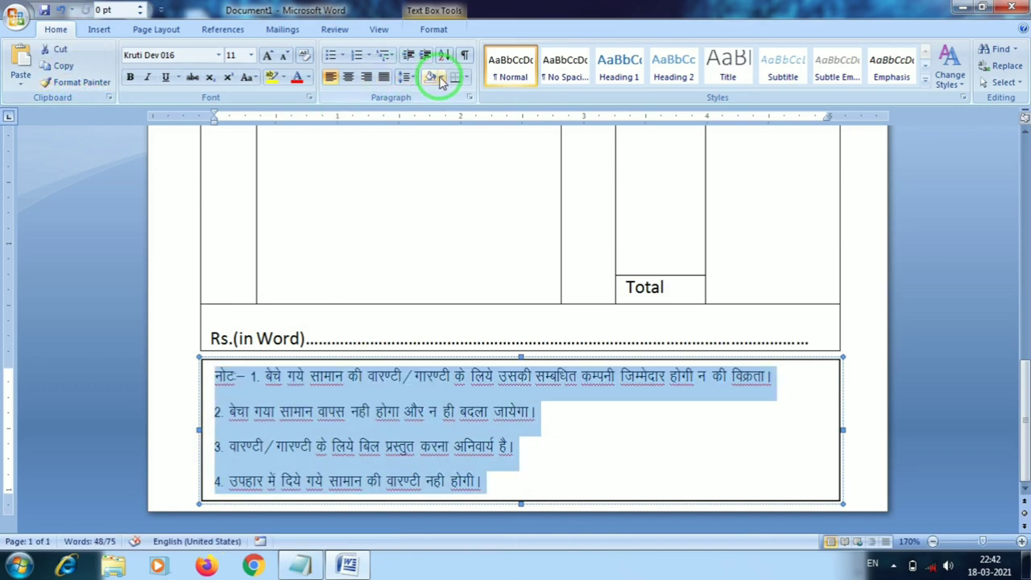
{"action": "left_click", "coordinate": [406, 77]}
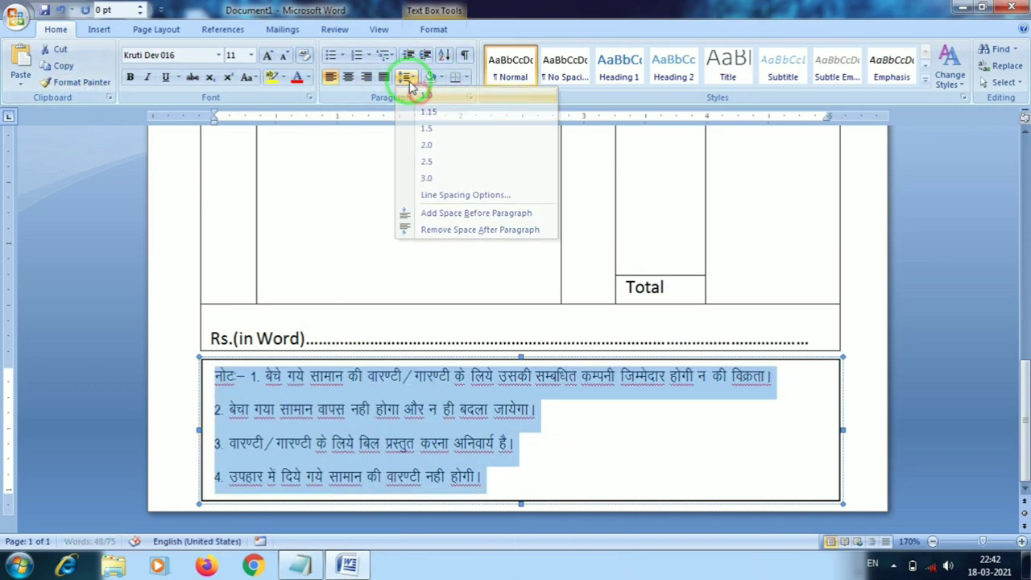
{"action": "left_click", "coordinate": [408, 227]}
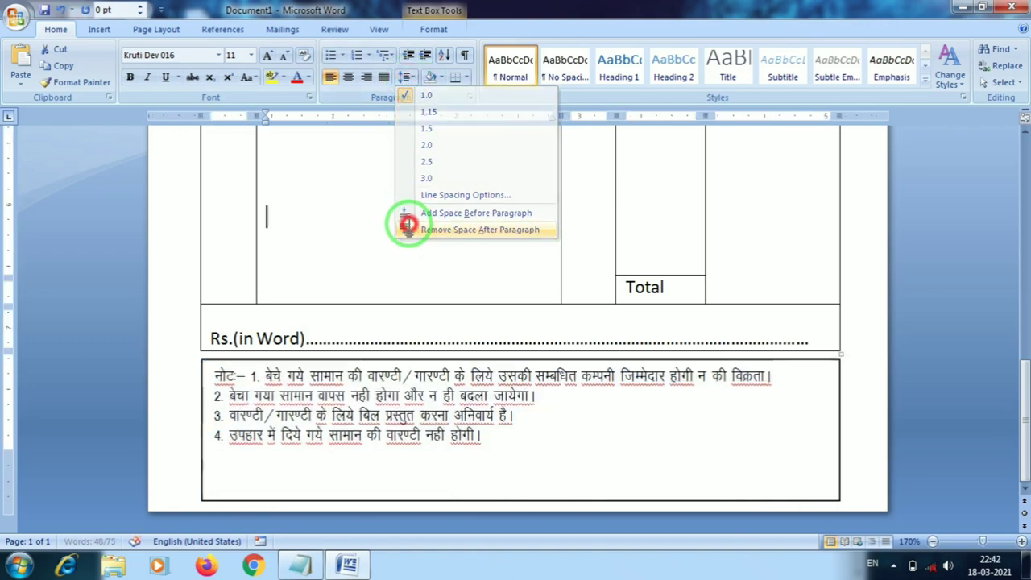
{"action": "left_click", "coordinate": [544, 428]}
Step: Shrink the notes box to fit four lines and indent points 2 and 3 to align under 1
{"action": "left_click_drag", "start_coordinate": [521, 505], "coordinate": [522, 455]}
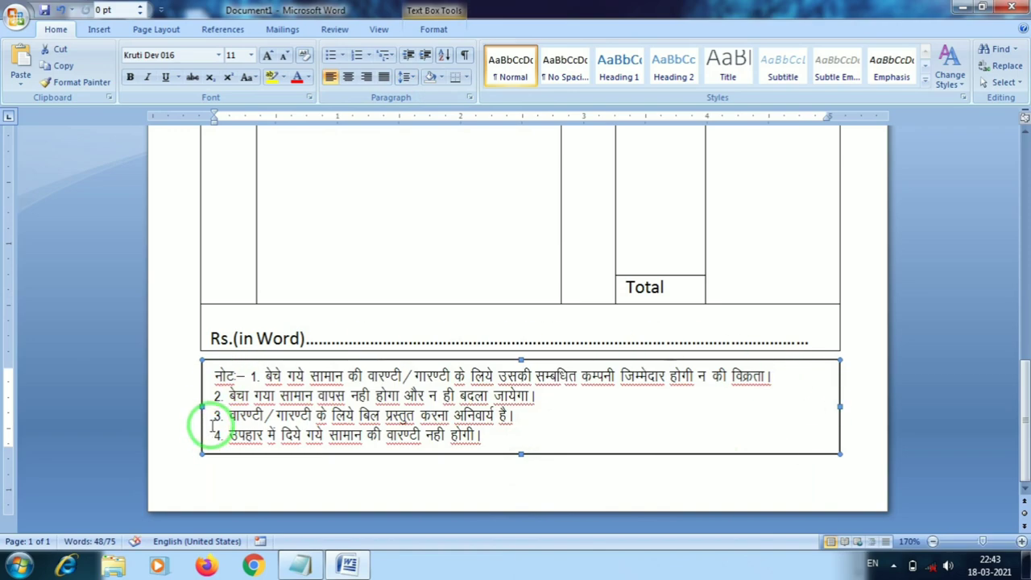
{"action": "left_click", "coordinate": [216, 396]}
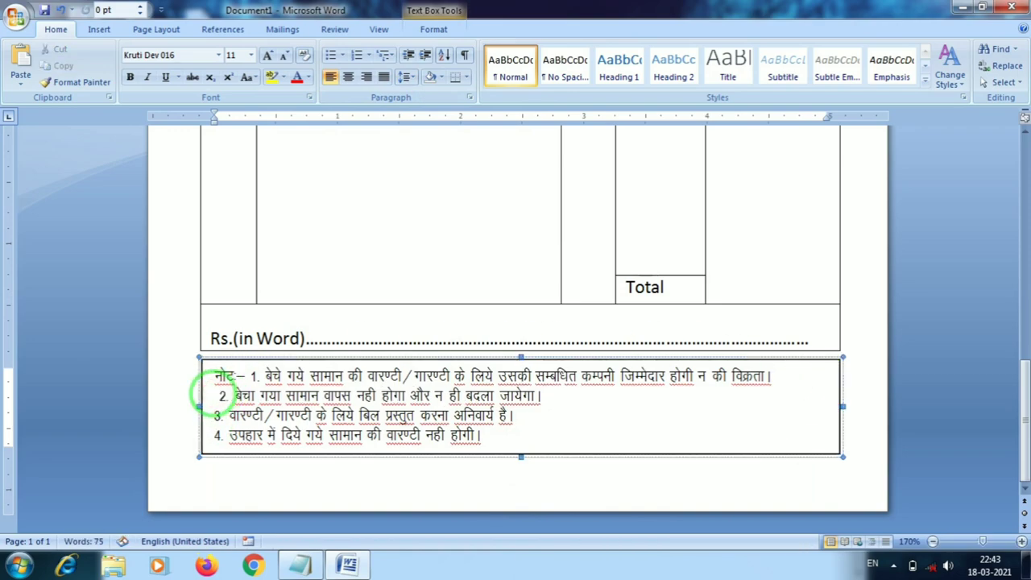
{"action": "left_click", "coordinate": [214, 417]}
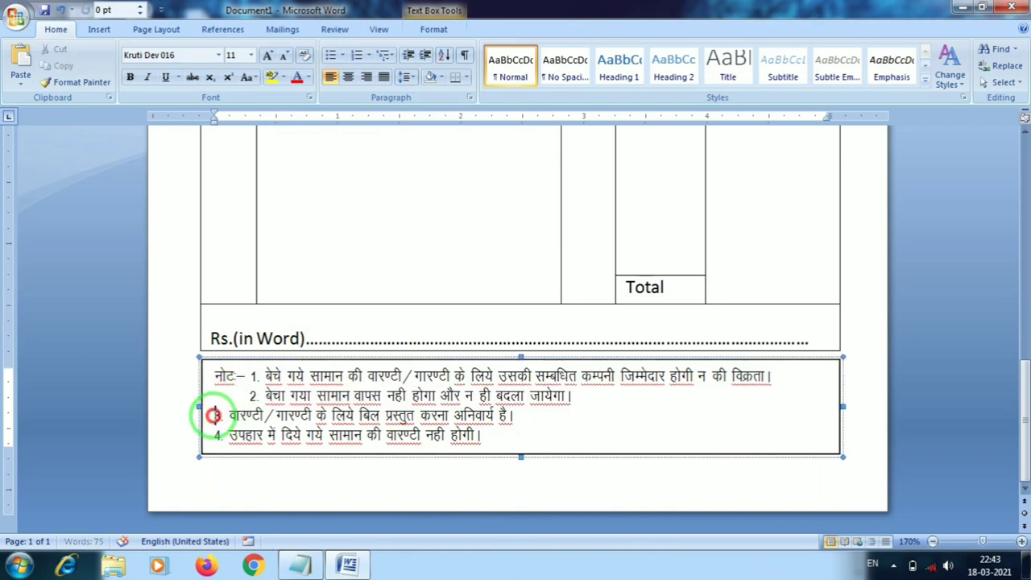
{"action": "key", "text": "Tab"}
{"action": "key", "text": "BackSpace"}
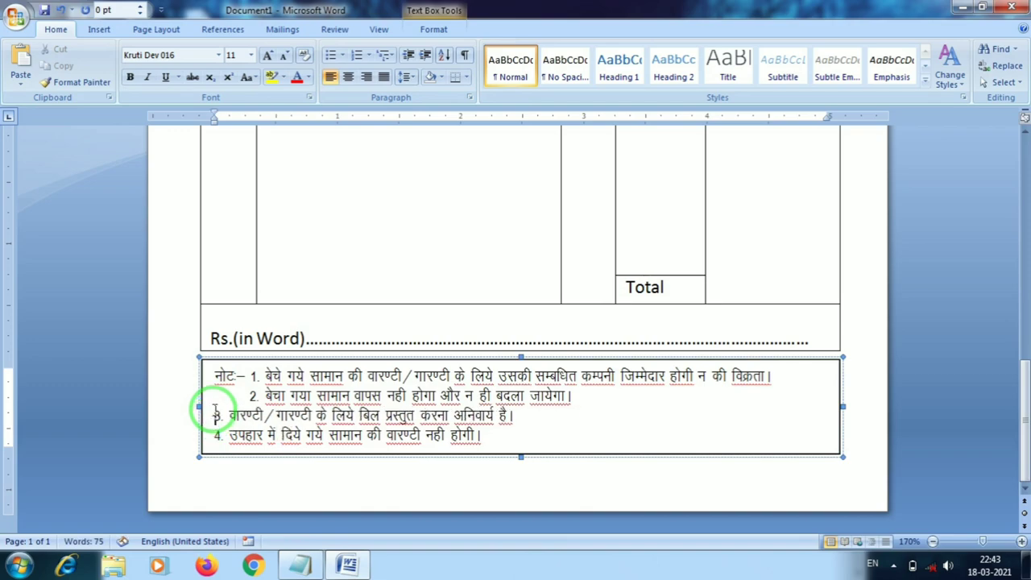
{"action": "key", "text": "BackSpace"}
{"action": "key", "text": "BackSpace"}
{"action": "key", "text": "BackSpace"}
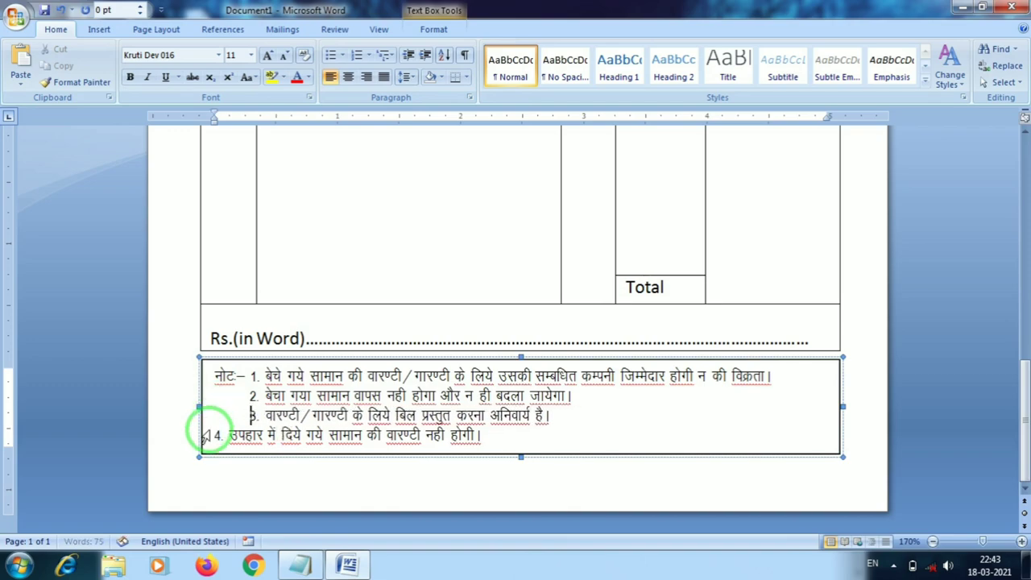
{"action": "left_click", "coordinate": [214, 435]}
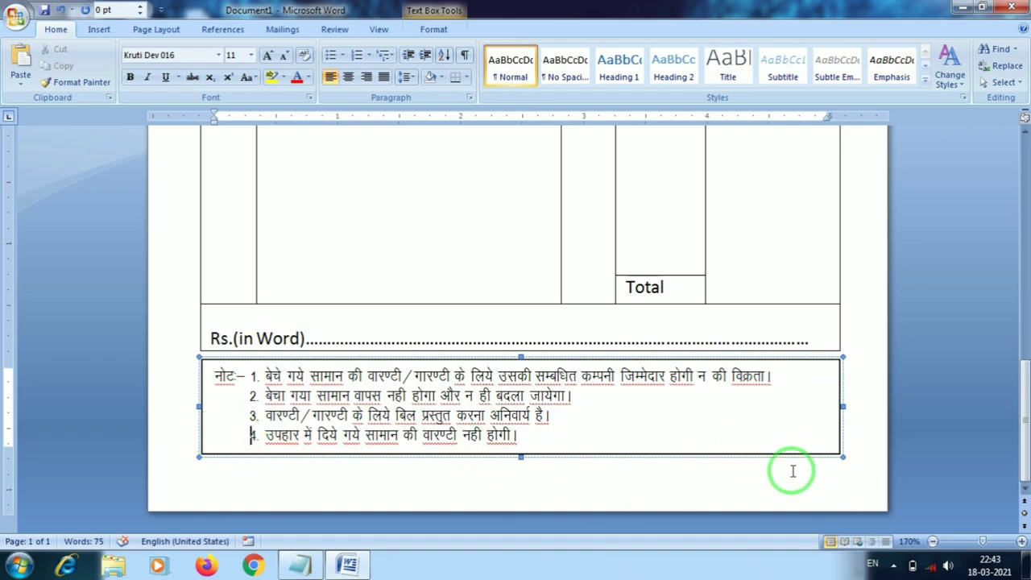
Step: Set the notes box's shape outline to No Outline
{"action": "left_click", "coordinate": [442, 32]}
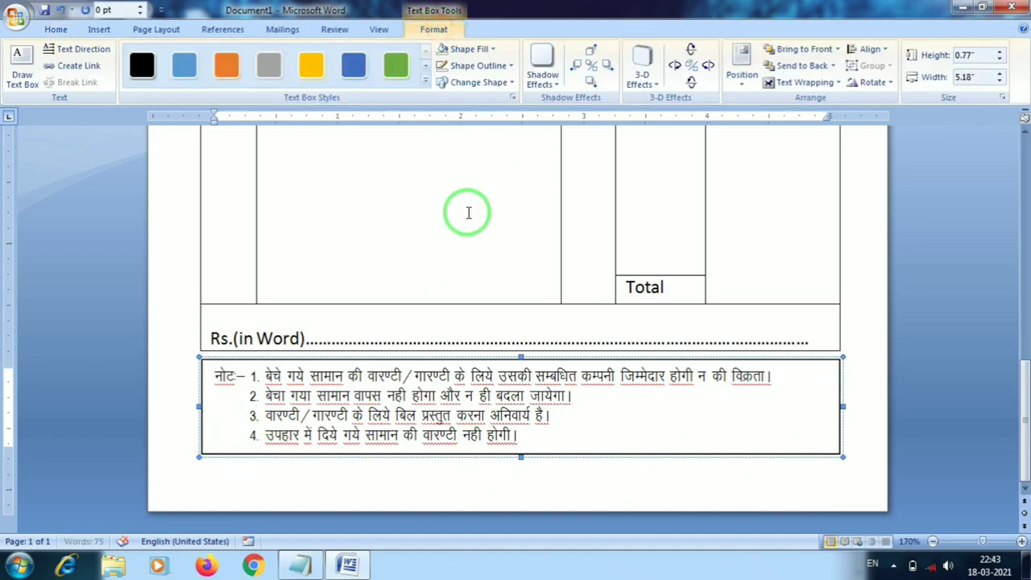
{"action": "left_click", "coordinate": [441, 66]}
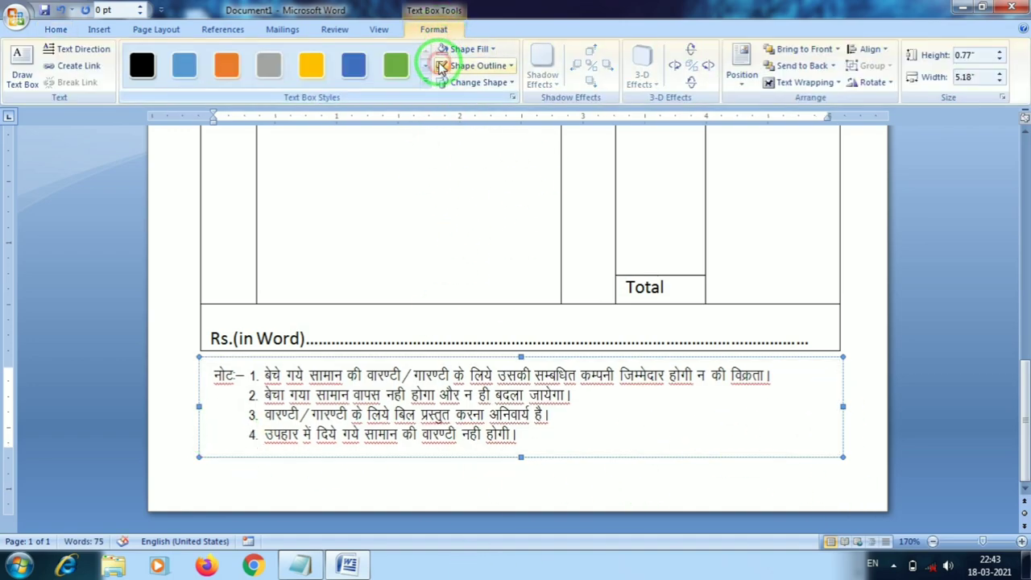
{"action": "left_click", "coordinate": [852, 355]}
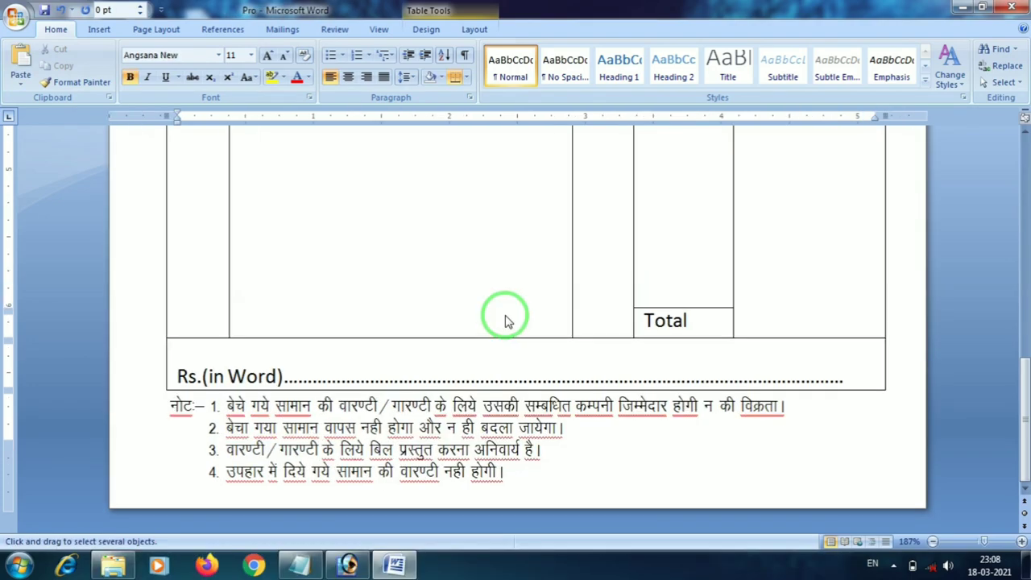
Step: Scroll back to the four Hindi notes below the bill's table
{"action": "scroll", "coordinate": [506, 321], "scroll_direction": "up", "scroll_amount": 5}
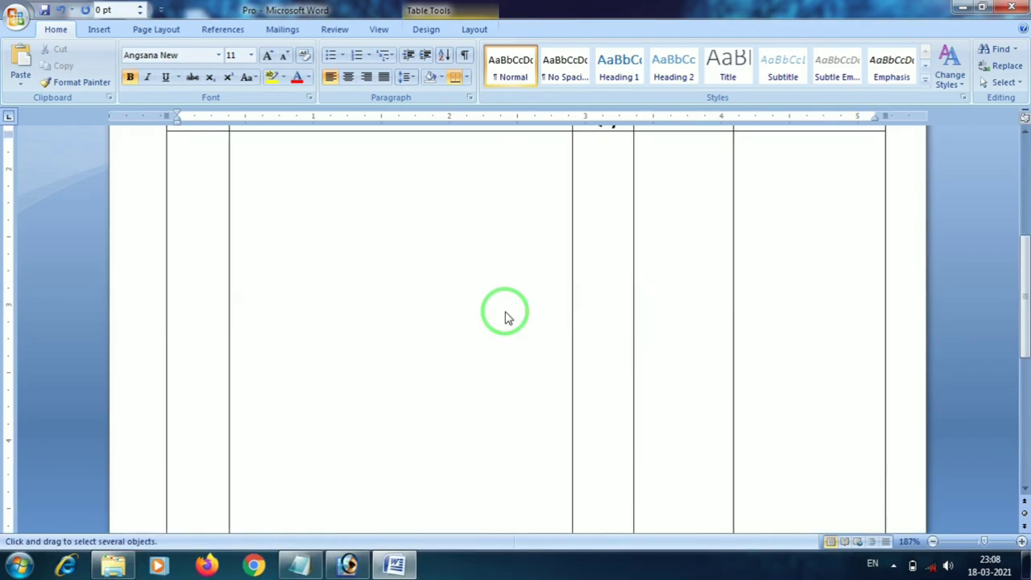
{"action": "scroll", "coordinate": [506, 317], "scroll_direction": "down", "scroll_amount": 5}
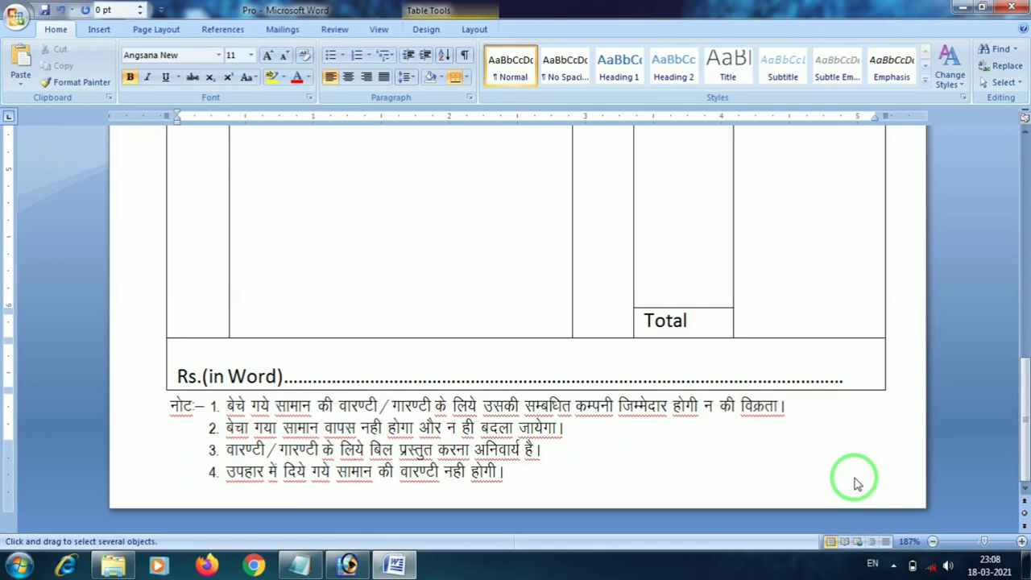
Step: Draw a text box to the right of the Hindi notes and type Signature in it
{"action": "left_click", "coordinate": [98, 29]}
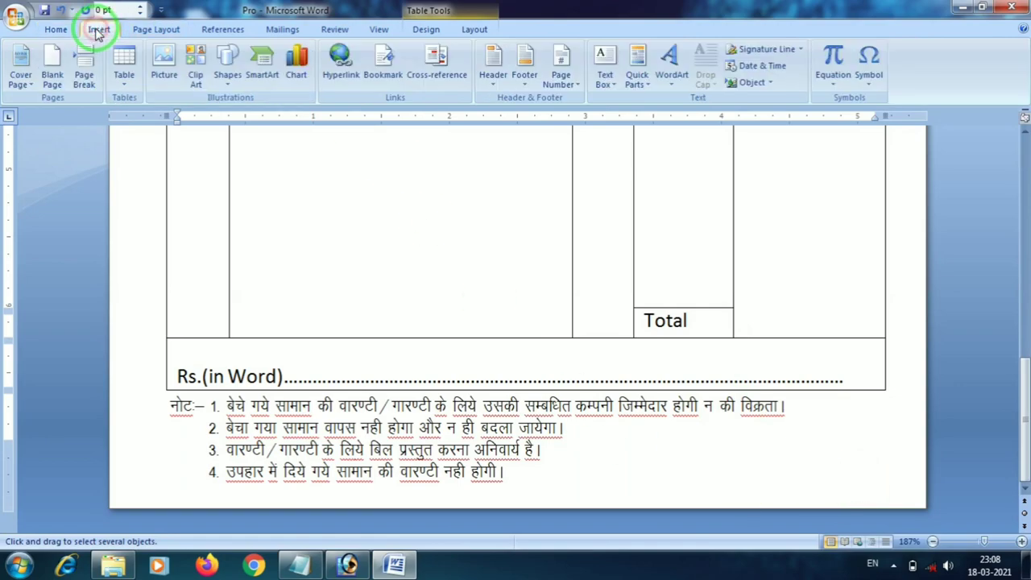
{"action": "left_click", "coordinate": [600, 55]}
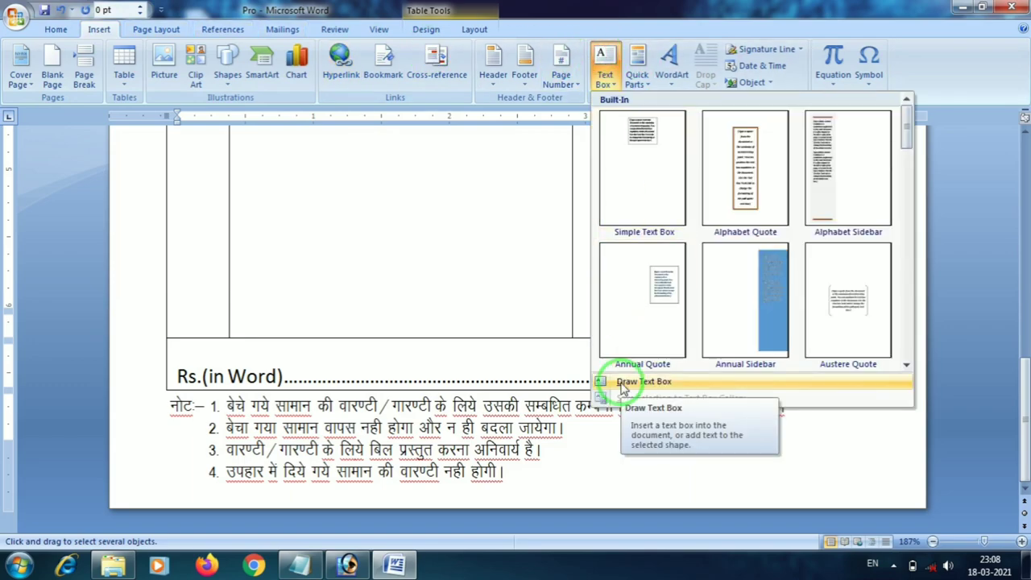
{"action": "left_click", "coordinate": [623, 382]}
{"action": "left_click_drag", "start_coordinate": [711, 435], "coordinate": [886, 488]}
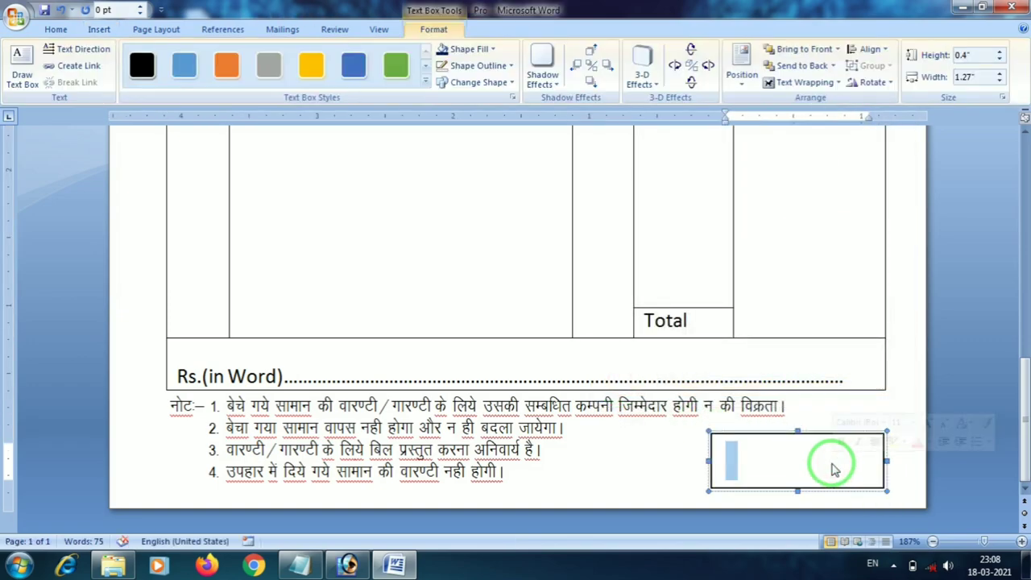
{"action": "left_click", "coordinate": [832, 458]}
{"action": "type", "text": "Signature"}
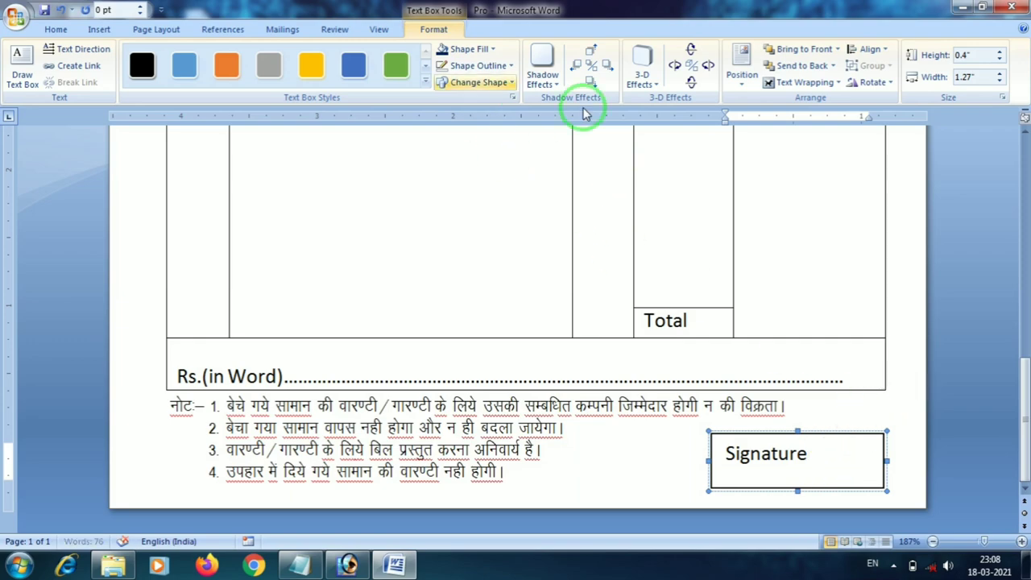
Step: Give the Signature text box no fill and no outline, then nudge it slightly right and down
{"action": "left_click", "coordinate": [467, 49]}
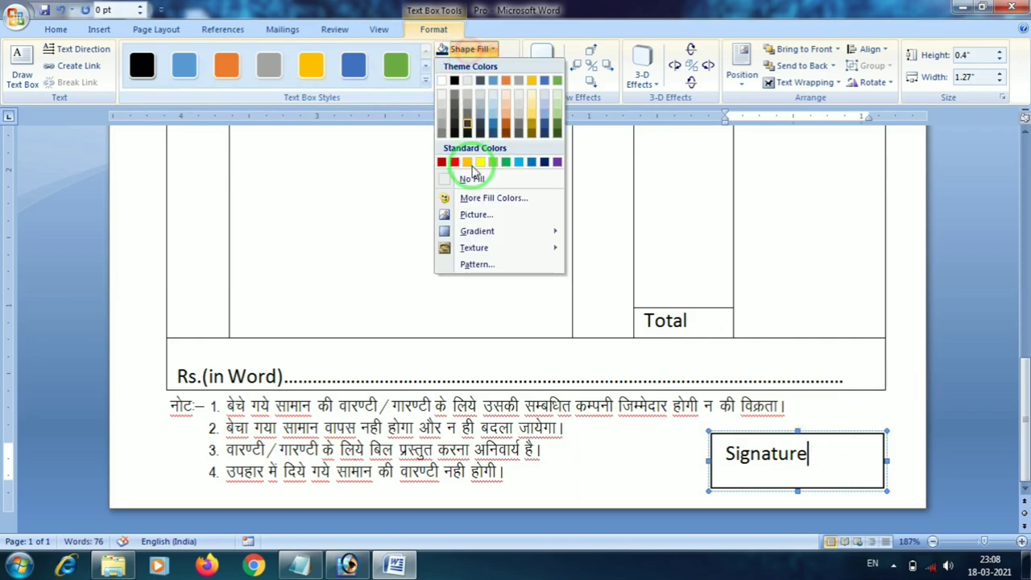
{"action": "left_click", "coordinate": [463, 178]}
{"action": "left_click", "coordinate": [464, 66]}
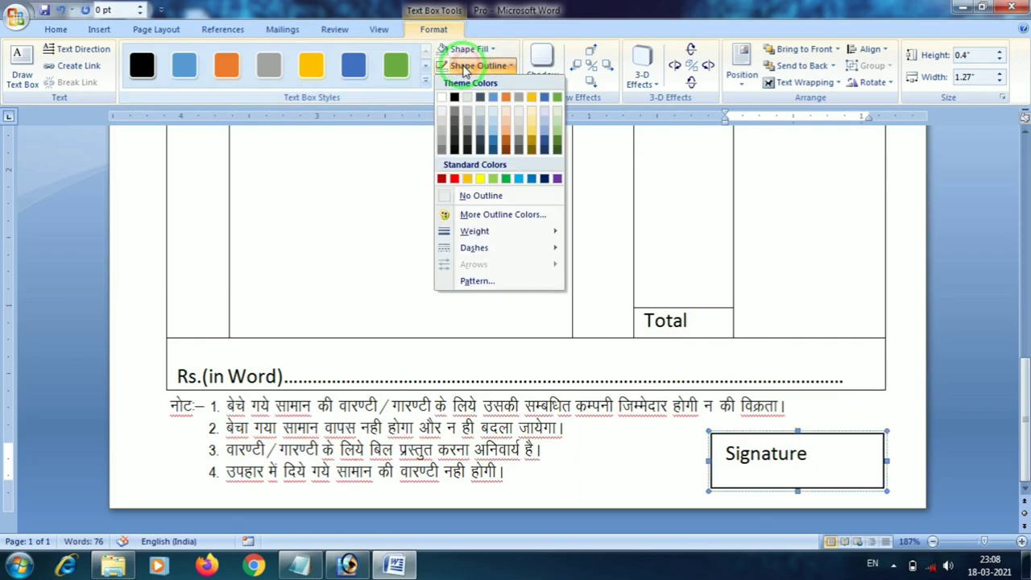
{"action": "left_click", "coordinate": [465, 198]}
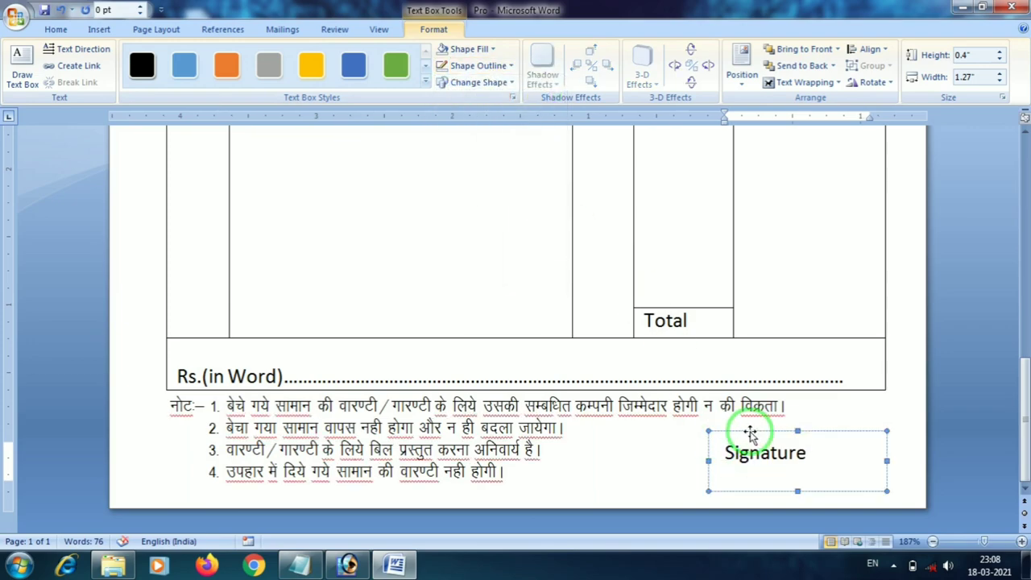
{"action": "mouse_move", "coordinate": [759, 430]}
{"action": "left_mouse_down"}
{"action": "mouse_move", "coordinate": [801, 442]}
{"action": "mouse_move", "coordinate": [777, 433]}
{"action": "left_mouse_up"}
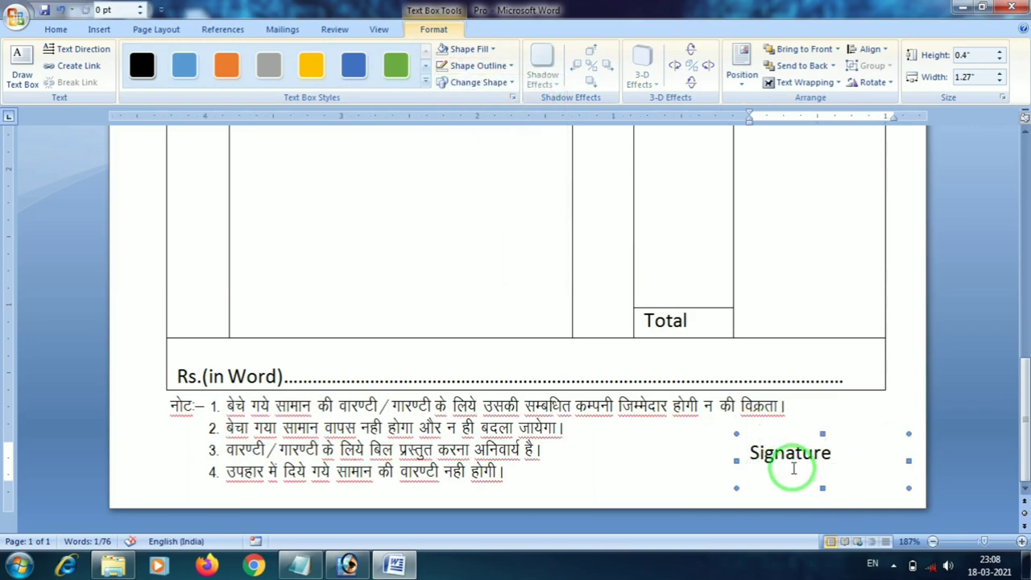
{"action": "scroll", "coordinate": [774, 465], "scroll_direction": "up", "scroll_amount": 5}
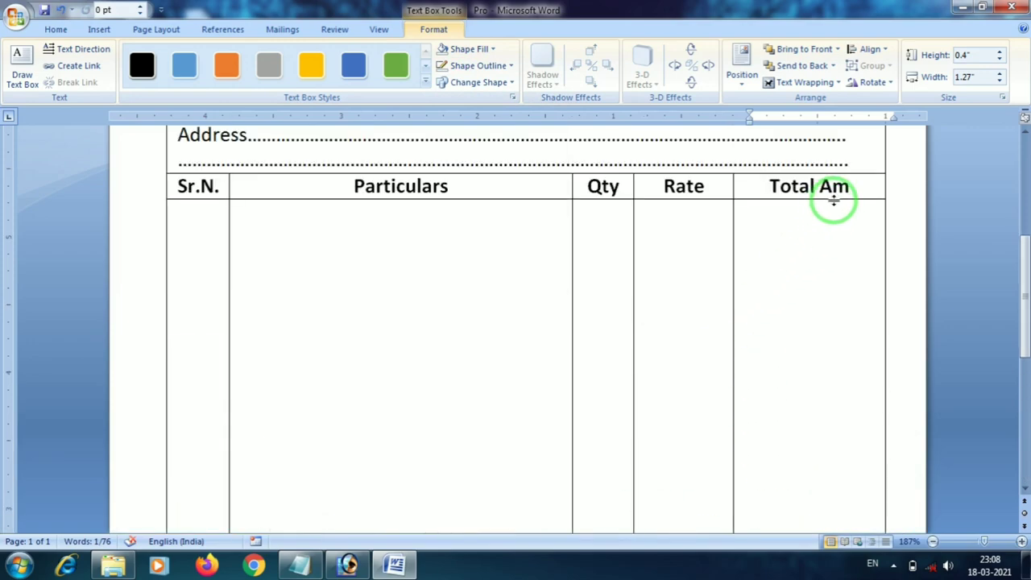
Step: Shade the header row from Sr.N. to Total Am with White, Background 1, Darker 25%
{"action": "left_click_drag", "start_coordinate": [854, 186], "coordinate": [212, 184]}
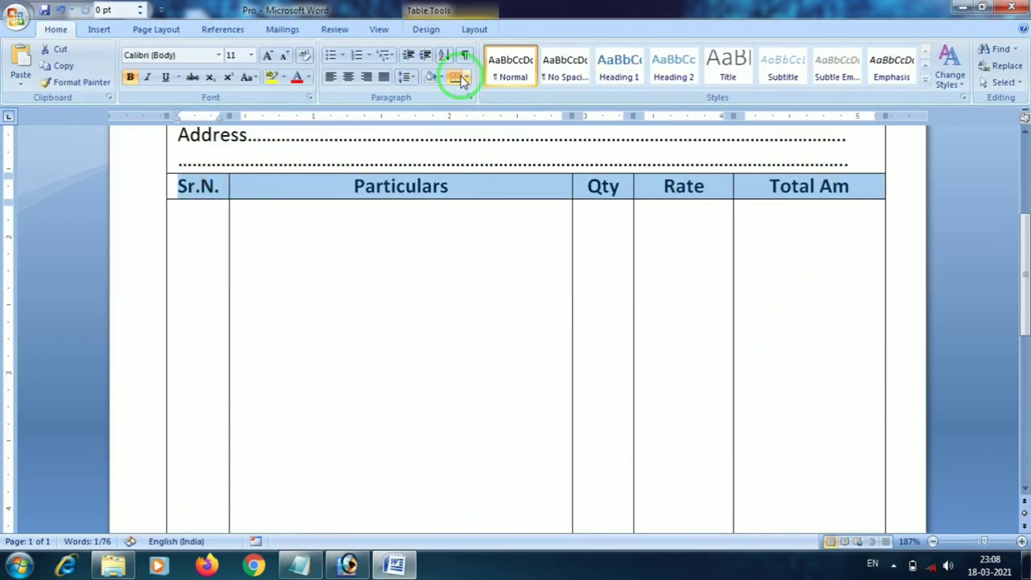
{"action": "left_click", "coordinate": [425, 29]}
{"action": "left_click", "coordinate": [604, 52]}
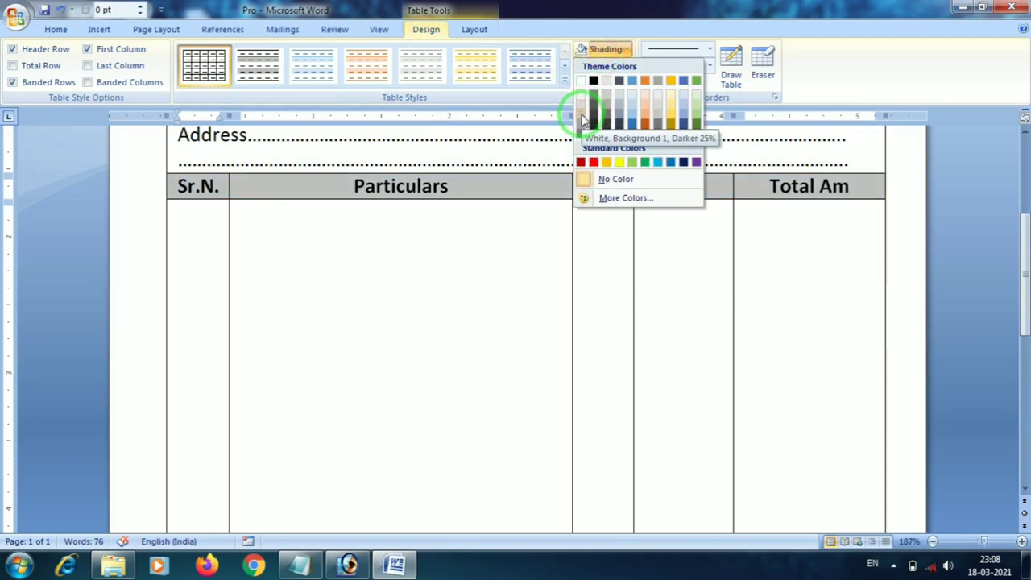
{"action": "left_click", "coordinate": [581, 111]}
{"action": "left_click", "coordinate": [518, 257]}
Step: Scroll up to the top of the bill and try selecting the shop title from the Home tab
{"action": "scroll", "coordinate": [515, 256], "scroll_direction": "up", "scroll_amount": 2}
{"action": "scroll", "coordinate": [483, 241], "scroll_direction": "up", "scroll_amount": 2}
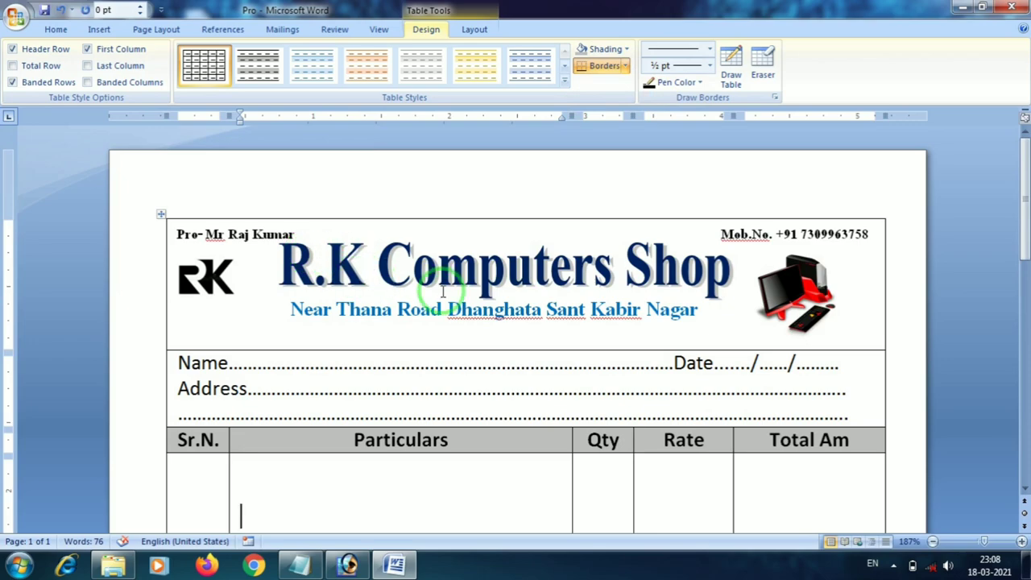
{"action": "left_click", "coordinate": [53, 30]}
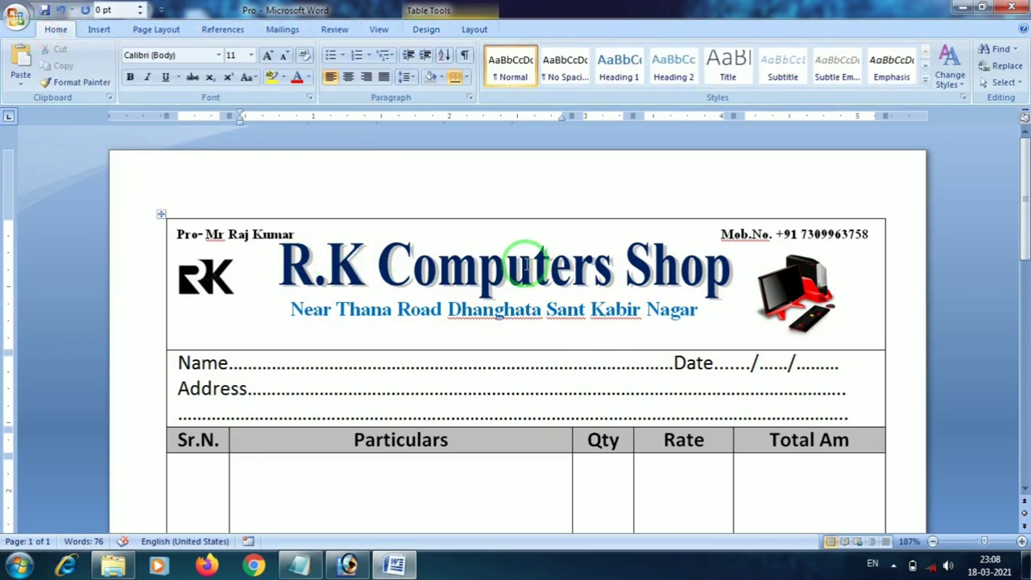
{"action": "left_click", "coordinate": [647, 283]}
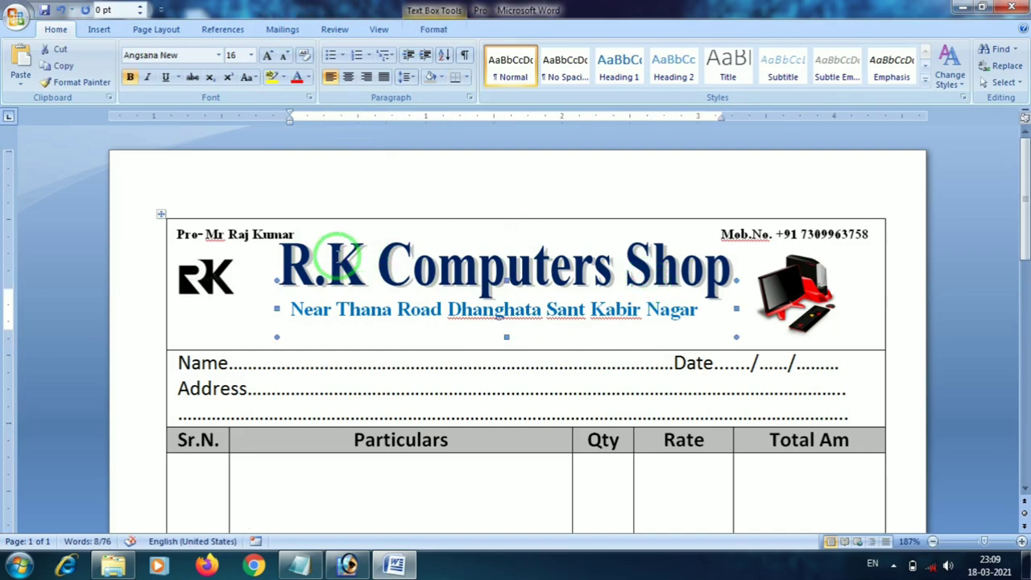
Step: Select the R.K Computers Shop WordArt title using Select Objects and fill it red
{"action": "left_click", "coordinate": [338, 256]}
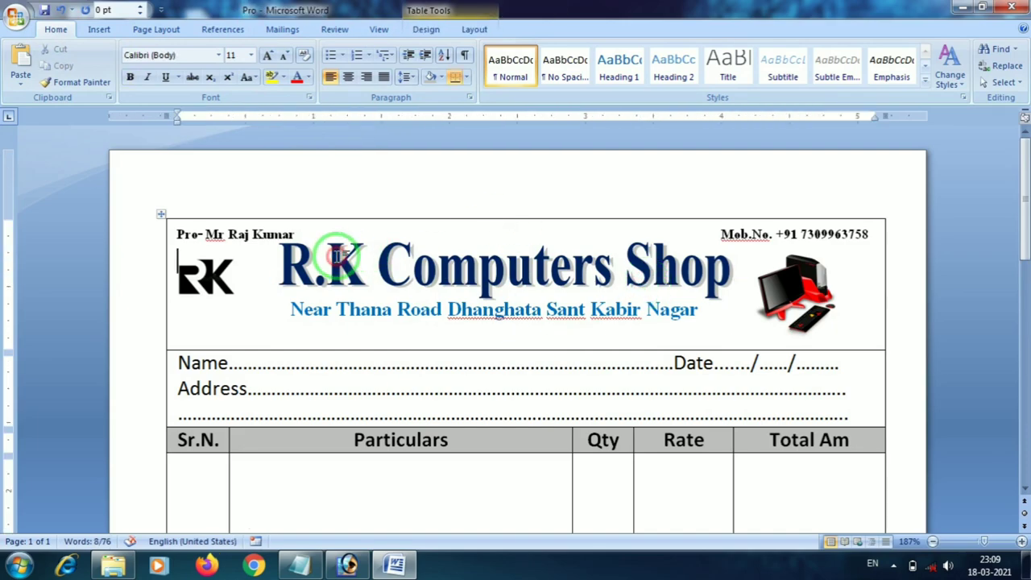
{"action": "left_click", "coordinate": [1002, 84]}
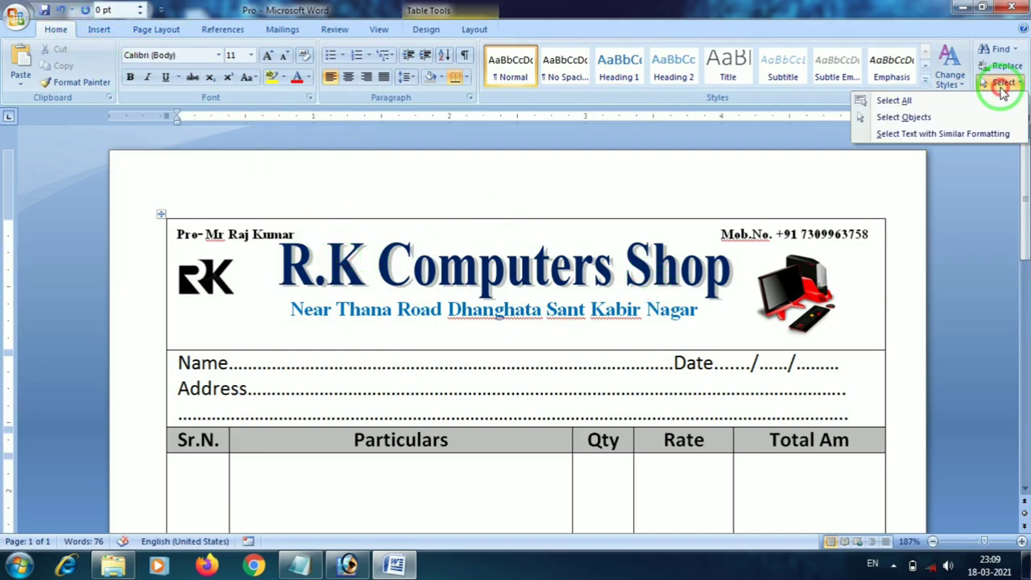
{"action": "left_click", "coordinate": [920, 118]}
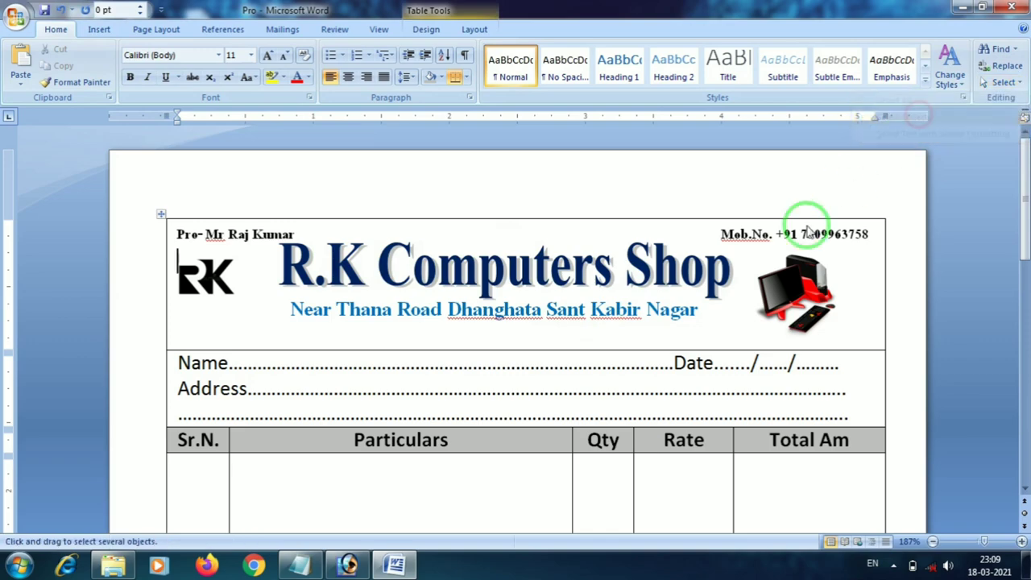
{"action": "left_click", "coordinate": [671, 262]}
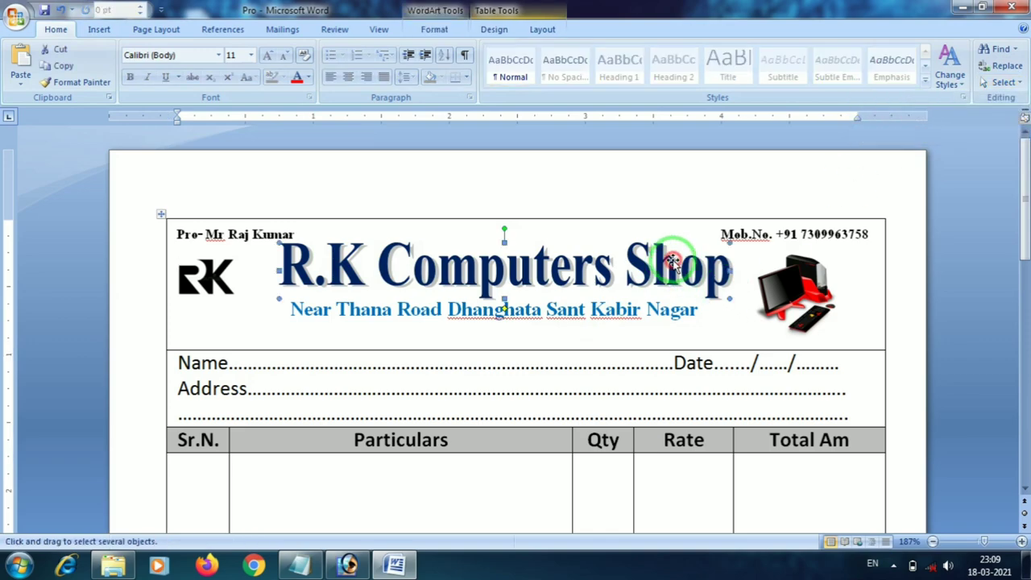
{"action": "left_click", "coordinate": [433, 30]}
{"action": "left_click", "coordinate": [507, 50]}
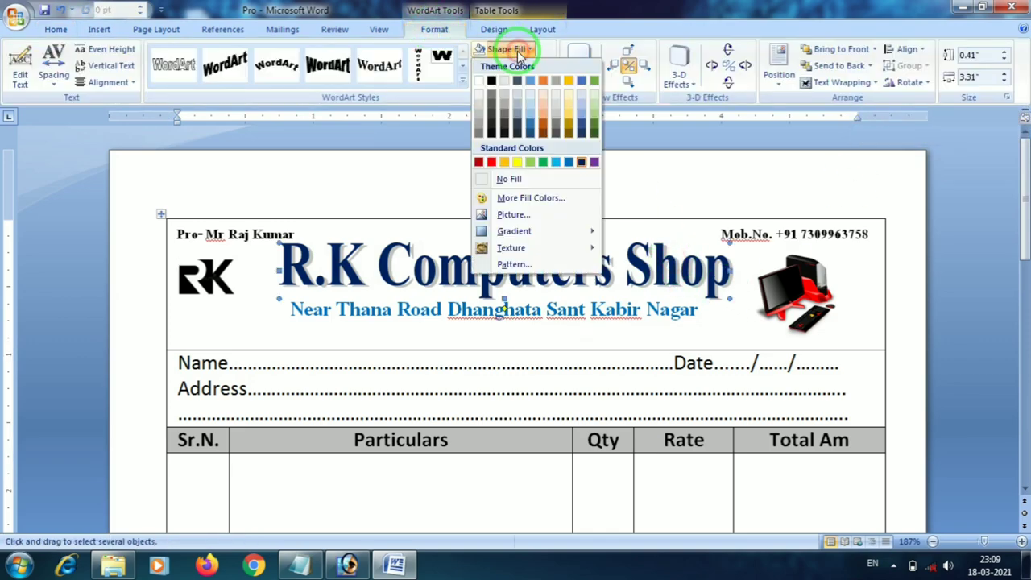
{"action": "left_click", "coordinate": [493, 164]}
{"action": "left_click", "coordinate": [501, 472]}
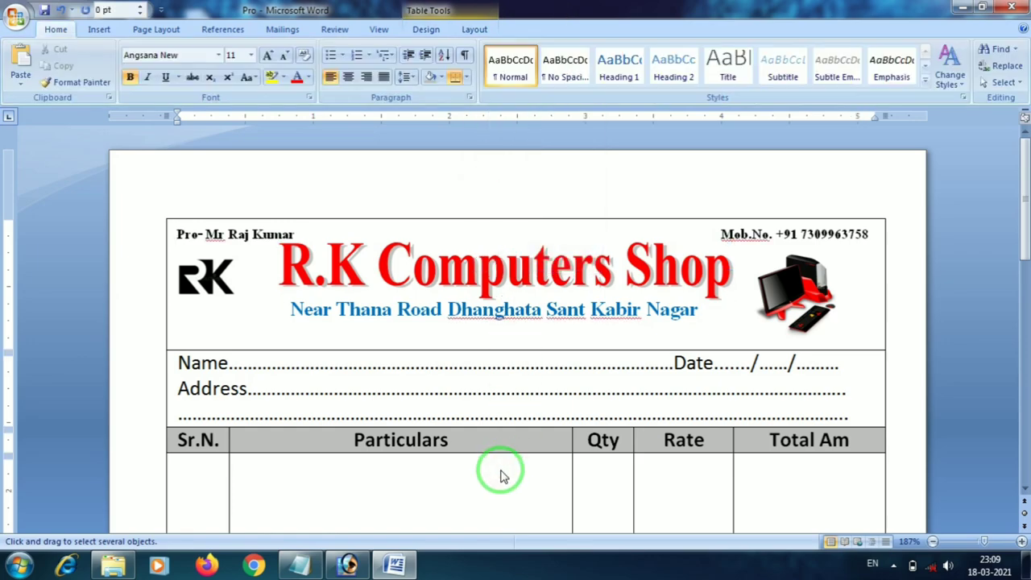
{"action": "scroll", "coordinate": [645, 319], "scroll_direction": "down", "scroll_amount": 3}
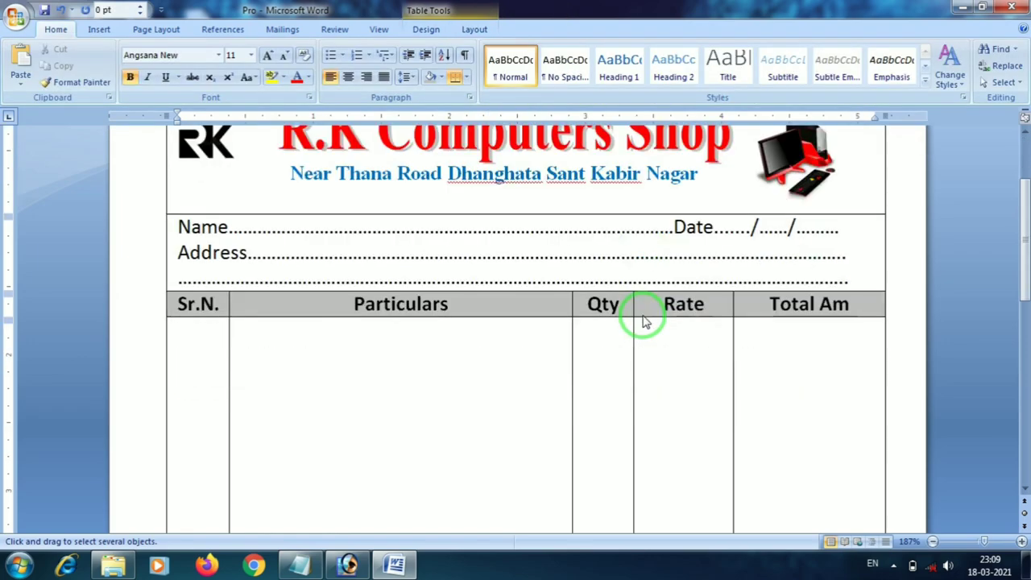
{"action": "scroll", "coordinate": [644, 321], "scroll_direction": "down", "scroll_amount": 3}
{"action": "scroll", "coordinate": [644, 320], "scroll_direction": "down", "scroll_amount": 2}
{"action": "scroll", "coordinate": [645, 320], "scroll_direction": "down", "scroll_amount": 3}
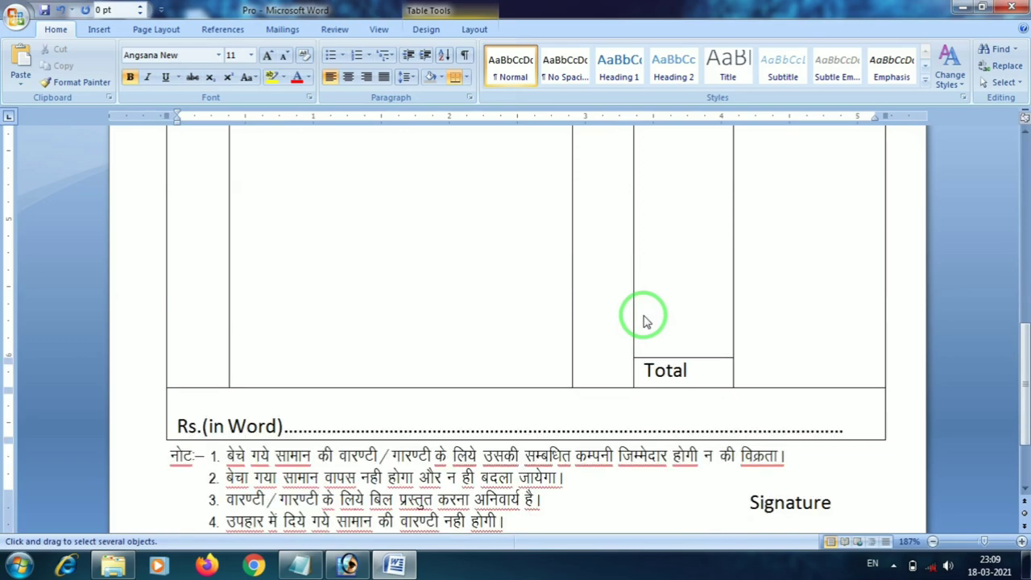
{"action": "scroll", "coordinate": [644, 320], "scroll_direction": "down", "scroll_amount": 2}
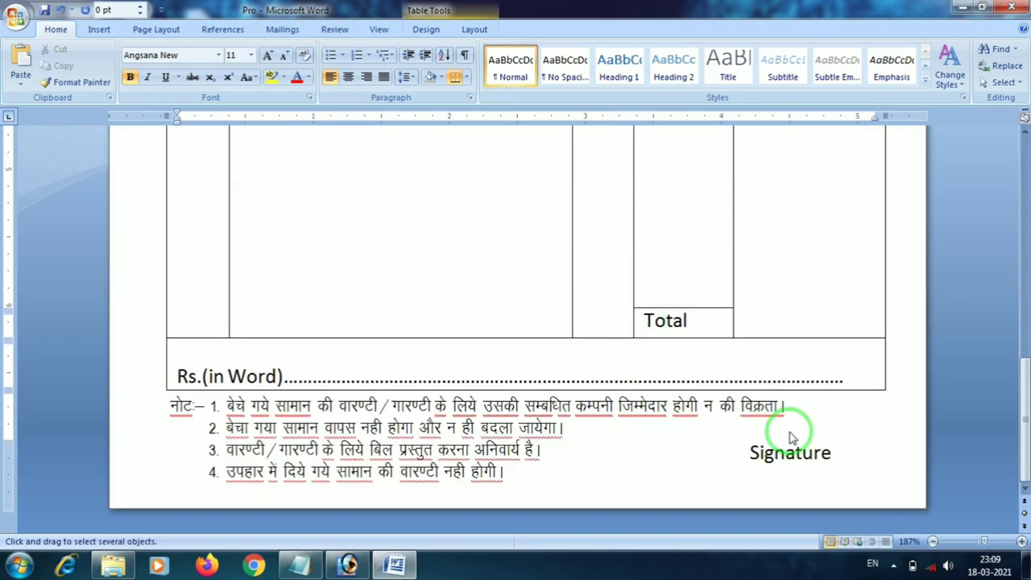
{"action": "scroll", "coordinate": [785, 433], "scroll_direction": "up", "scroll_amount": 5}
{"action": "scroll", "coordinate": [788, 435], "scroll_direction": "up", "scroll_amount": 3}
{"action": "scroll", "coordinate": [788, 435], "scroll_direction": "up", "scroll_amount": 5}
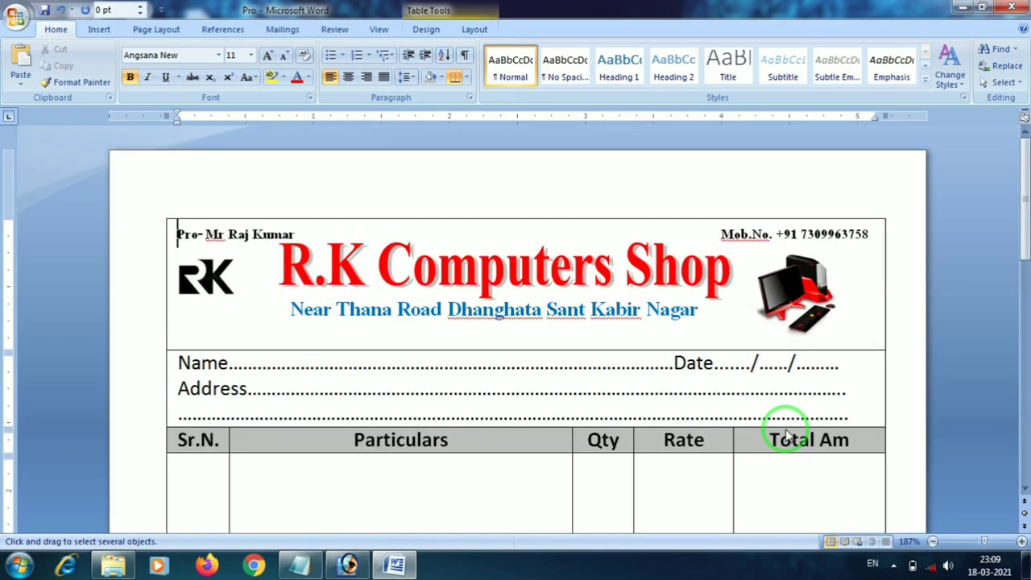